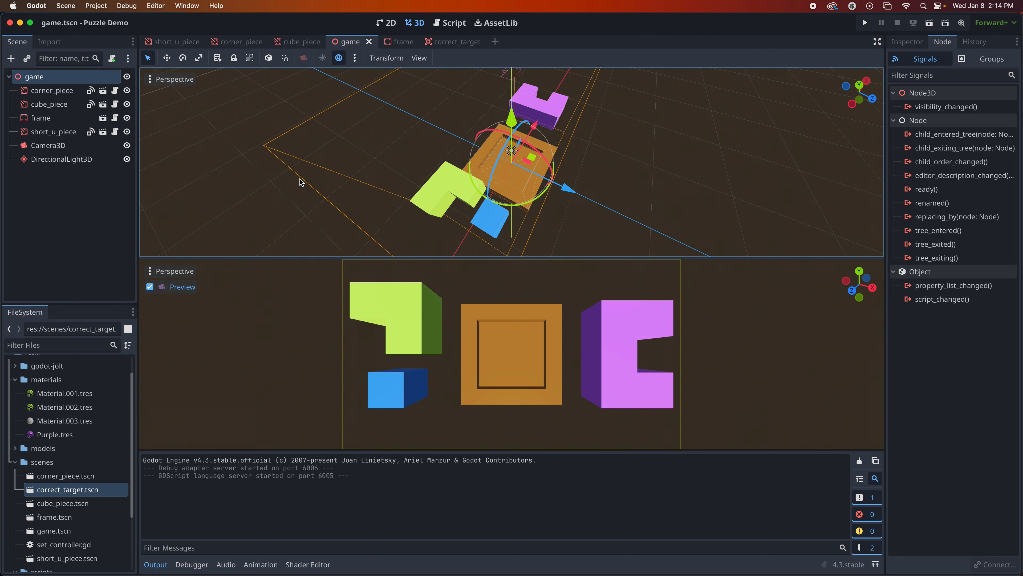
Step: Create a new scene with a User Interface root node and reduce the 3D view to one viewport
{"action": "key", "text": "super+n"}
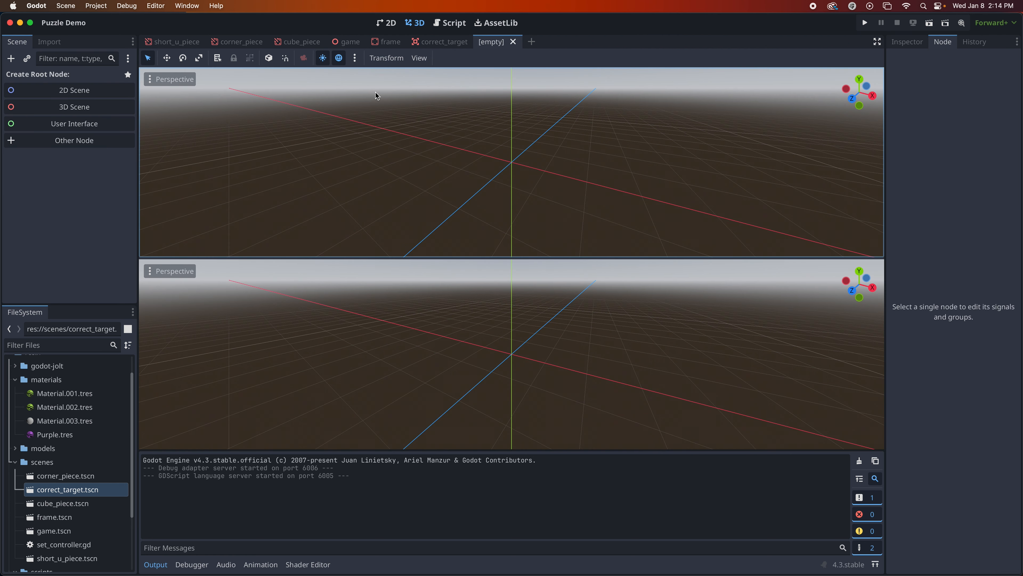
{"action": "left_click", "coordinate": [419, 58]}
{"action": "left_click", "coordinate": [448, 74]}
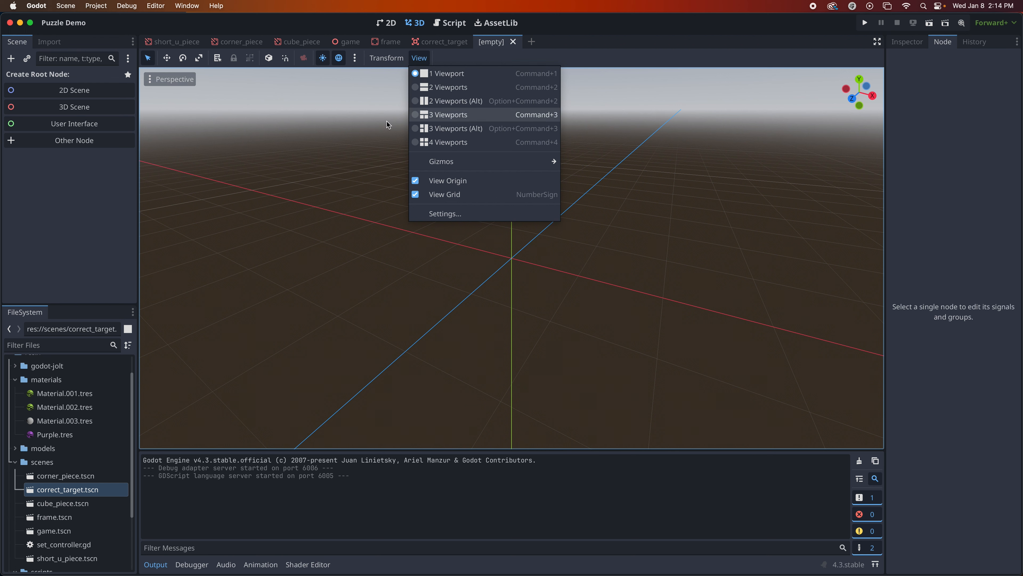
{"action": "left_click", "coordinate": [76, 127]}
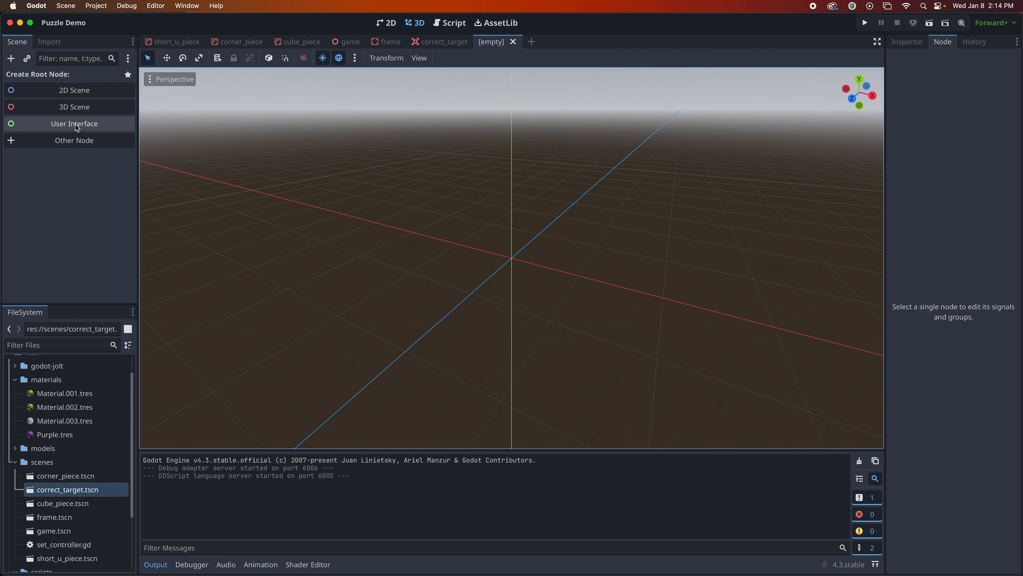
{"action": "left_click", "coordinate": [58, 127]}
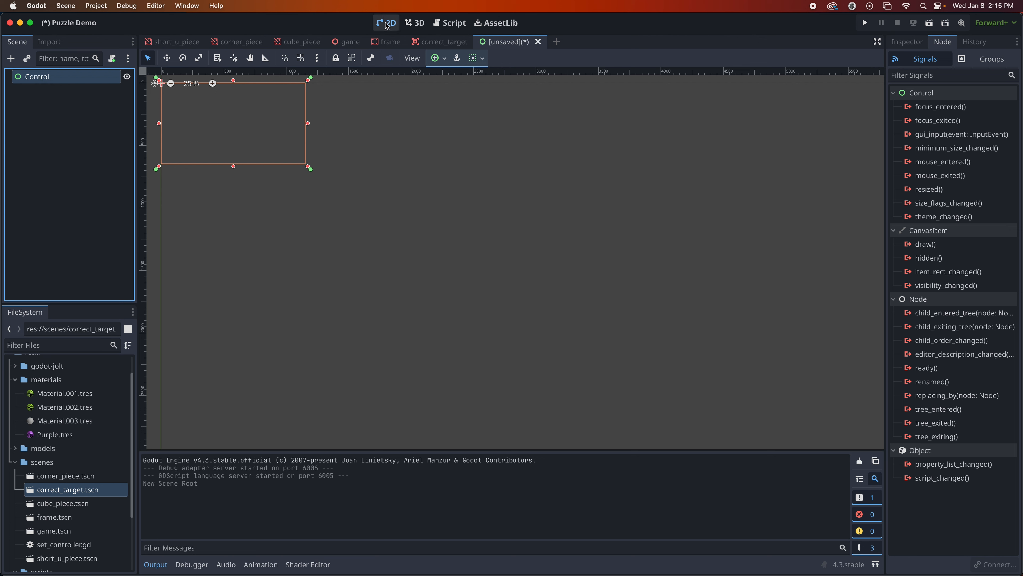
Step: Rename the new scene's root Control node to "menu"
{"action": "double_click", "coordinate": [48, 79]}
{"action": "type", "text": "menu"}
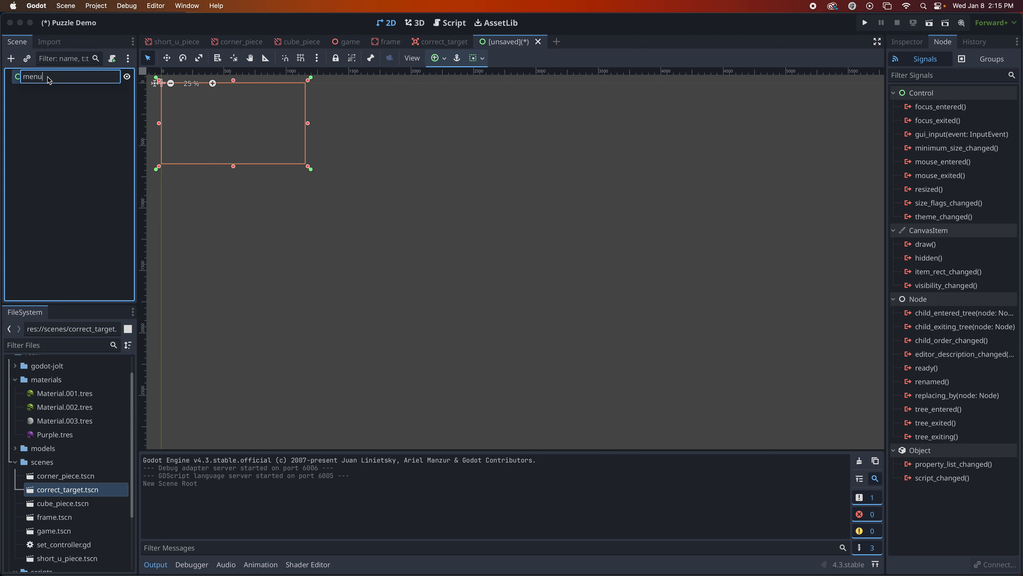
{"action": "key", "text": "Return"}
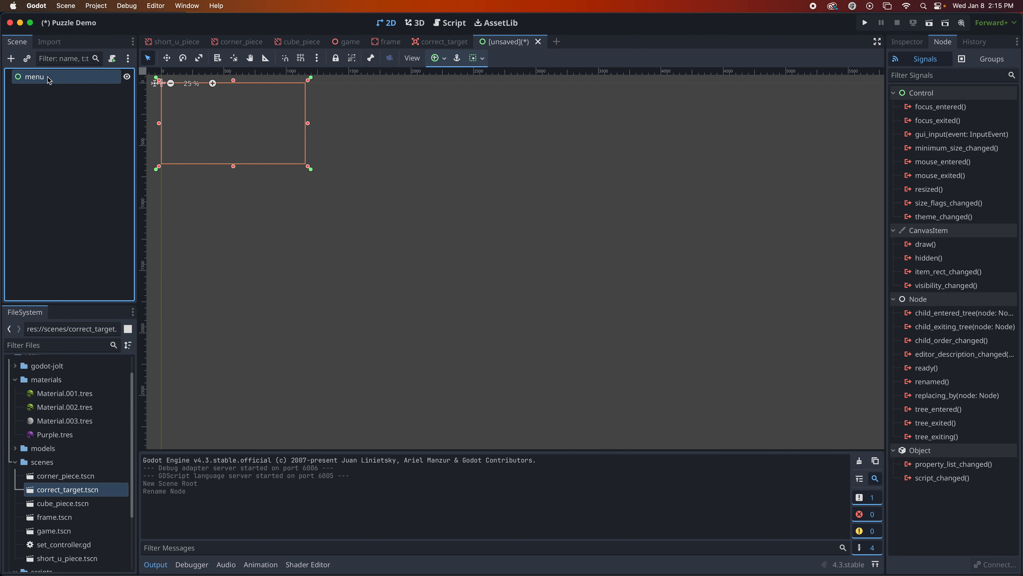
Step: Add the menu root node to a new non-global scene group named "menu"
{"action": "left_click", "coordinate": [993, 59]}
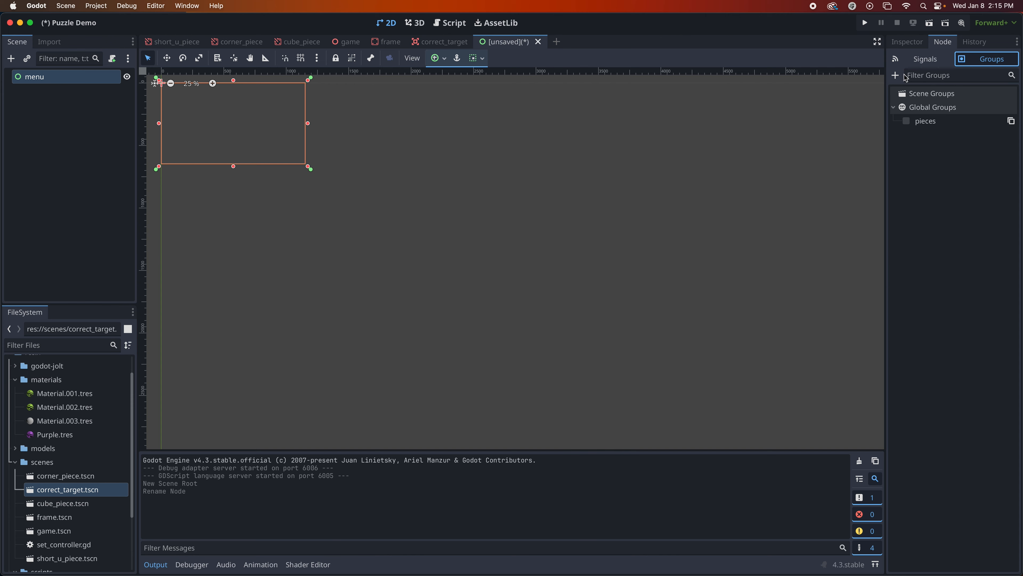
{"action": "left_click", "coordinate": [895, 75]}
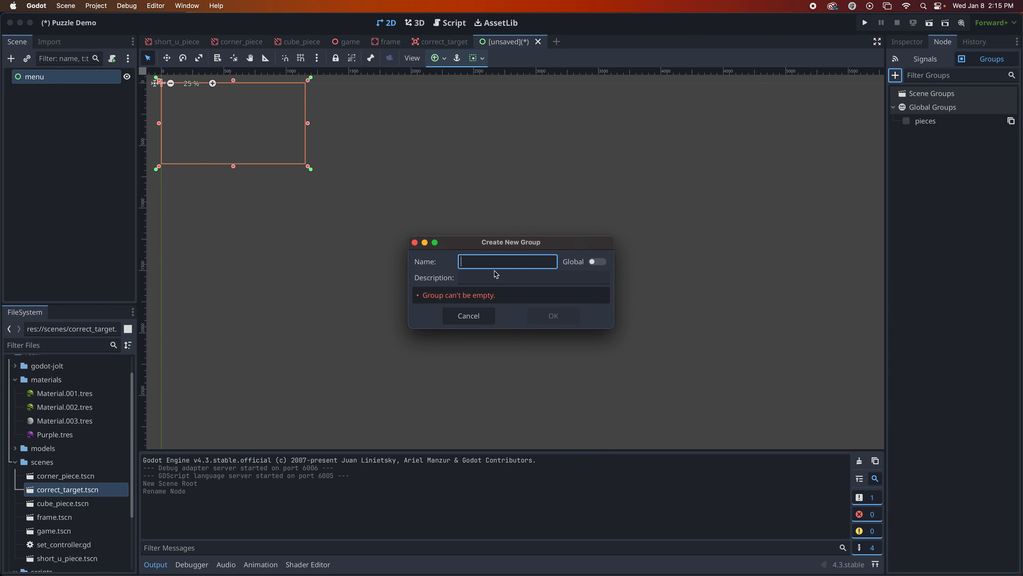
{"action": "type", "text": "menu"}
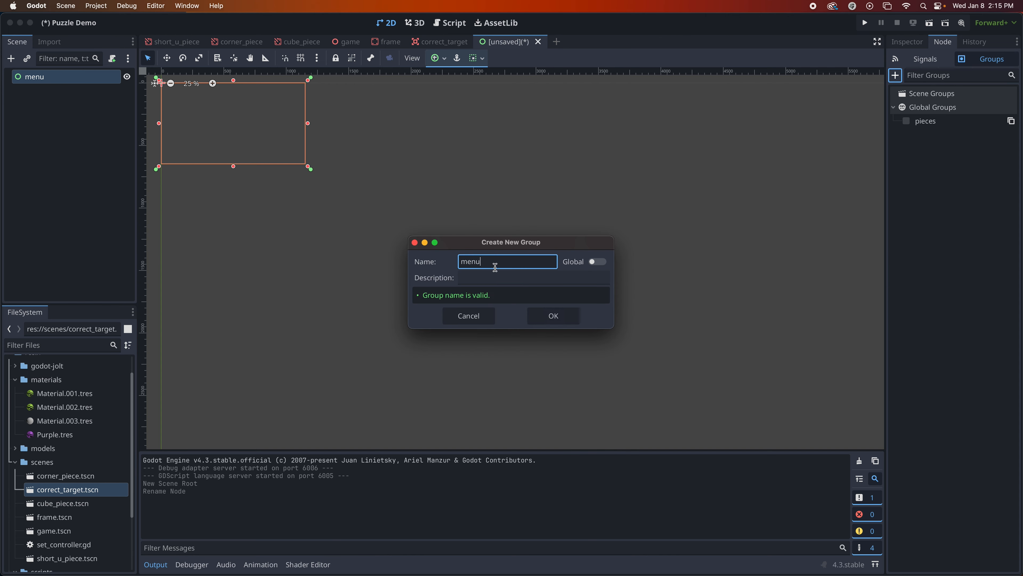
{"action": "left_click", "coordinate": [549, 317]}
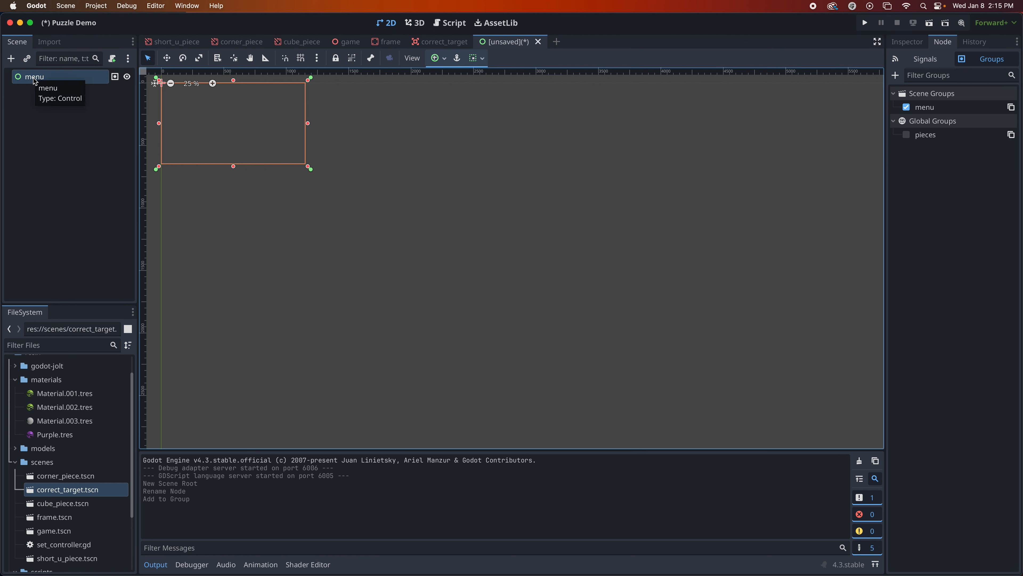
Step: Add a ColorRect node as a child of the menu root node
{"action": "left_click", "coordinate": [12, 59]}
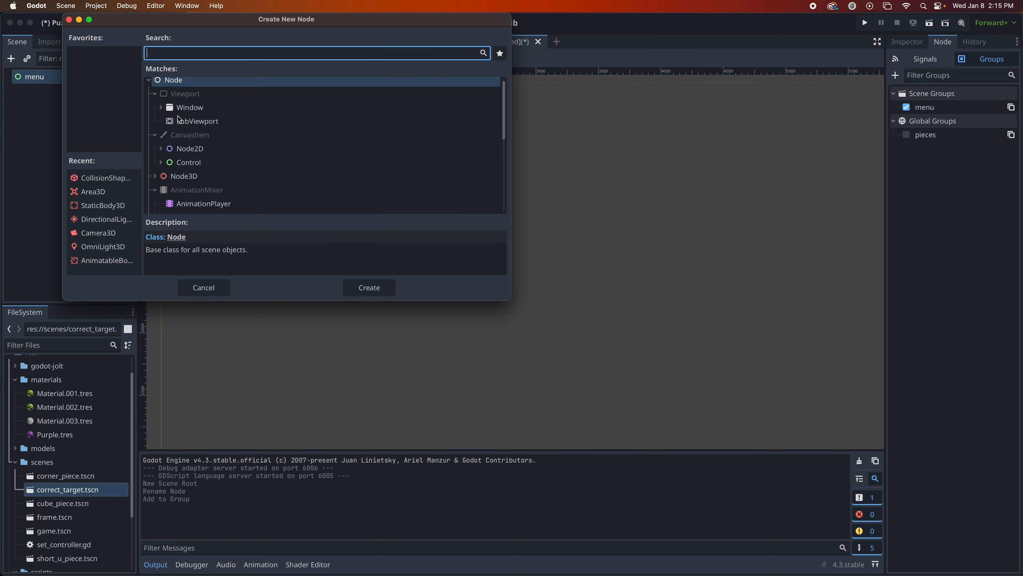
{"action": "type", "text": "colo"}
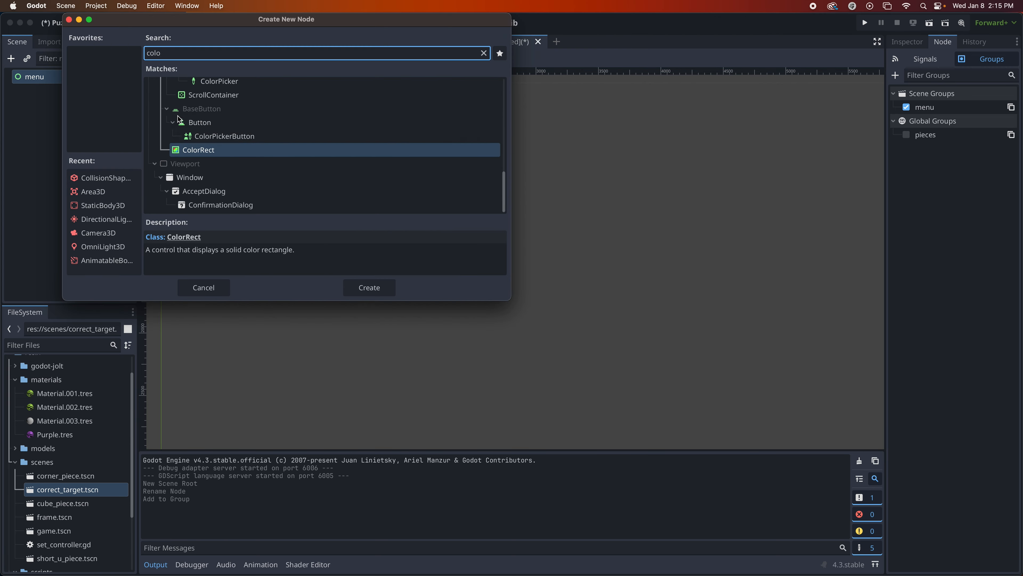
{"action": "left_click", "coordinate": [367, 287]}
{"action": "left_click", "coordinate": [77, 91]}
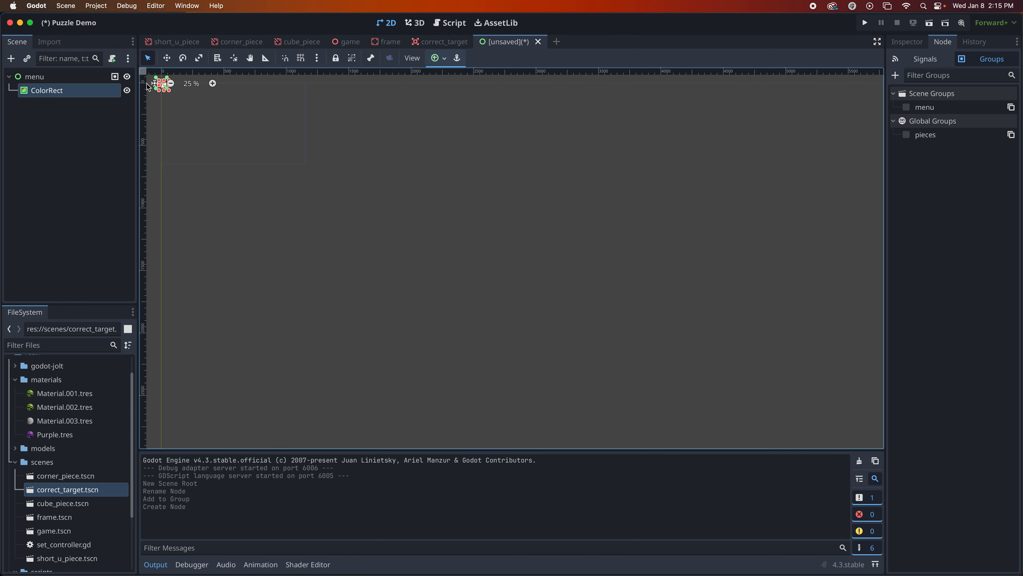
Step: Apply the full-rectangle anchor preset to the ColorRect so it fills the whole menu area
{"action": "key", "text": "super+equal"}
{"action": "scroll", "coordinate": [236, 136], "scroll_direction": "left", "scroll_amount": 15}
{"action": "scroll", "coordinate": [235, 137], "scroll_direction": "up", "scroll_amount": 5}
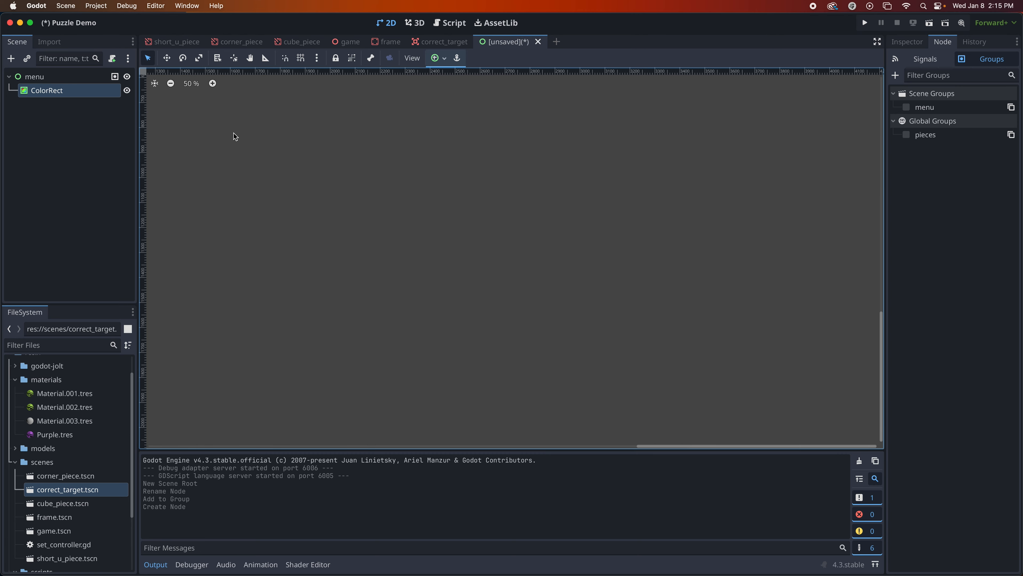
{"action": "scroll", "coordinate": [234, 137], "scroll_direction": "right", "scroll_amount": 5}
{"action": "scroll", "coordinate": [234, 137], "scroll_direction": "up", "scroll_amount": 4}
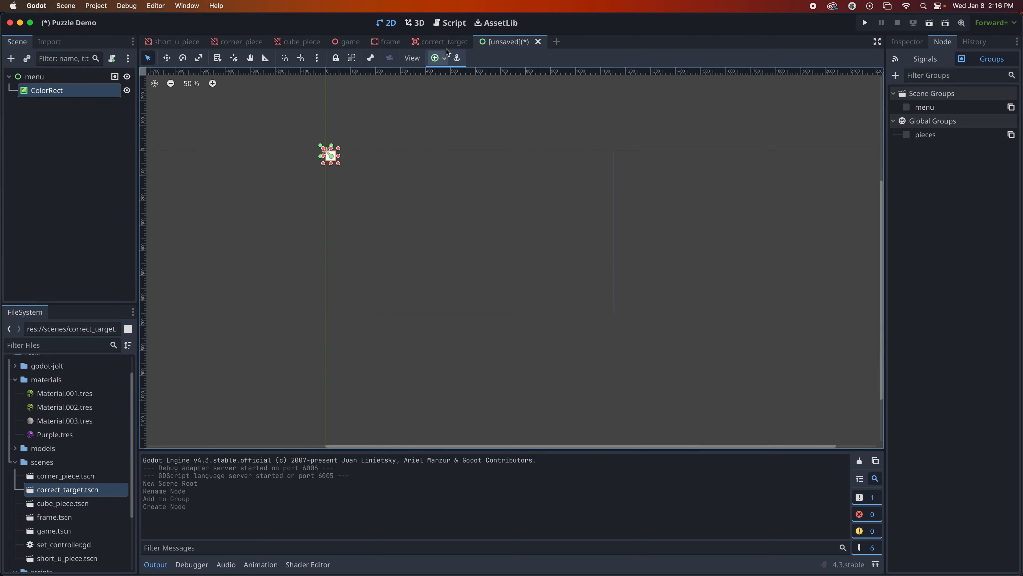
{"action": "left_click", "coordinate": [445, 60]}
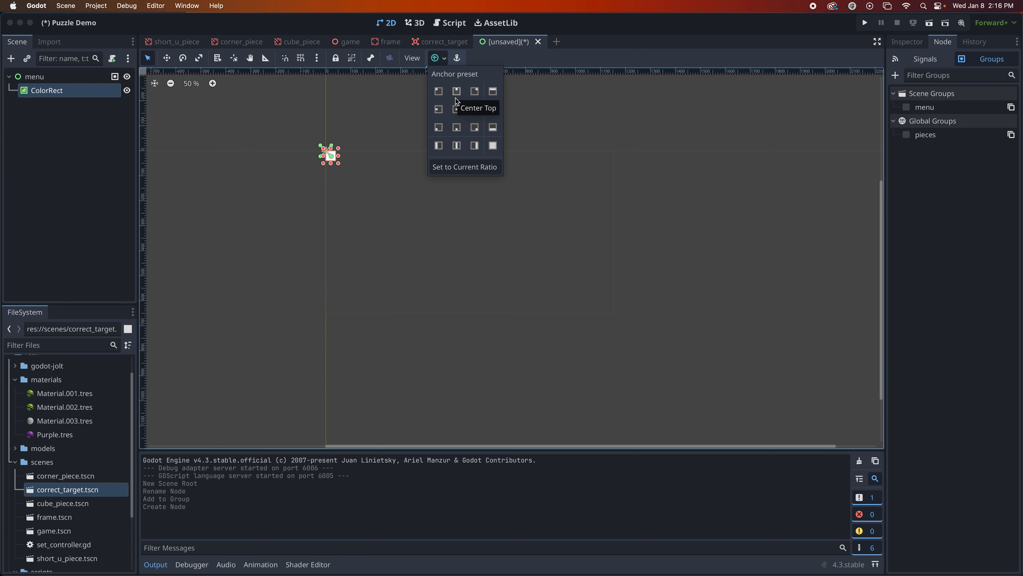
{"action": "left_click", "coordinate": [494, 146]}
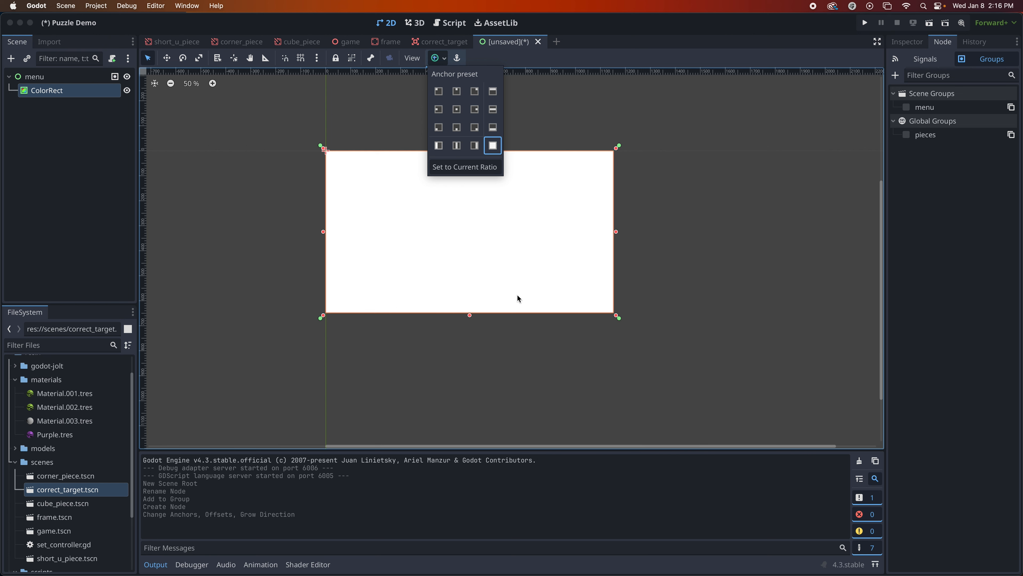
{"action": "left_click", "coordinate": [615, 231]}
{"action": "left_click_drag", "start_coordinate": [621, 231], "coordinate": [621, 232]}
{"action": "key", "text": "super+z"}
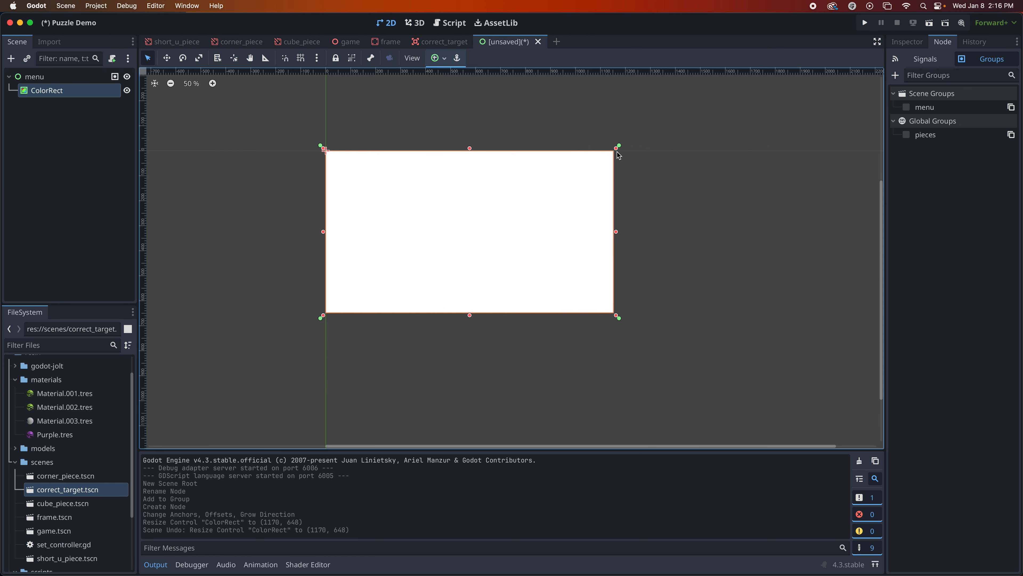
{"action": "mouse_move", "coordinate": [621, 147]}
{"action": "left_mouse_down"}
{"action": "mouse_move", "coordinate": [672, 151]}
{"action": "mouse_move", "coordinate": [628, 151]}
{"action": "left_mouse_up"}
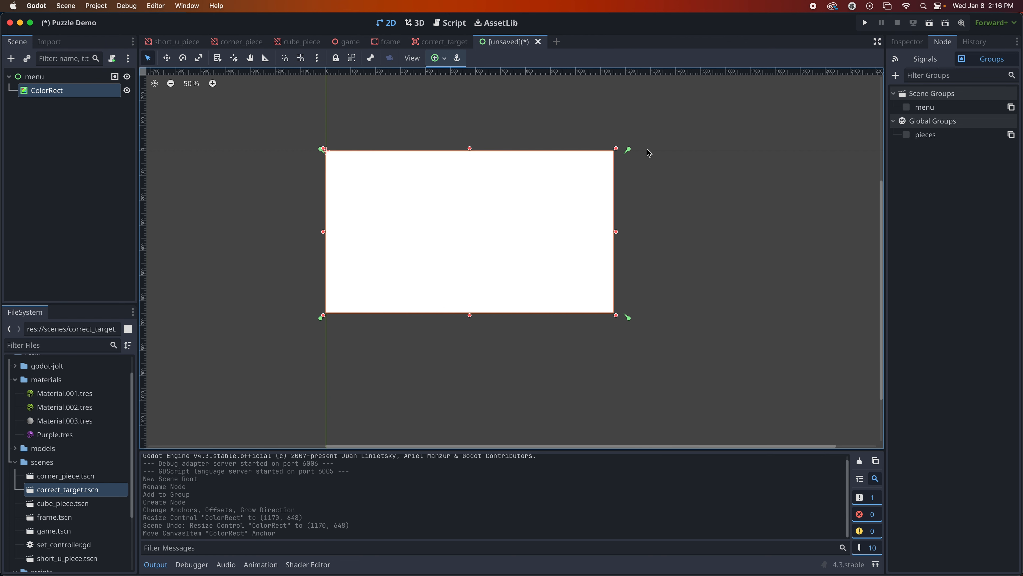
{"action": "key", "text": "super+z"}
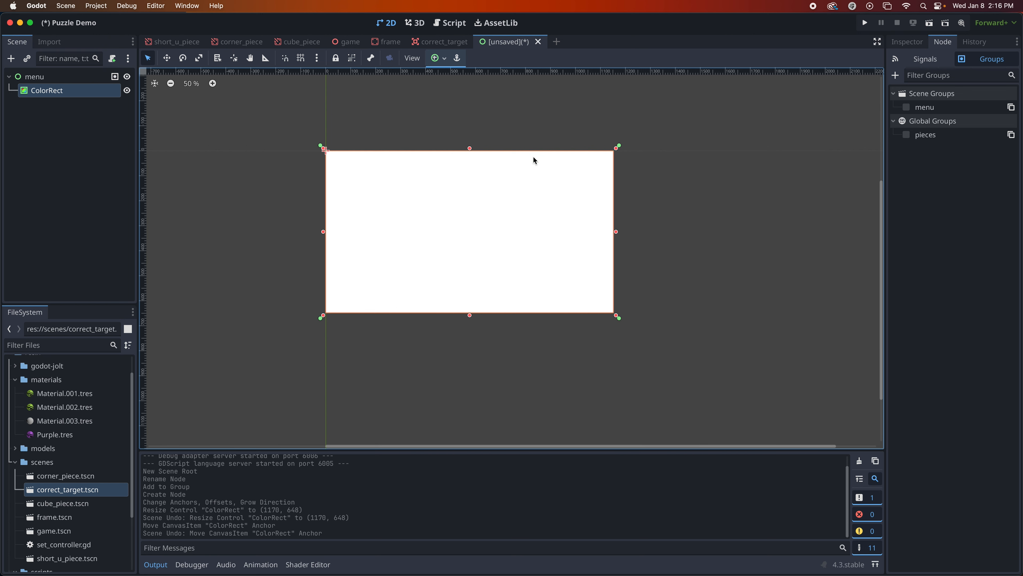
{"action": "left_click_drag", "start_coordinate": [620, 147], "coordinate": [783, 144]}
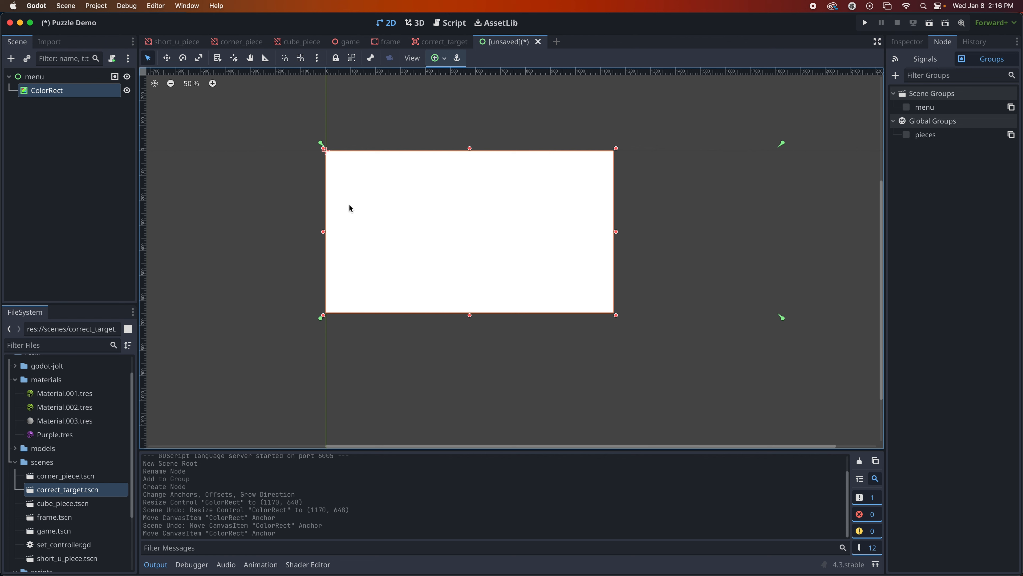
{"action": "key", "text": "super+z"}
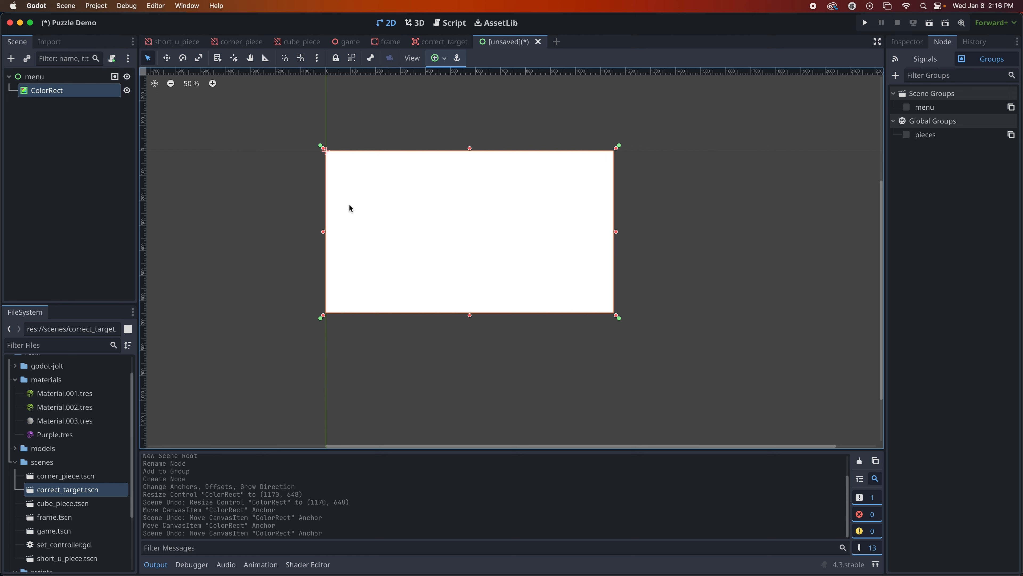
Step: Set the ColorRect's color to a medium purple close to hex ba63c9
{"action": "left_click", "coordinate": [897, 44]}
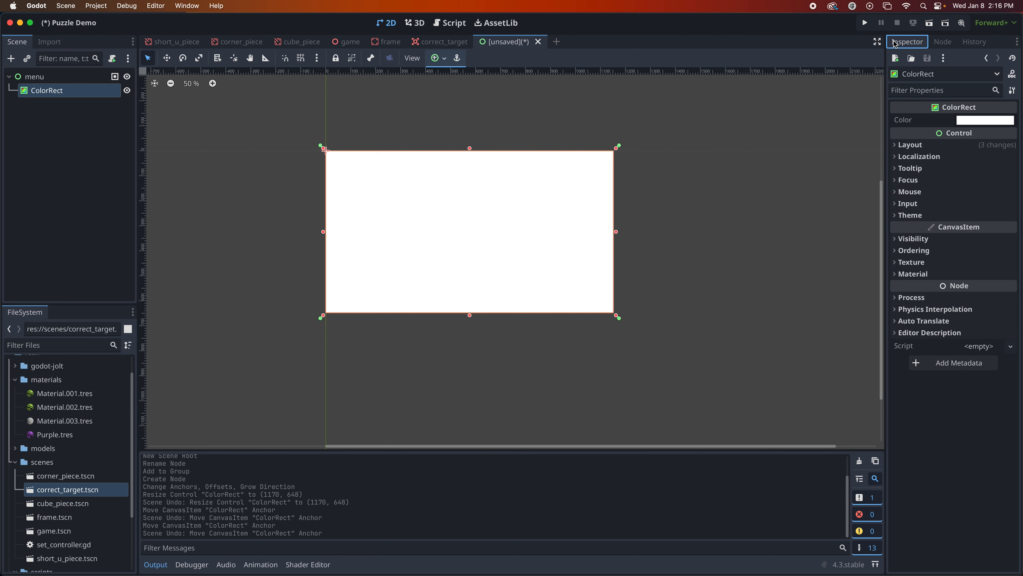
{"action": "left_click", "coordinate": [985, 120]}
{"action": "left_click", "coordinate": [1013, 191]}
{"action": "left_click", "coordinate": [952, 187]}
{"action": "mouse_move", "coordinate": [952, 187]}
{"action": "left_mouse_down"}
{"action": "mouse_move", "coordinate": [966, 163]}
{"action": "mouse_move", "coordinate": [971, 170]}
{"action": "left_mouse_up"}
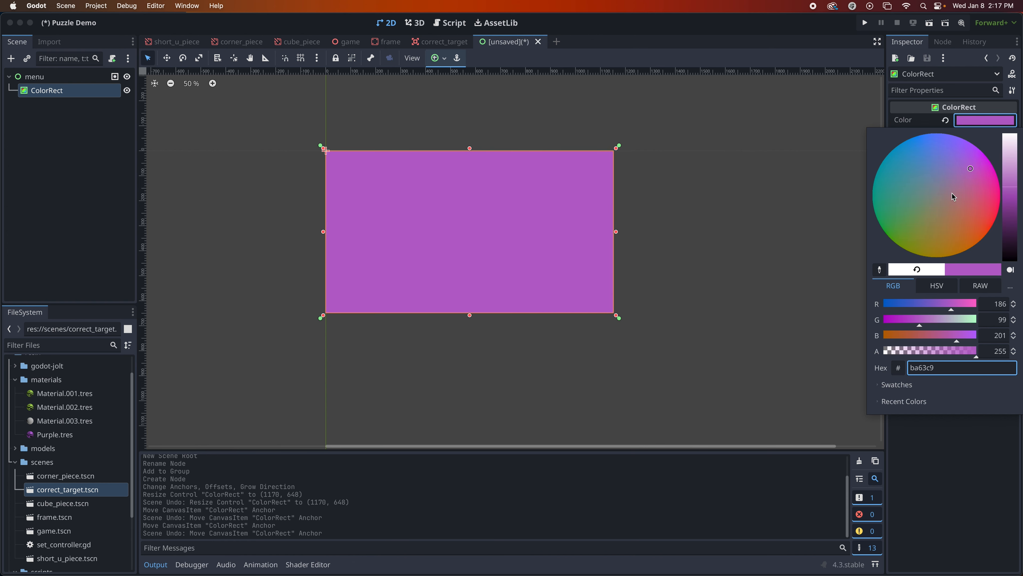
{"action": "left_click_drag", "start_coordinate": [1013, 187], "coordinate": [1012, 184]}
{"action": "left_click", "coordinate": [44, 78]}
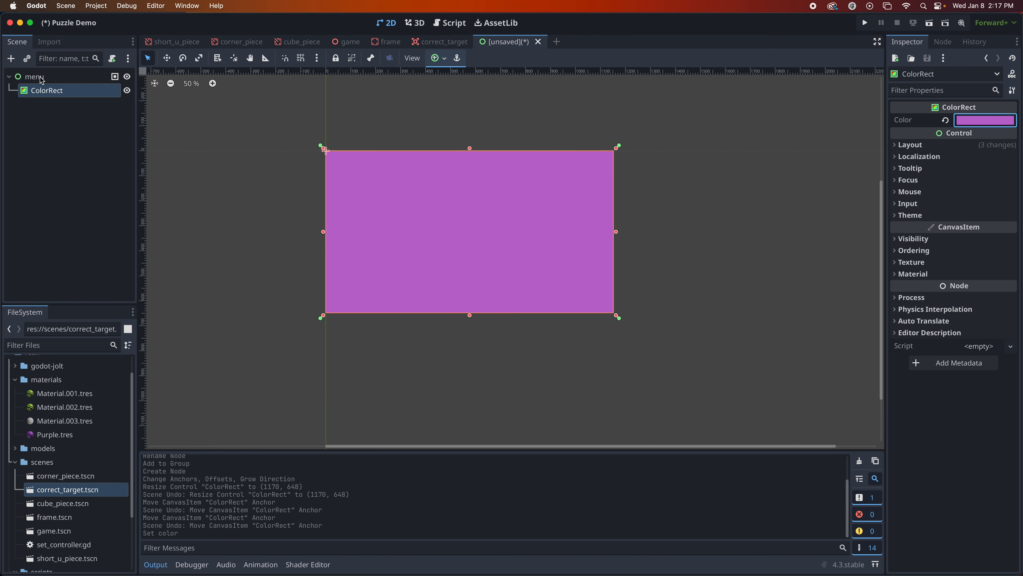
Step: Add a VBoxContainer as a child of the menu root node and anchor it to the center
{"action": "left_click", "coordinate": [42, 79]}
{"action": "left_click", "coordinate": [11, 59]}
{"action": "type", "text": "v"}
{"action": "scroll", "coordinate": [220, 158], "scroll_direction": "up", "scroll_amount": 2}
{"action": "left_click", "coordinate": [213, 145]}
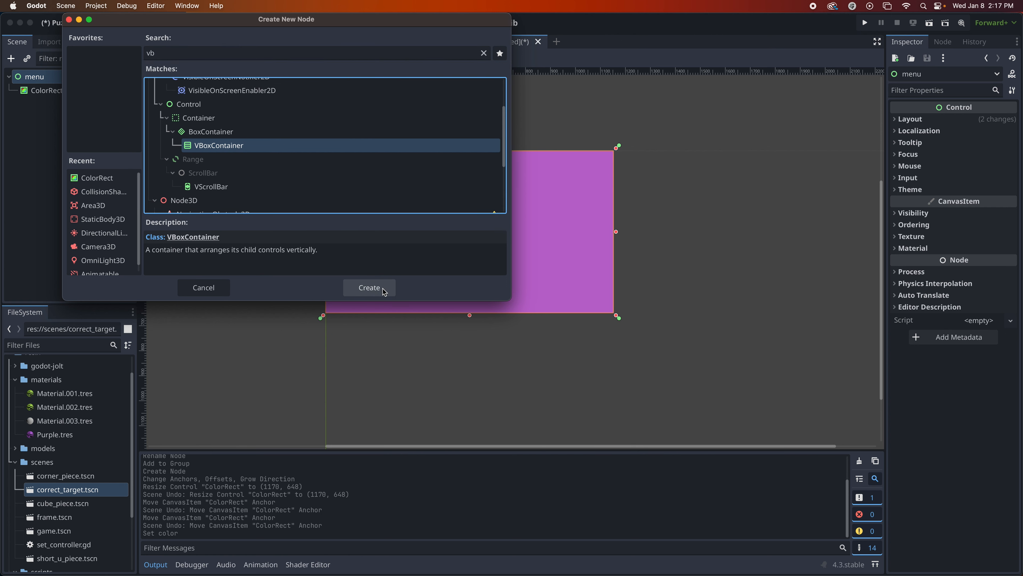
{"action": "left_click", "coordinate": [369, 287]}
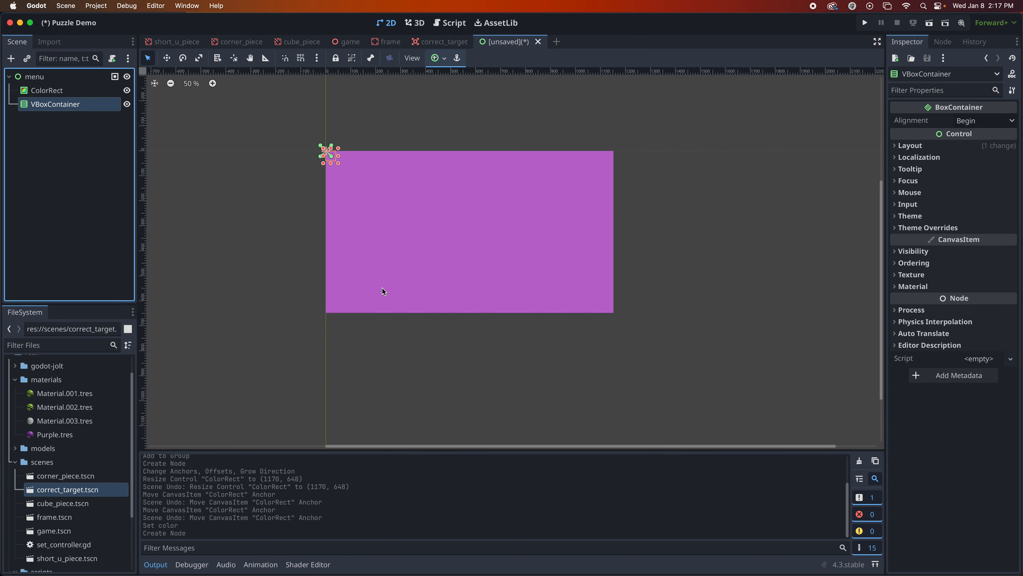
{"action": "left_click", "coordinate": [445, 58]}
{"action": "left_click", "coordinate": [456, 109]}
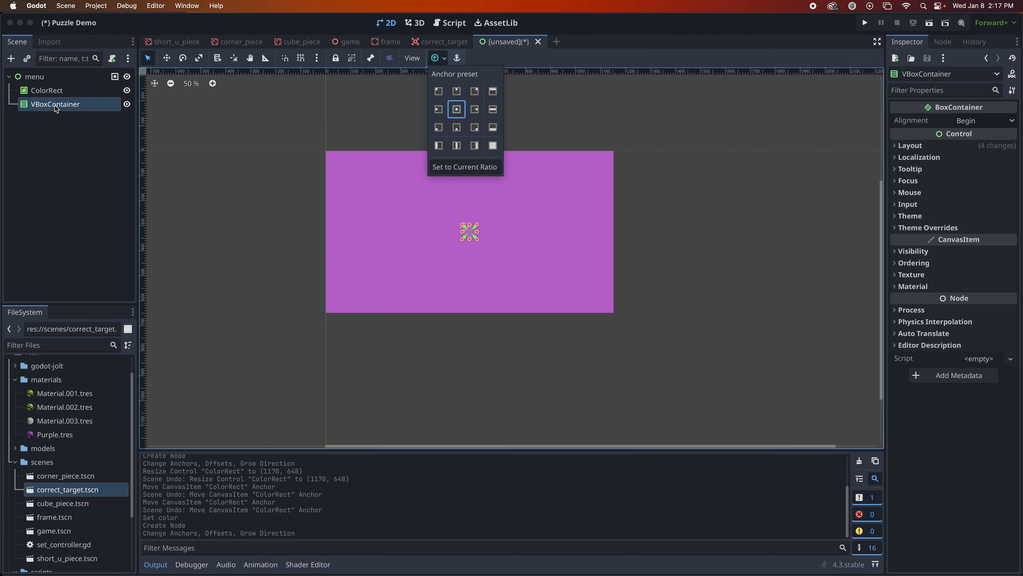
Step: Add a Label node inside the VBoxContainer and rename it "title"
{"action": "left_click", "coordinate": [12, 59]}
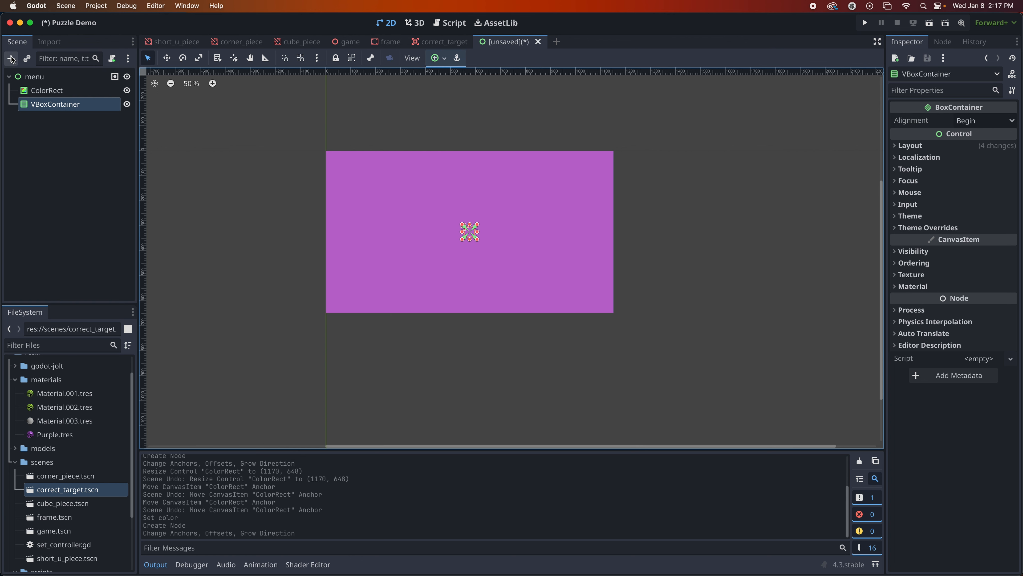
{"action": "left_click", "coordinate": [12, 59]}
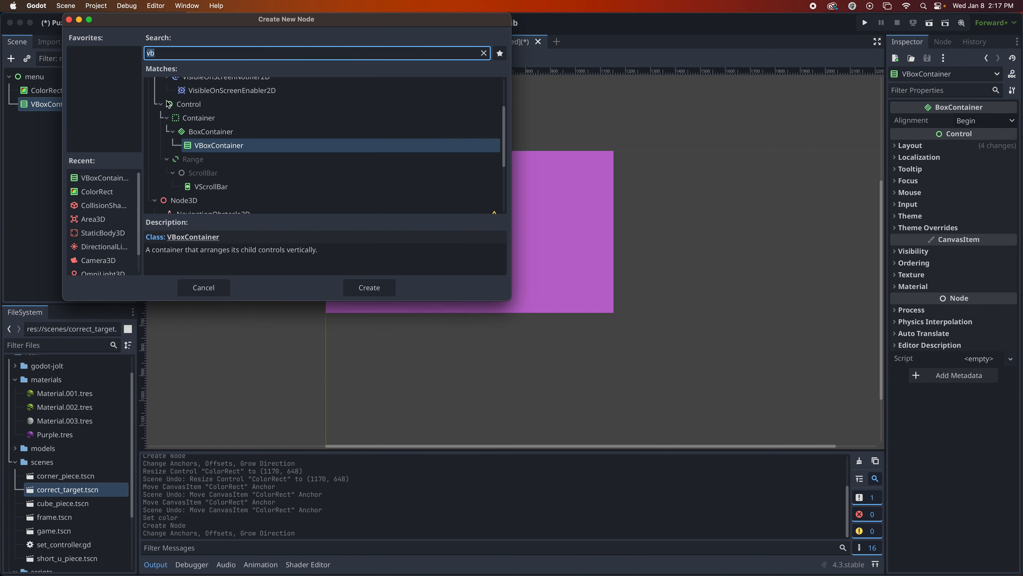
{"action": "type", "text": "lab"}
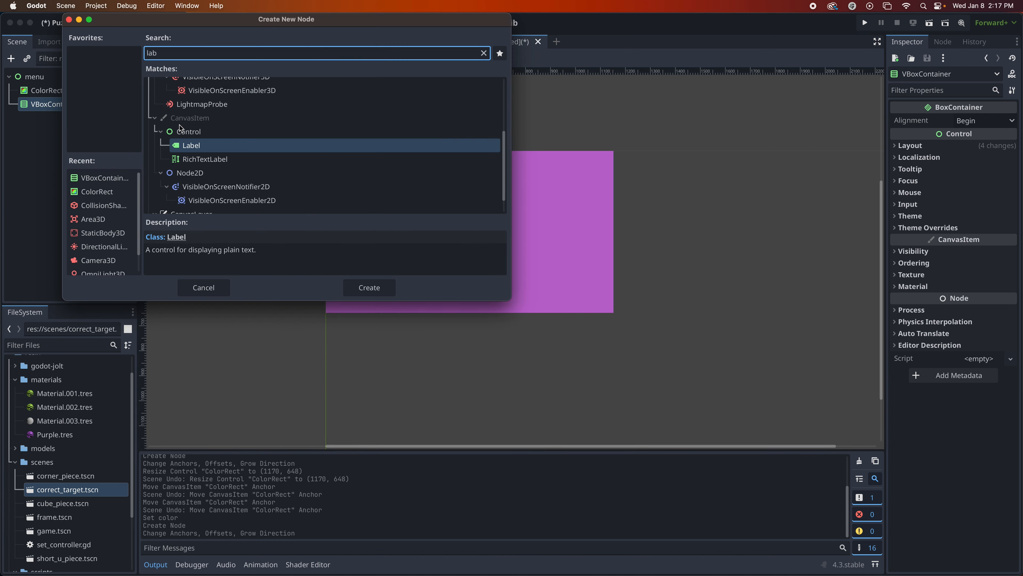
{"action": "double_click", "coordinate": [191, 145]}
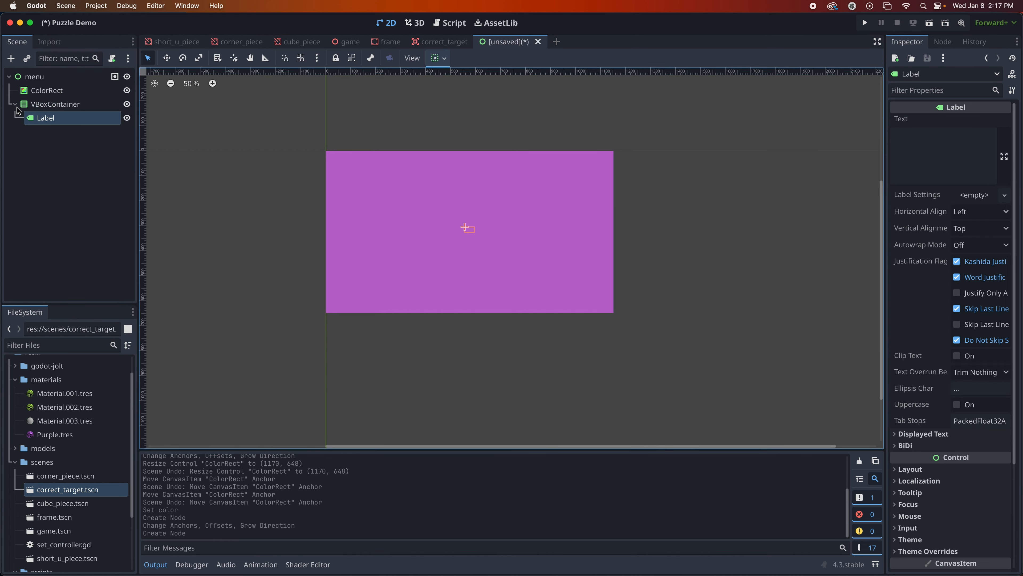
{"action": "double_click", "coordinate": [43, 118]}
{"action": "type", "text": "title"}
{"action": "key", "text": "Return"}
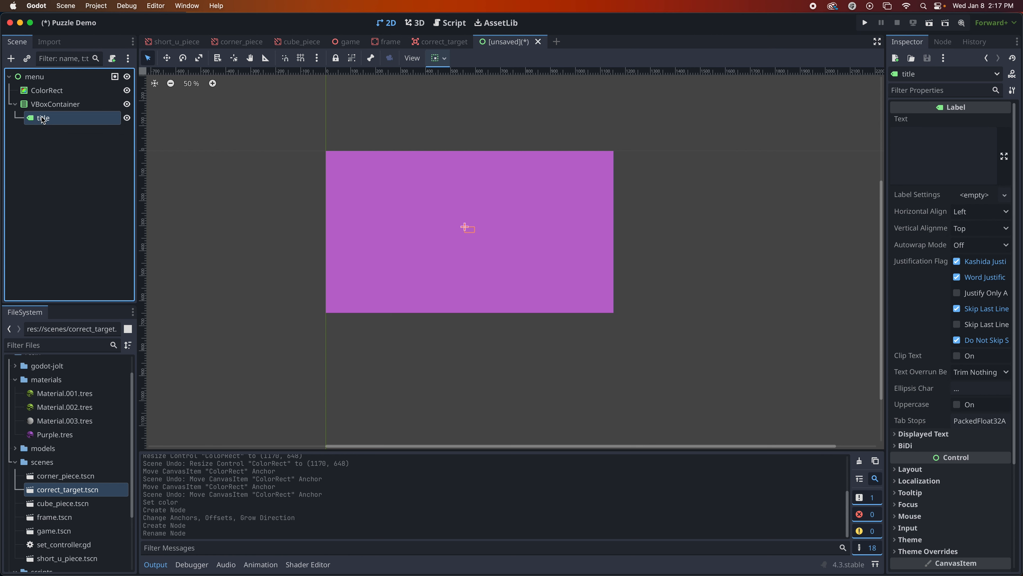
Step: Set the title label's text to "3D Puzzle Game"
{"action": "left_click", "coordinate": [922, 151]}
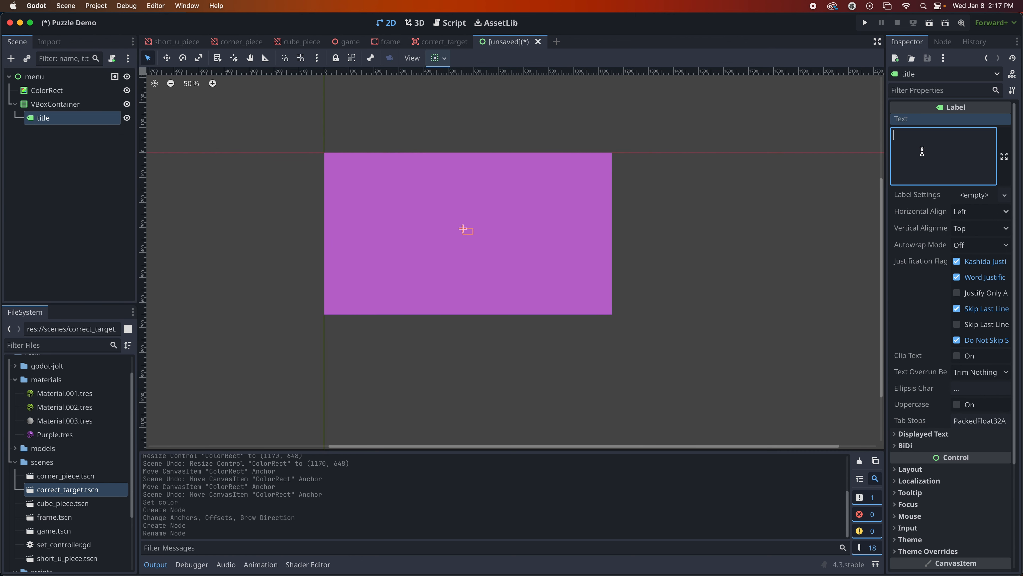
{"action": "type", "text": "3D Puzzl"}
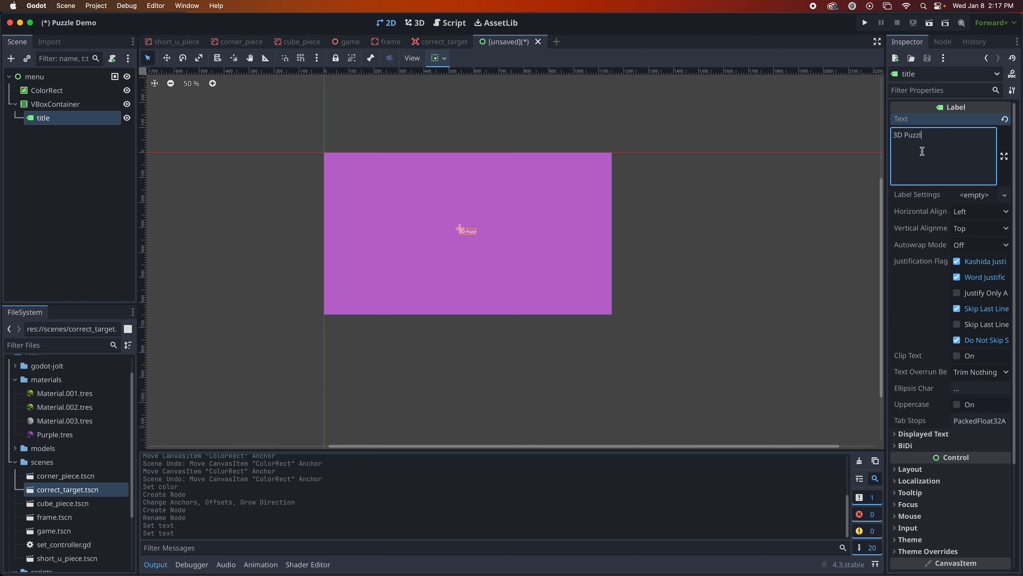
{"action": "type", "text": "e Game"}
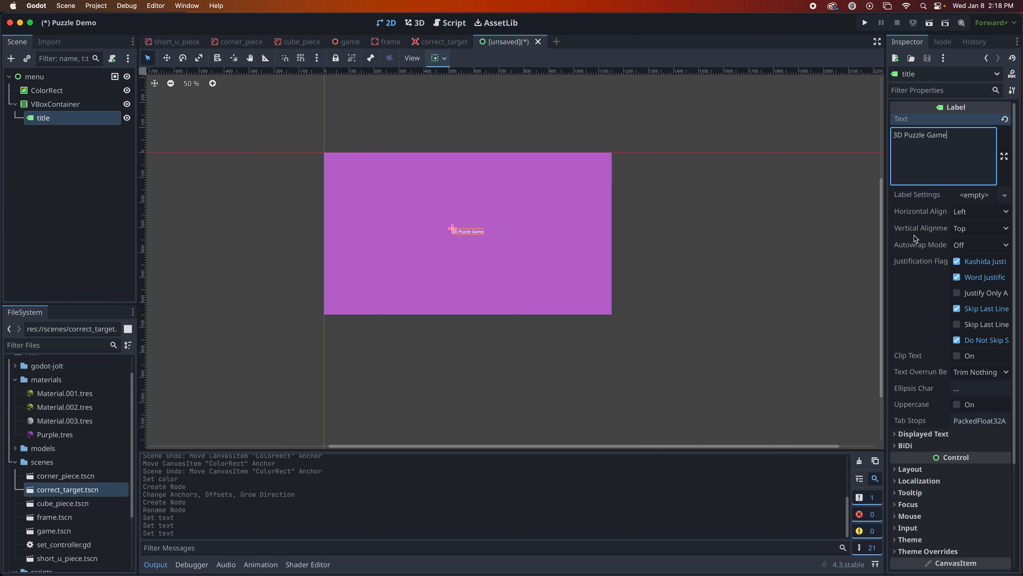
Step: Override the title's font color with a dark purple and enable its font outline color override in black
{"action": "scroll", "coordinate": [915, 238], "scroll_direction": "down", "scroll_amount": 4}
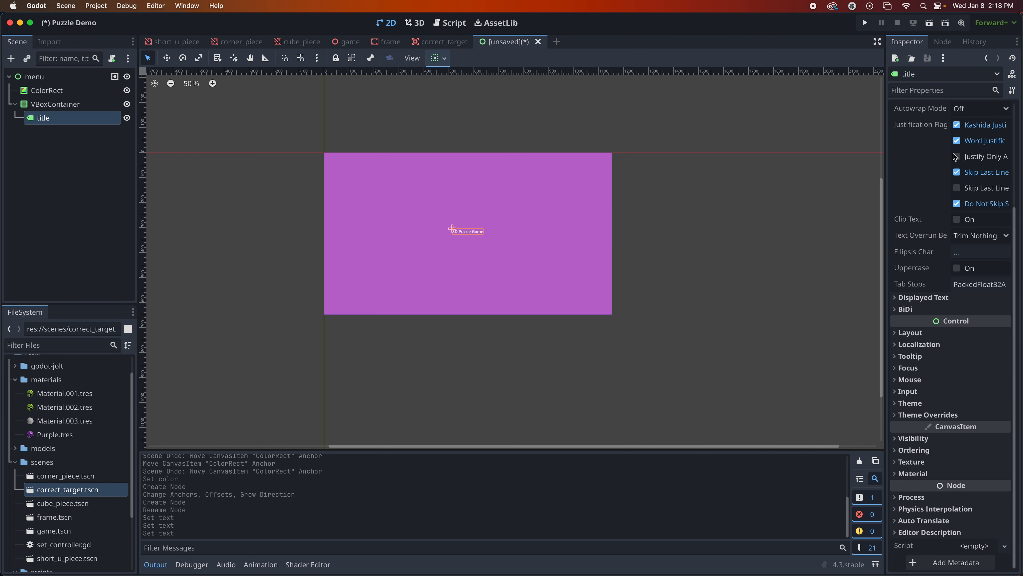
{"action": "left_click", "coordinate": [901, 419]}
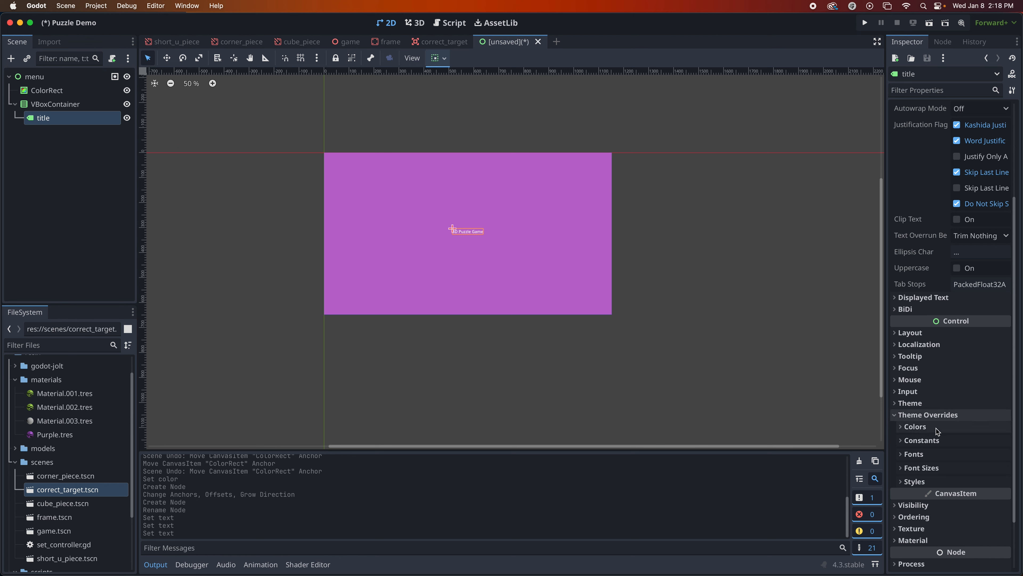
{"action": "left_click", "coordinate": [907, 429]}
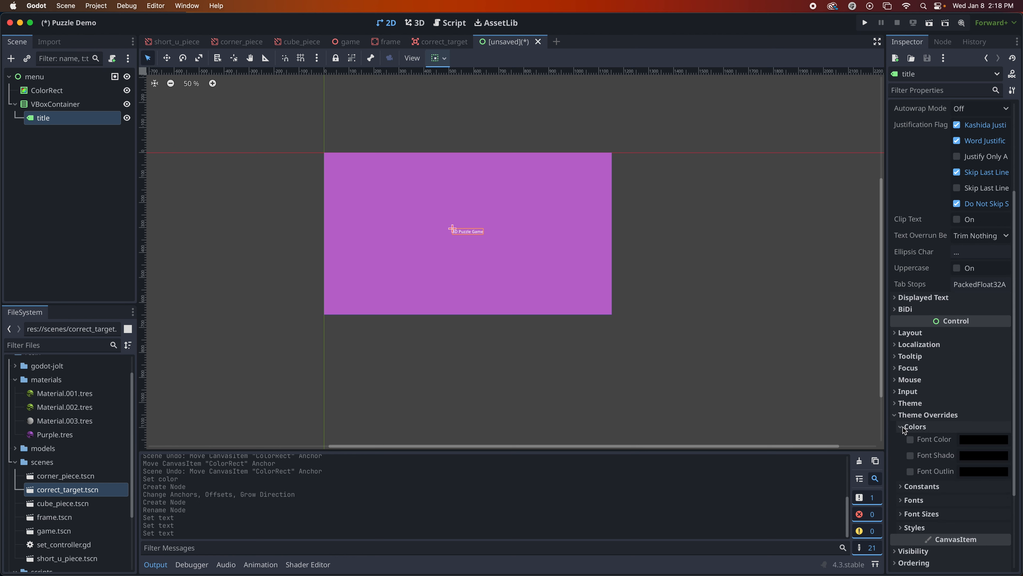
{"action": "left_click", "coordinate": [911, 440]}
{"action": "left_click", "coordinate": [972, 441]}
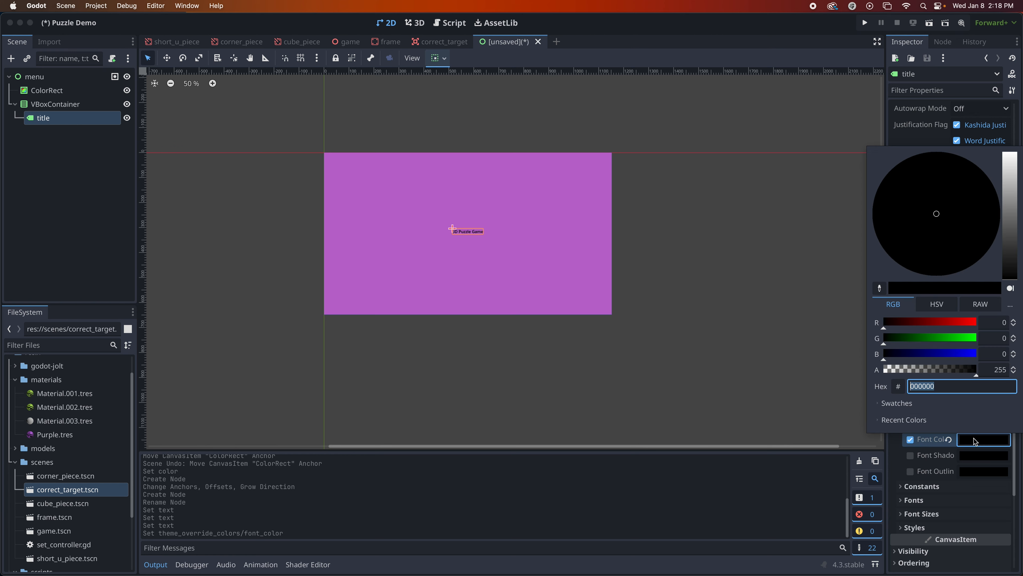
{"action": "left_click_drag", "start_coordinate": [1012, 222], "coordinate": [1012, 219]}
{"action": "left_click_drag", "start_coordinate": [950, 209], "coordinate": [954, 182]}
{"action": "left_click_drag", "start_coordinate": [1013, 222], "coordinate": [1015, 243]}
{"action": "left_click_drag", "start_coordinate": [961, 185], "coordinate": [961, 172]}
{"action": "left_click", "coordinate": [932, 471]}
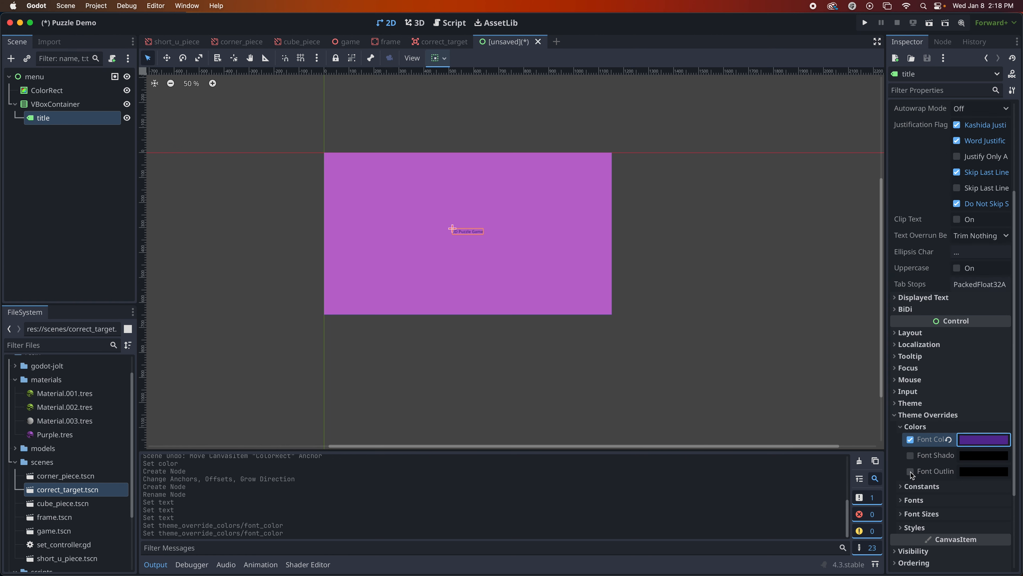
{"action": "left_click", "coordinate": [910, 471]}
{"action": "left_click", "coordinate": [903, 501]}
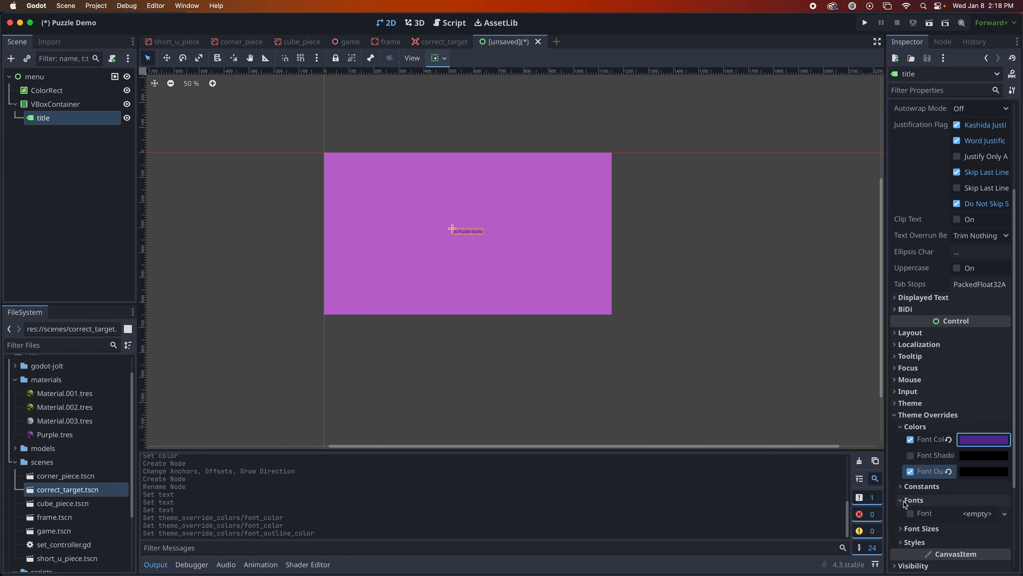
{"action": "left_click", "coordinate": [903, 500]}
{"action": "left_click", "coordinate": [903, 500]}
{"action": "left_click", "coordinate": [1005, 518]}
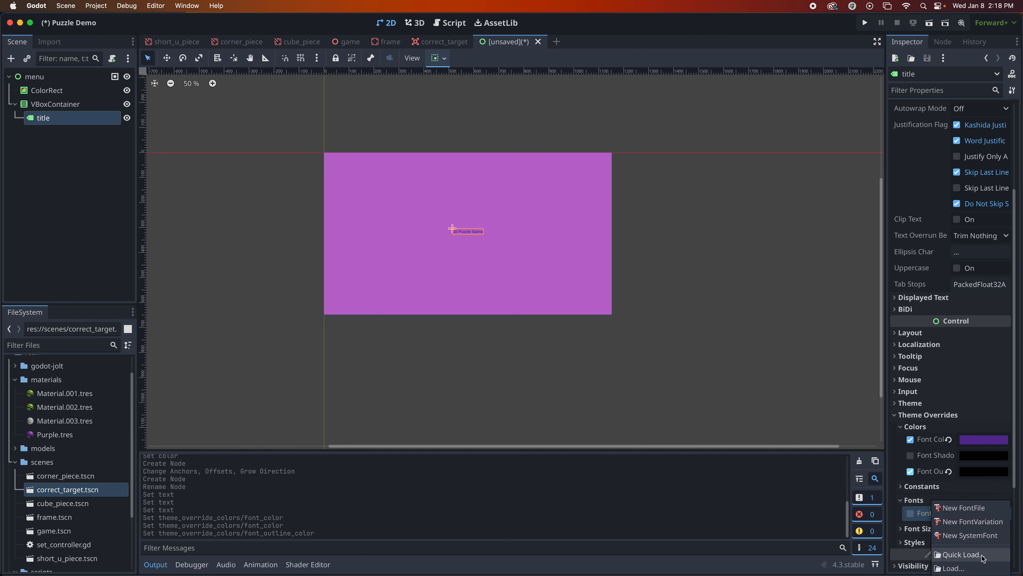
{"action": "left_click", "coordinate": [951, 492]}
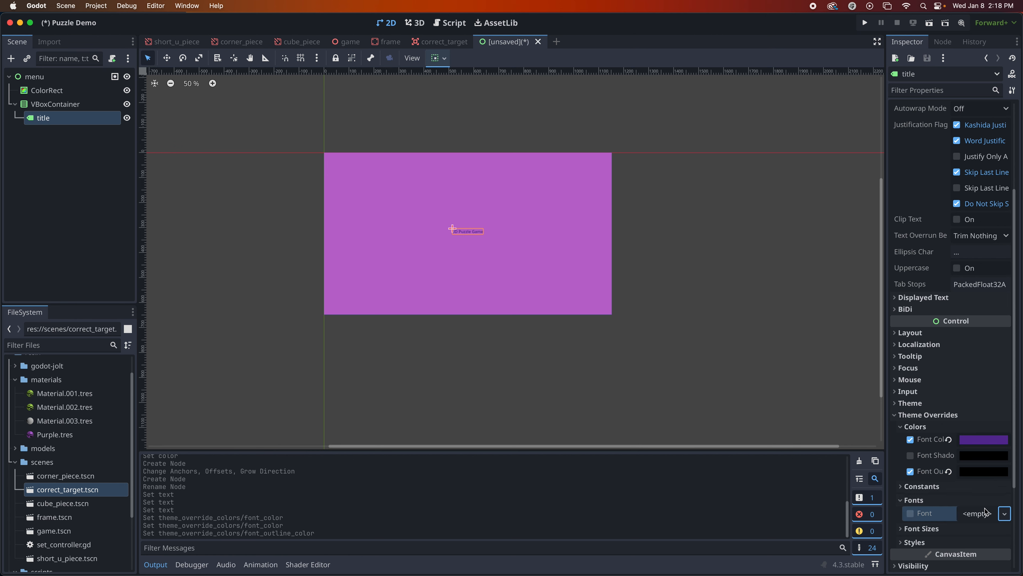
Step: Enable the title's font size override and set it to 100 px
{"action": "left_click", "coordinate": [904, 529]}
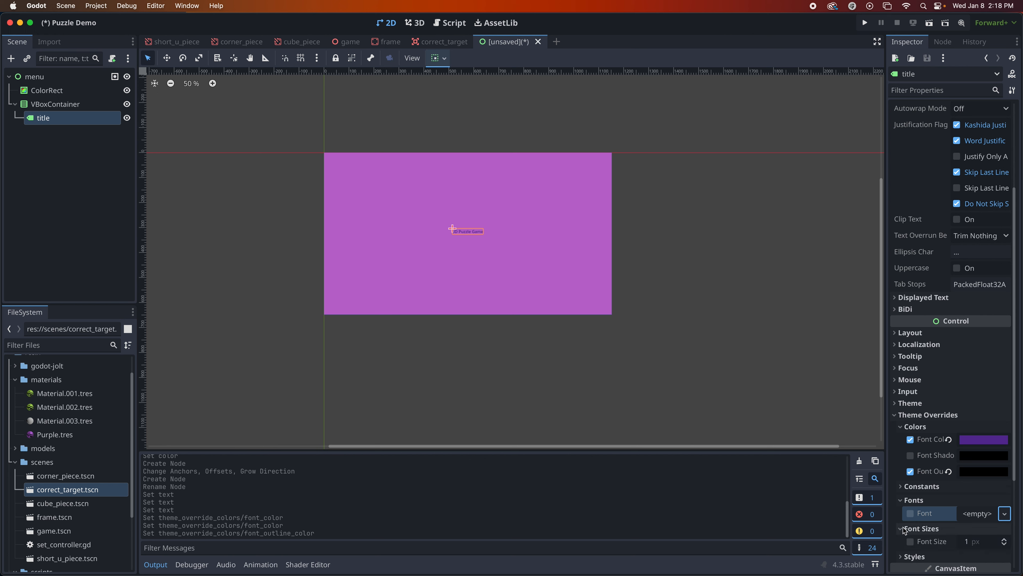
{"action": "left_click", "coordinate": [905, 501]}
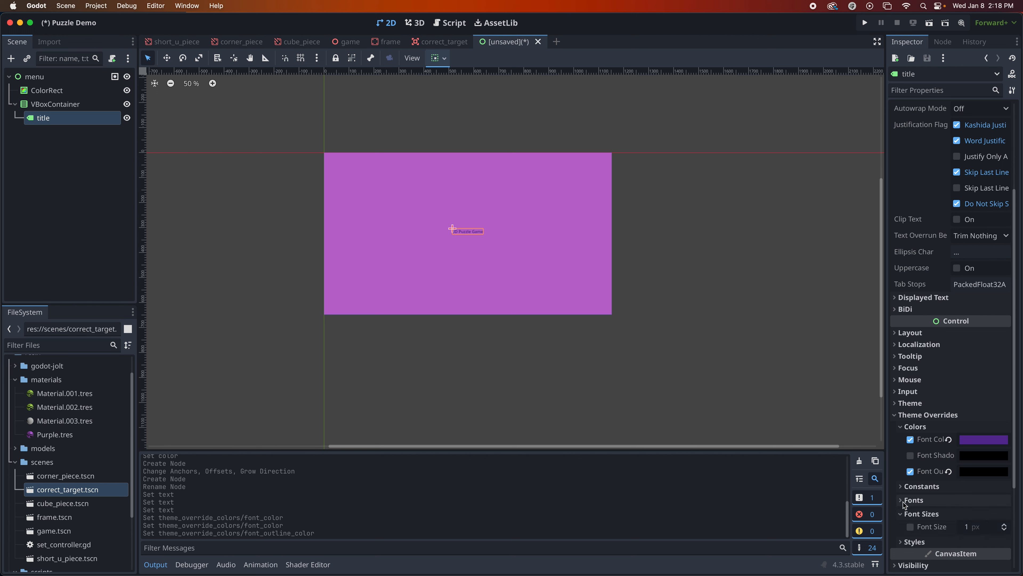
{"action": "left_click", "coordinate": [912, 527]}
{"action": "left_click", "coordinate": [970, 530]}
{"action": "type", "text": "100"}
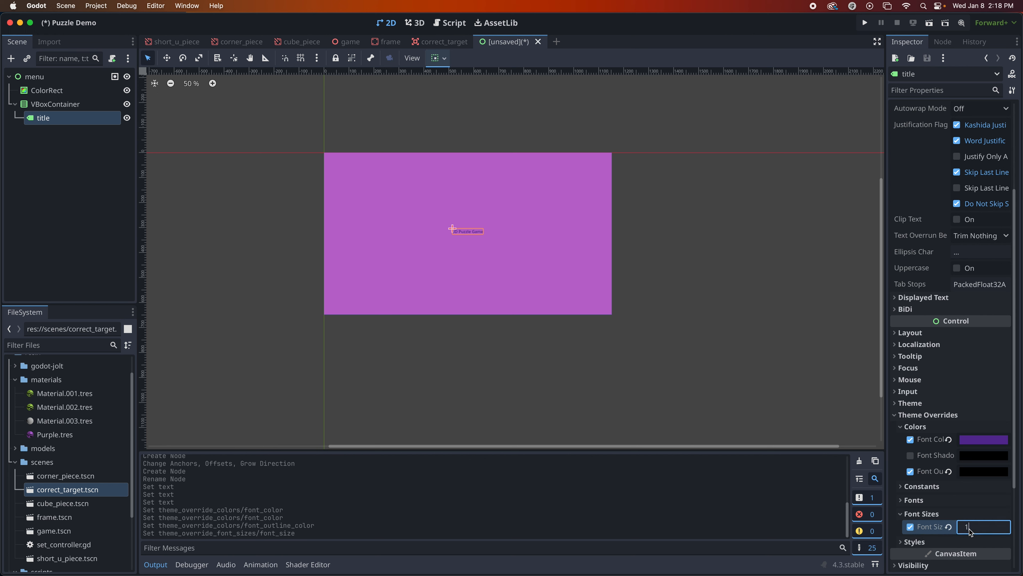
{"action": "key", "text": "Return"}
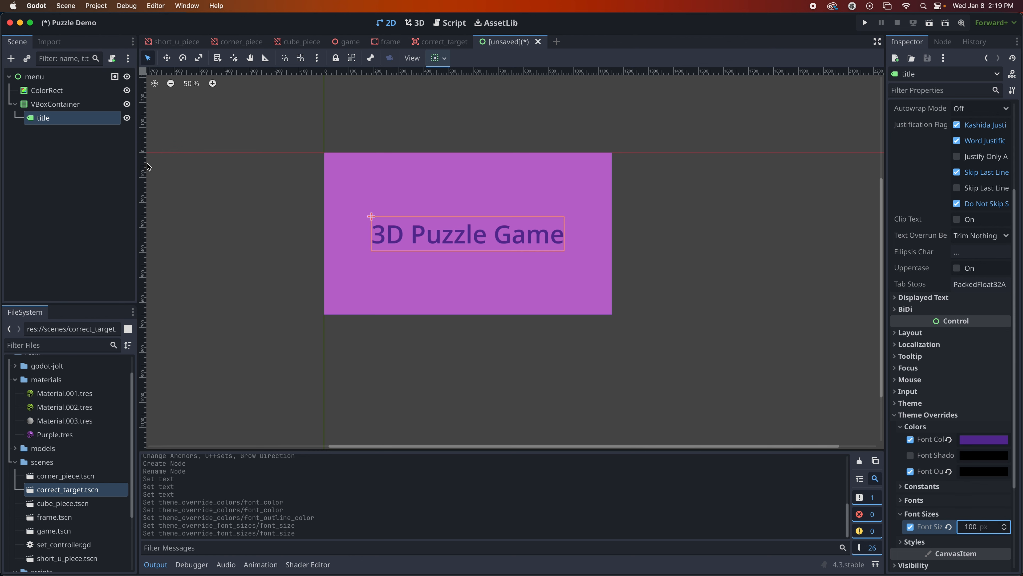
Step: Add a second Label node inside the VBoxContainer and rename it "directions"
{"action": "left_click", "coordinate": [62, 104]}
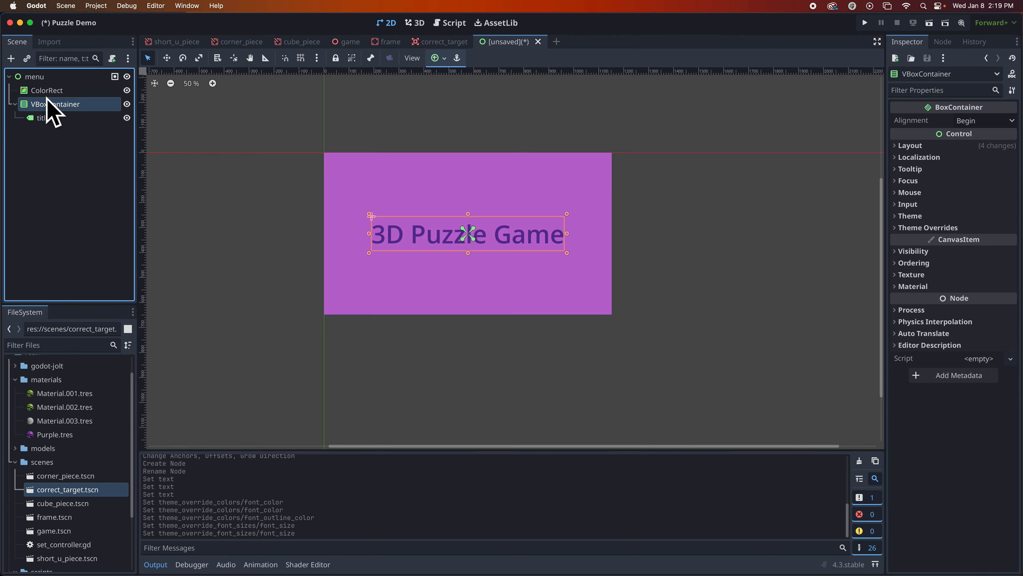
{"action": "left_click", "coordinate": [11, 58]}
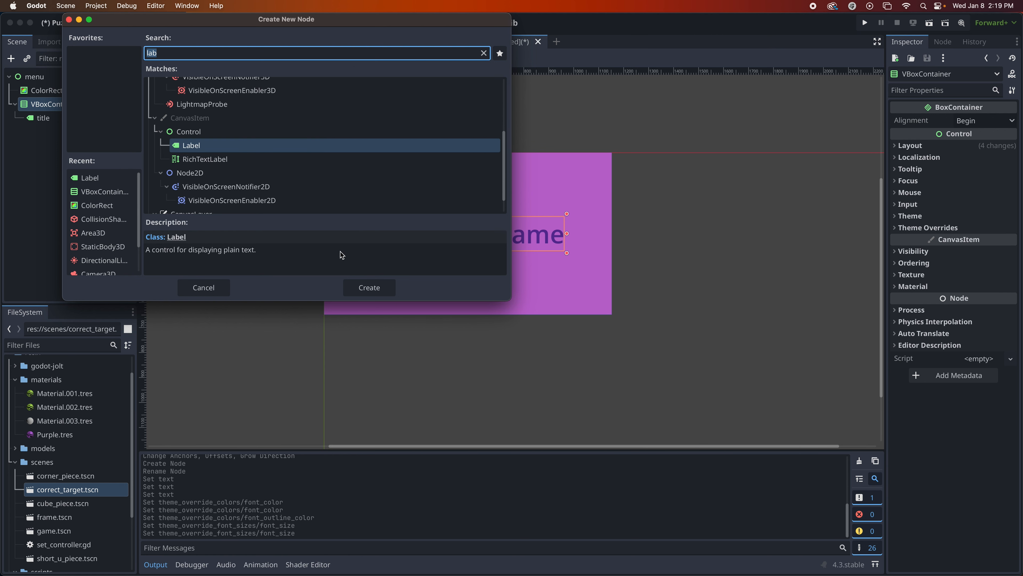
{"action": "left_click", "coordinate": [367, 286]}
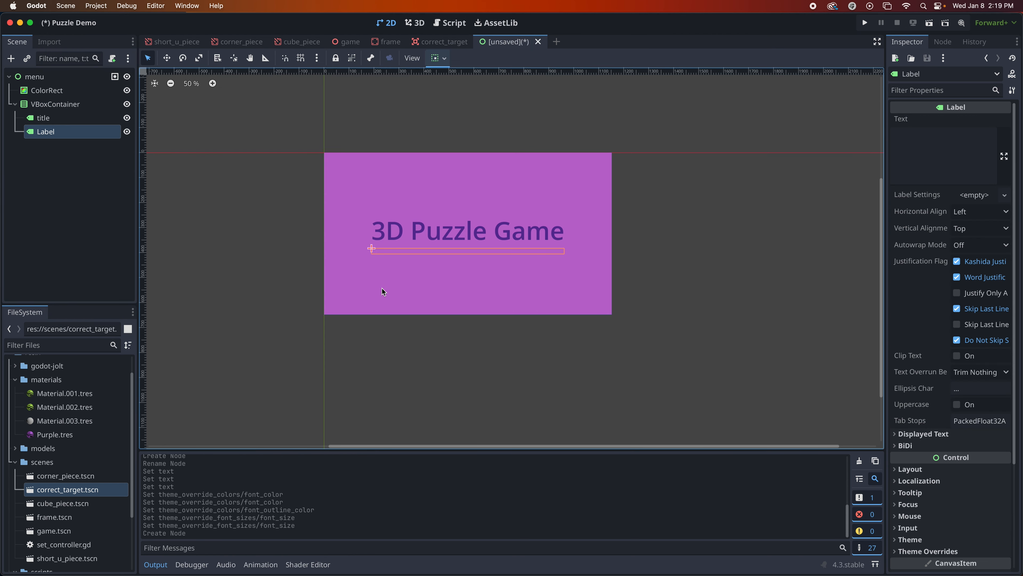
{"action": "double_click", "coordinate": [55, 135]}
{"action": "type", "text": "directions"}
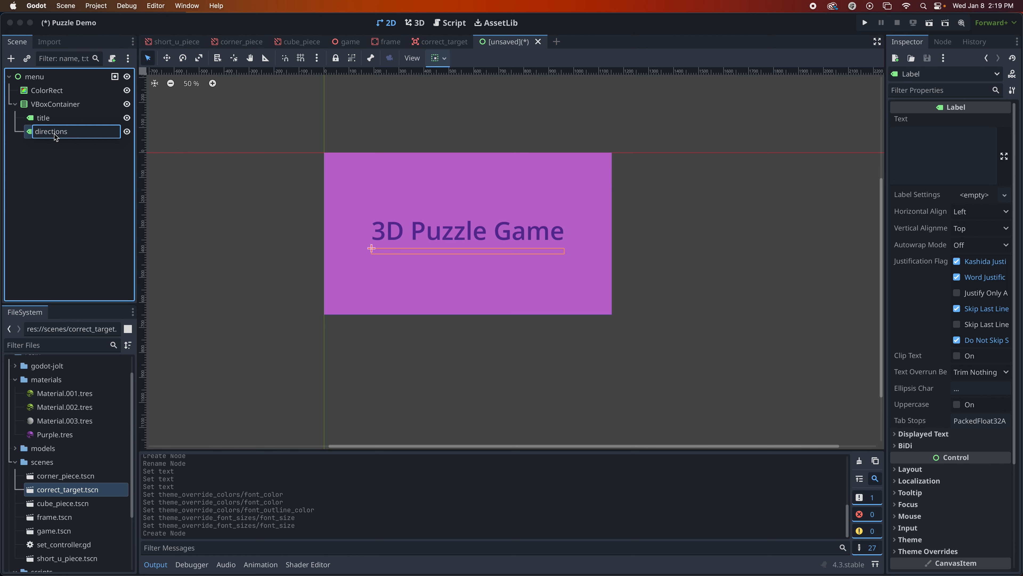
{"action": "key", "text": "Return"}
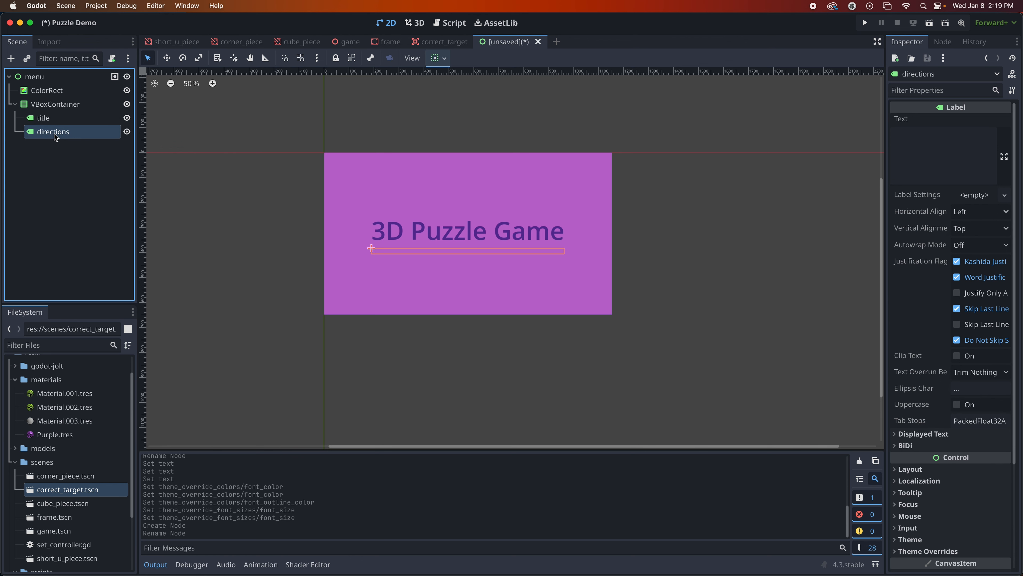
Step: Set the directions text to "Click to select, Arrows and A/W/S/D to move, Q/E to rotate, Space to Place, R to restart" and center it horizontally
{"action": "left_click", "coordinate": [903, 136]}
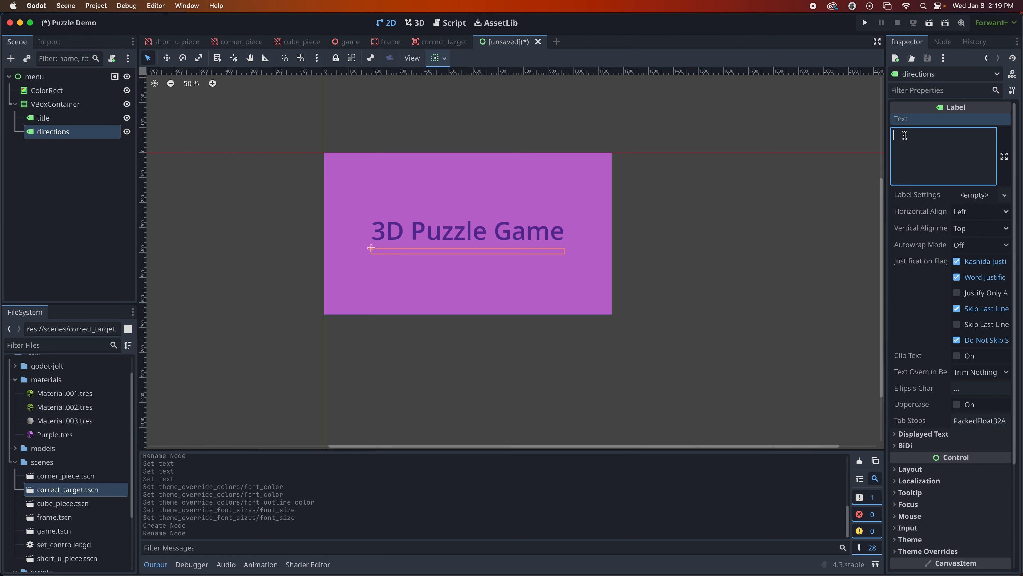
{"action": "type", "text": "Click "}
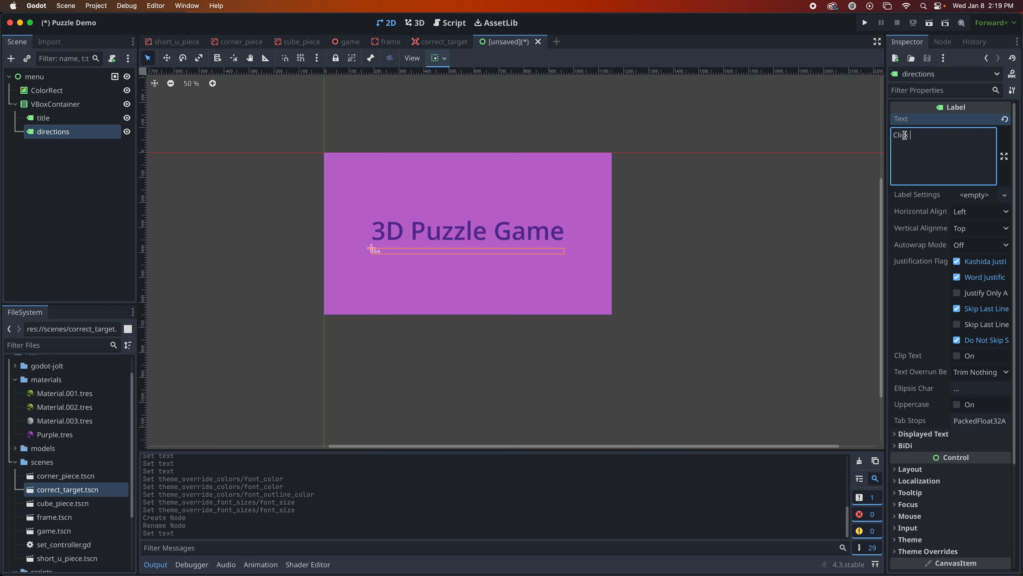
{"action": "type", "text": "to select, Ar"}
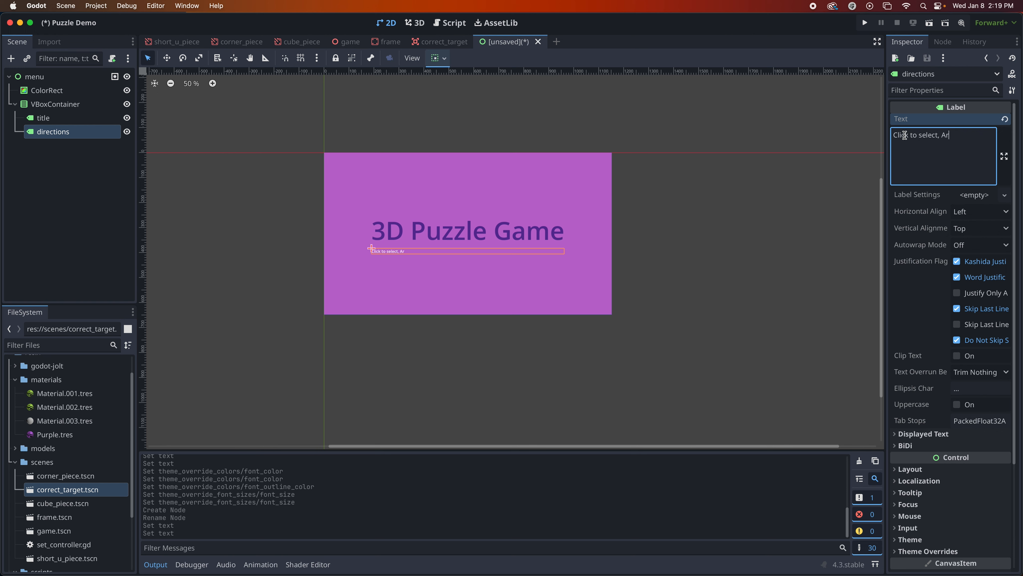
{"action": "type", "text": "rows and A/W/S/D to move"}
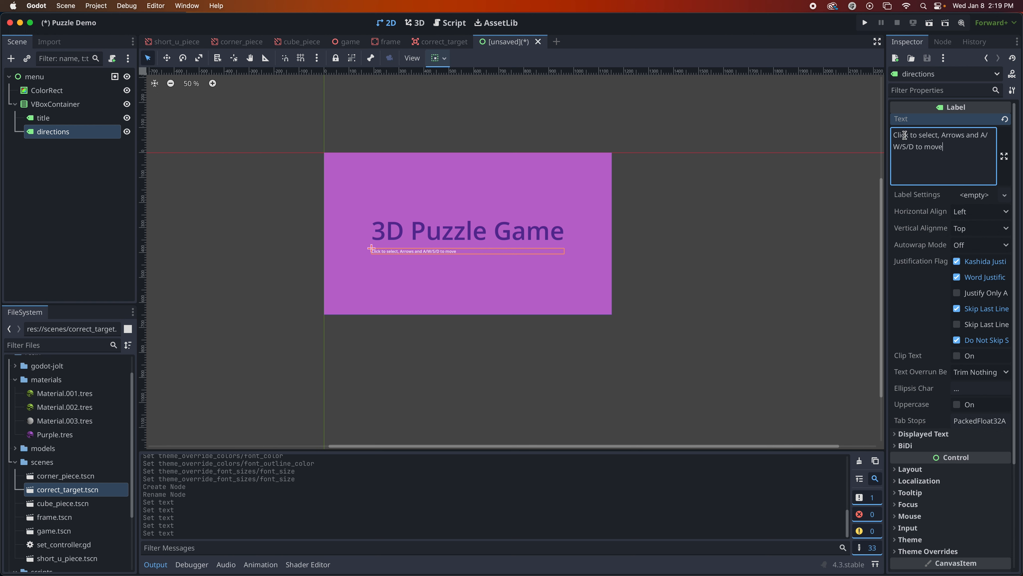
{"action": "type", "text": ", Q/E to rotate"}
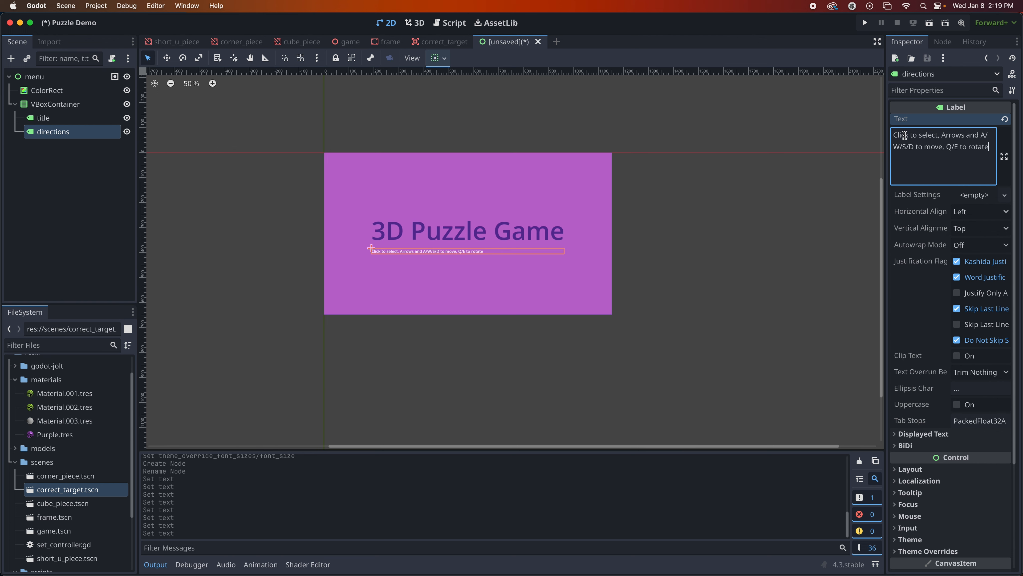
{"action": "type", "text": ", Spa"}
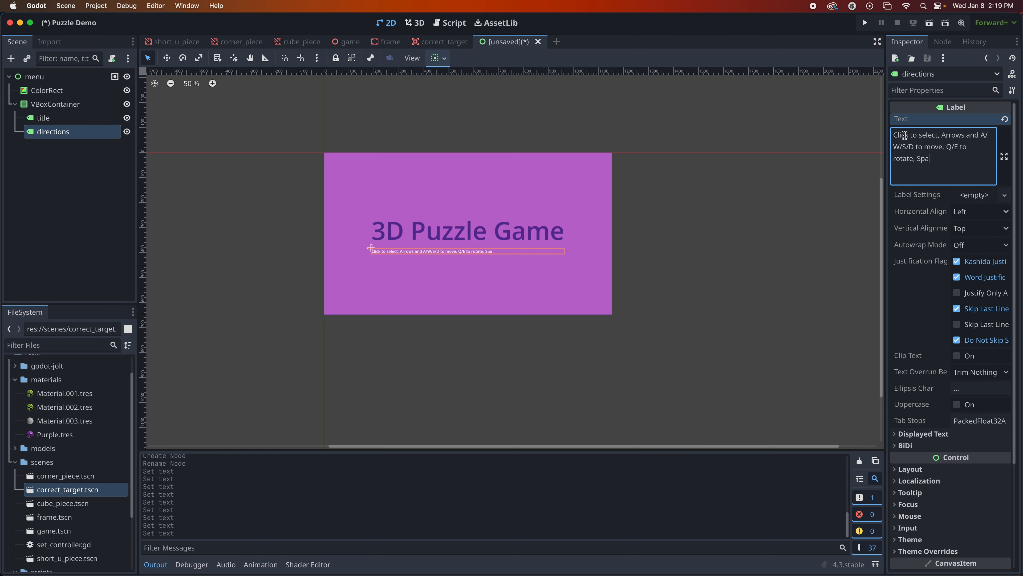
{"action": "type", "text": "ce to Place, R to R"}
{"action": "key", "text": "BackSpace"}
{"action": "key", "text": "BackSpace"}
{"action": "type", "text": "restart"}
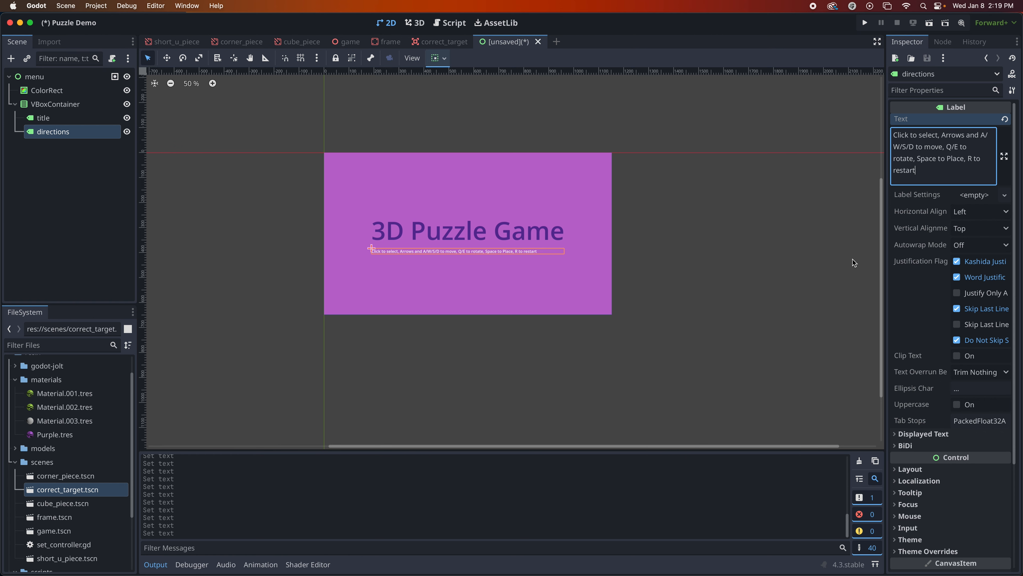
{"action": "left_click", "coordinate": [979, 214]}
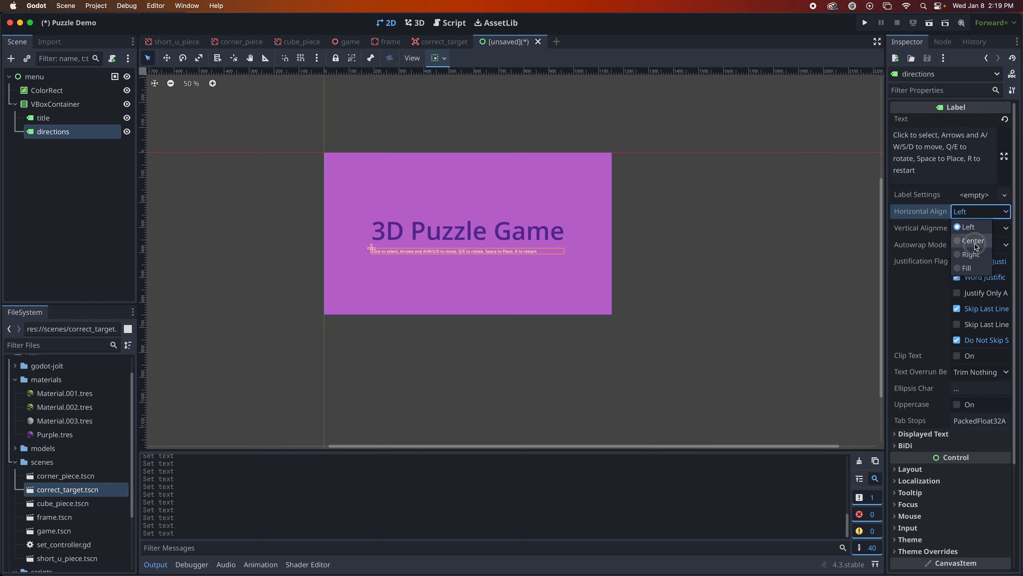
{"action": "left_click", "coordinate": [976, 246]}
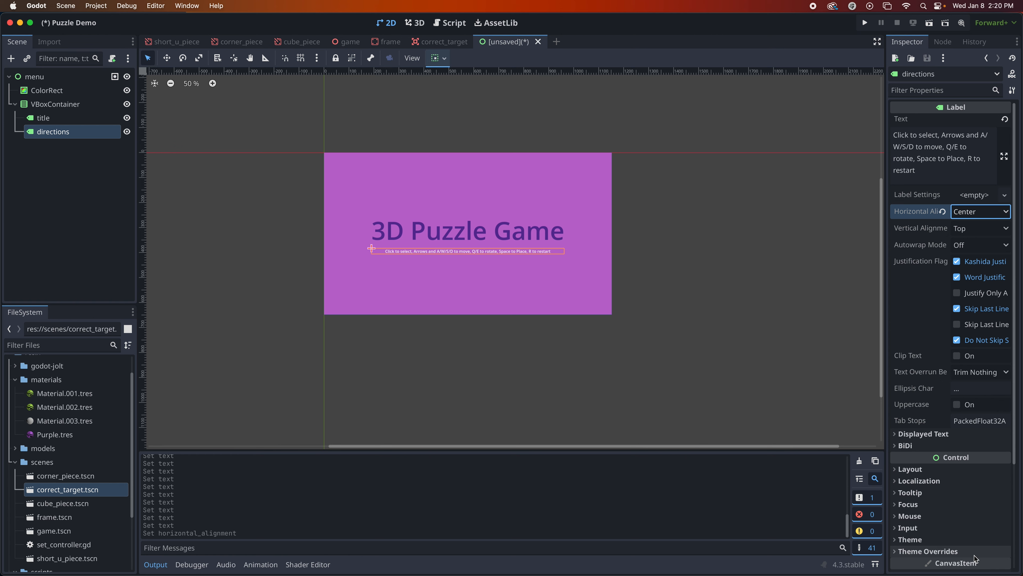
{"action": "left_click", "coordinate": [907, 551]}
{"action": "scroll", "coordinate": [946, 537], "scroll_direction": "down", "scroll_amount": 5}
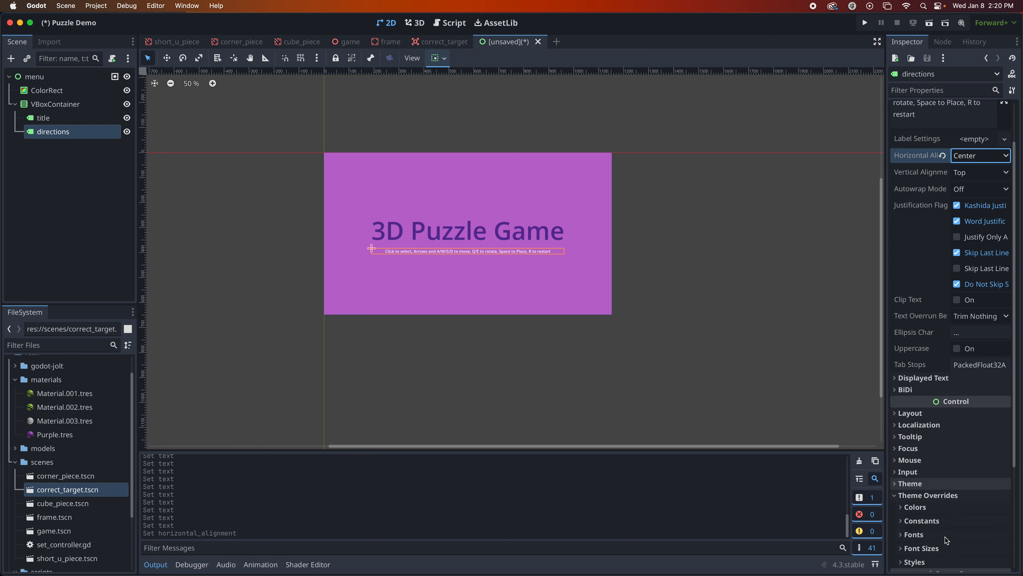
{"action": "scroll", "coordinate": [945, 537], "scroll_direction": "up", "scroll_amount": 1}
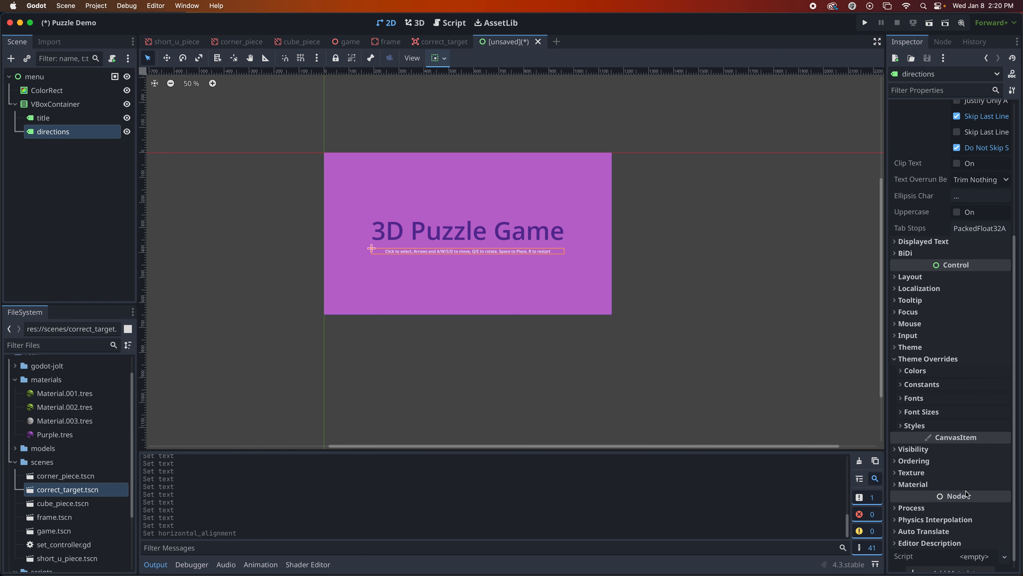
{"action": "scroll", "coordinate": [996, 409], "scroll_direction": "up", "scroll_amount": 5}
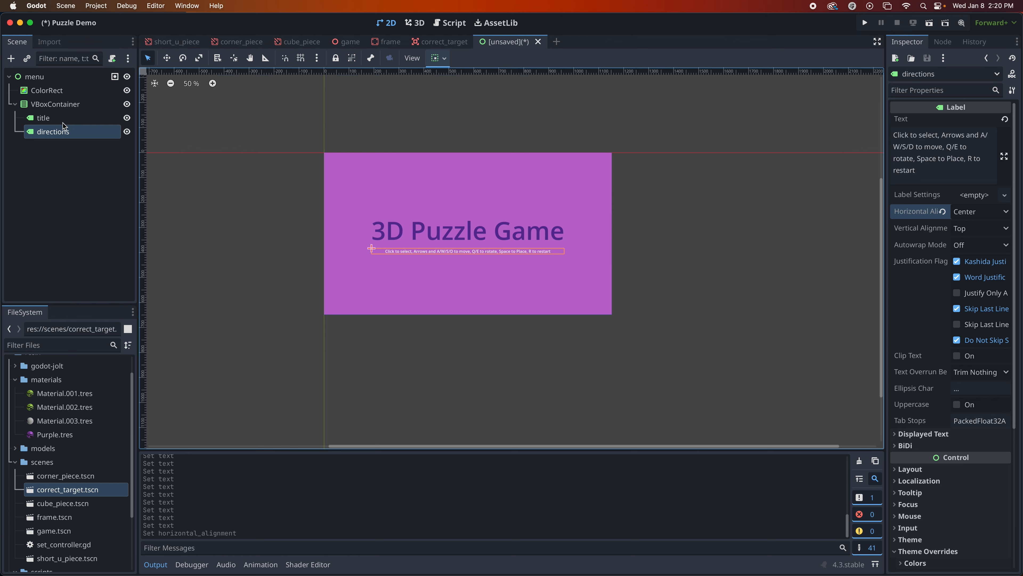
Step: Add a MarginContainer node inside the VBoxContainer
{"action": "left_click", "coordinate": [57, 106]}
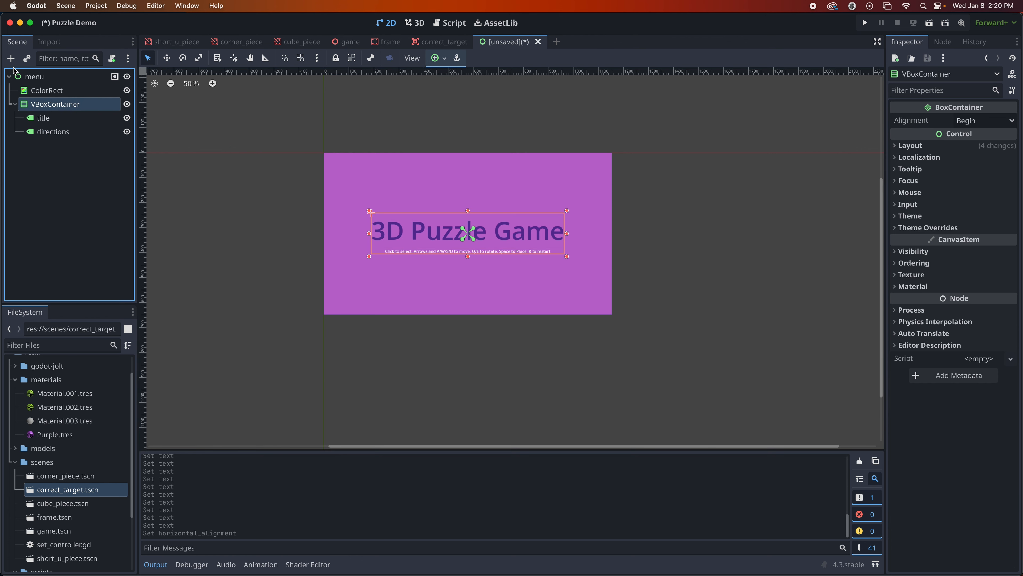
{"action": "left_click", "coordinate": [11, 59]}
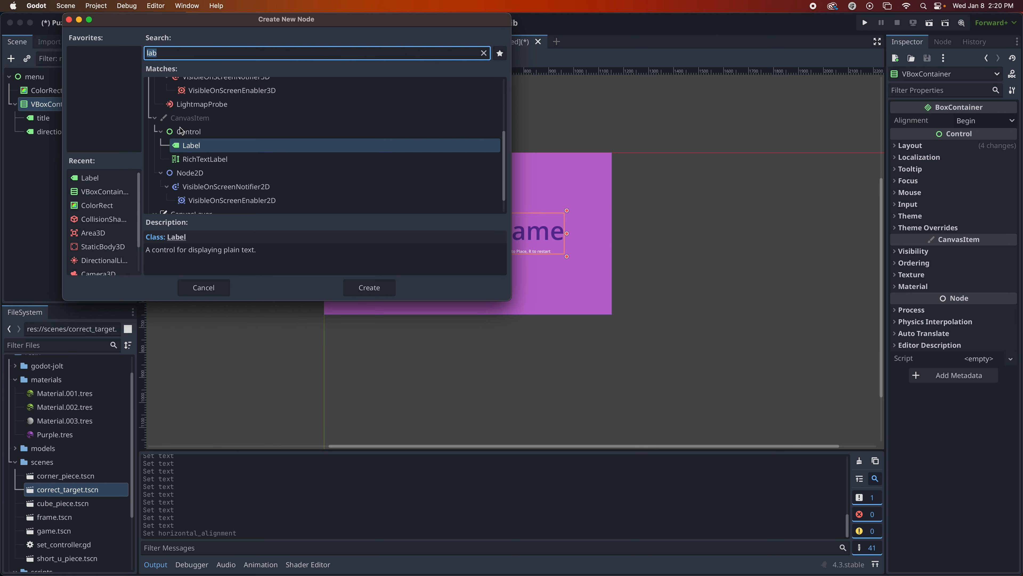
{"action": "type", "text": "mar"}
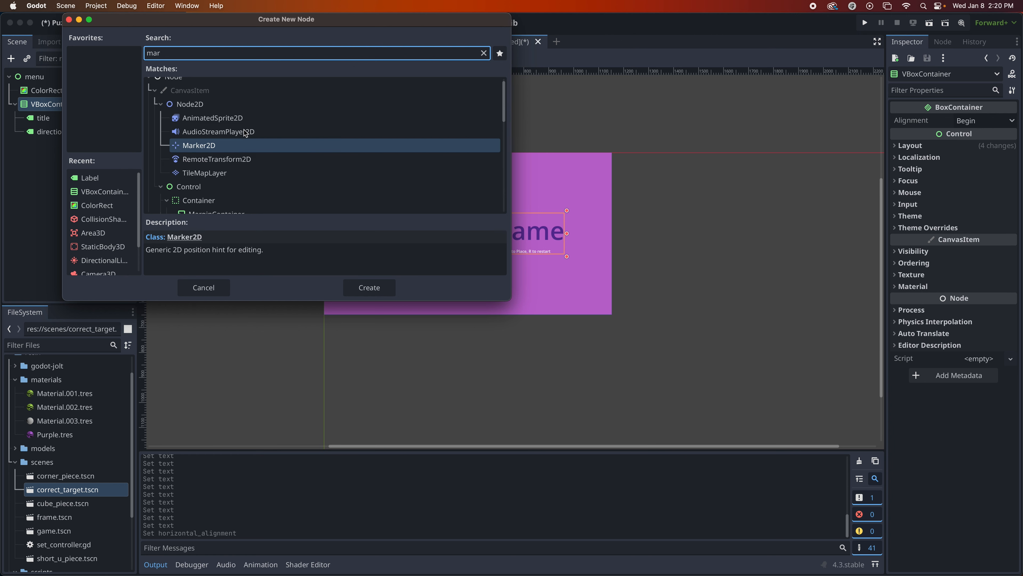
{"action": "type", "text": "g"}
{"action": "double_click", "coordinate": [220, 142]}
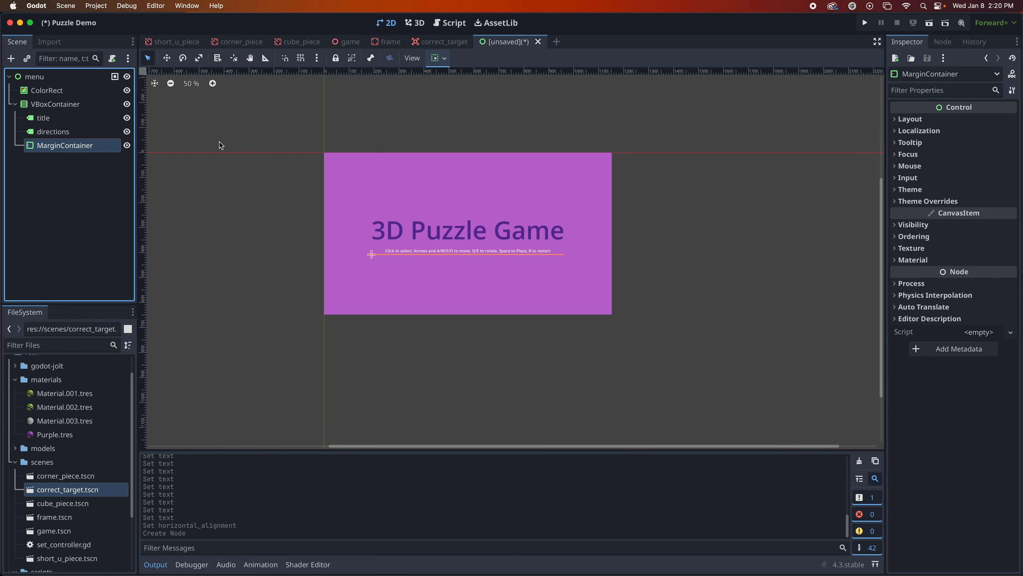
Step: Set the MarginContainer's custom minimum height to 50 px to add space below the directions
{"action": "left_click", "coordinate": [909, 119]}
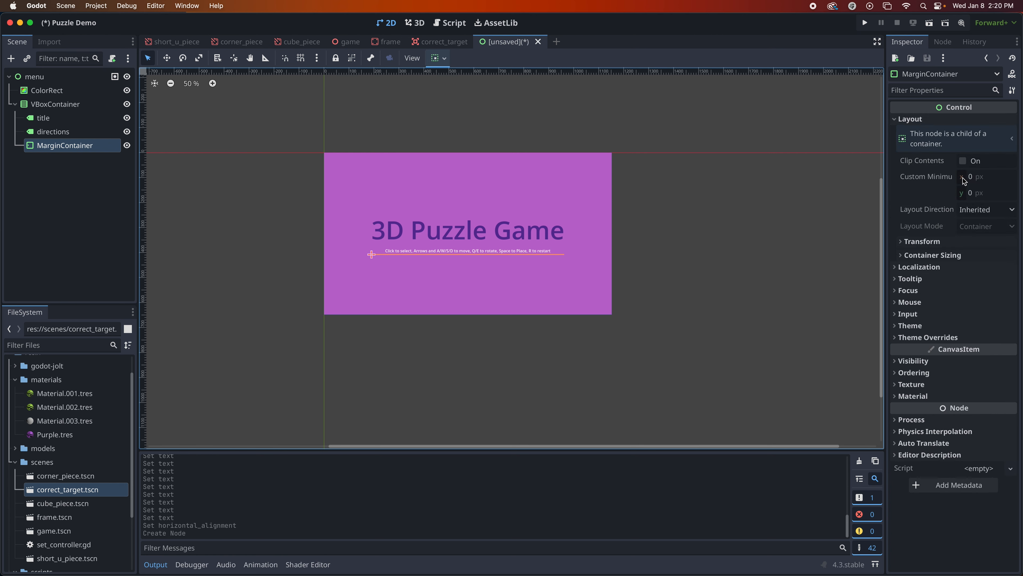
{"action": "left_click", "coordinate": [973, 194]}
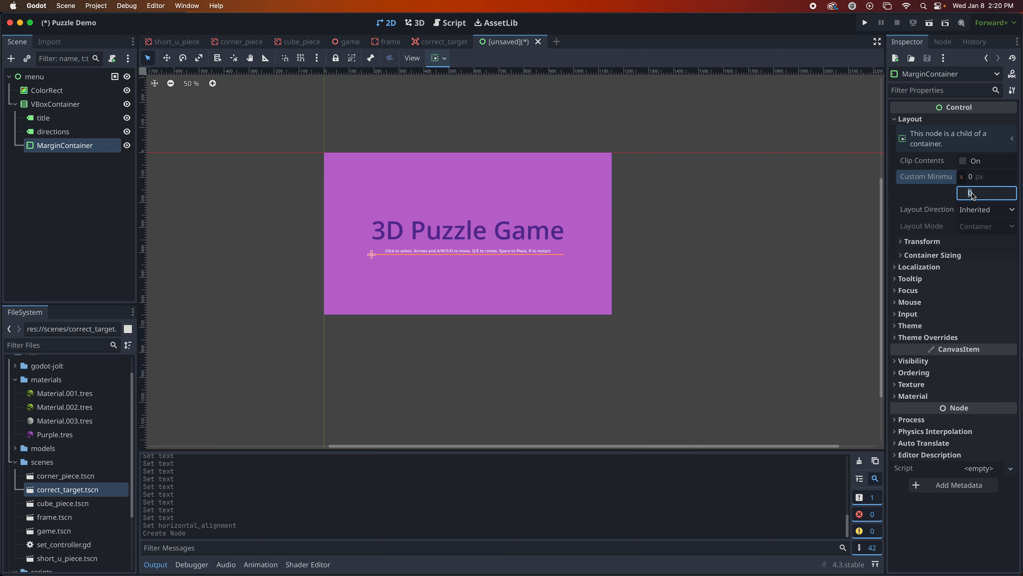
{"action": "type", "text": "50"}
{"action": "key", "text": "Return"}
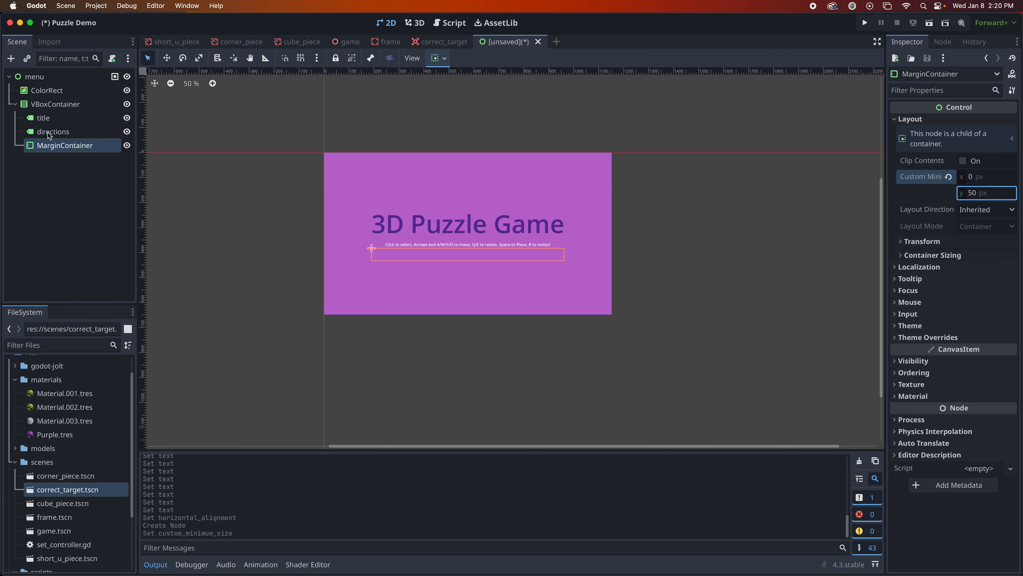
Step: Add a Button node inside the VBoxContainer, below the MarginContainer
{"action": "left_click", "coordinate": [35, 104]}
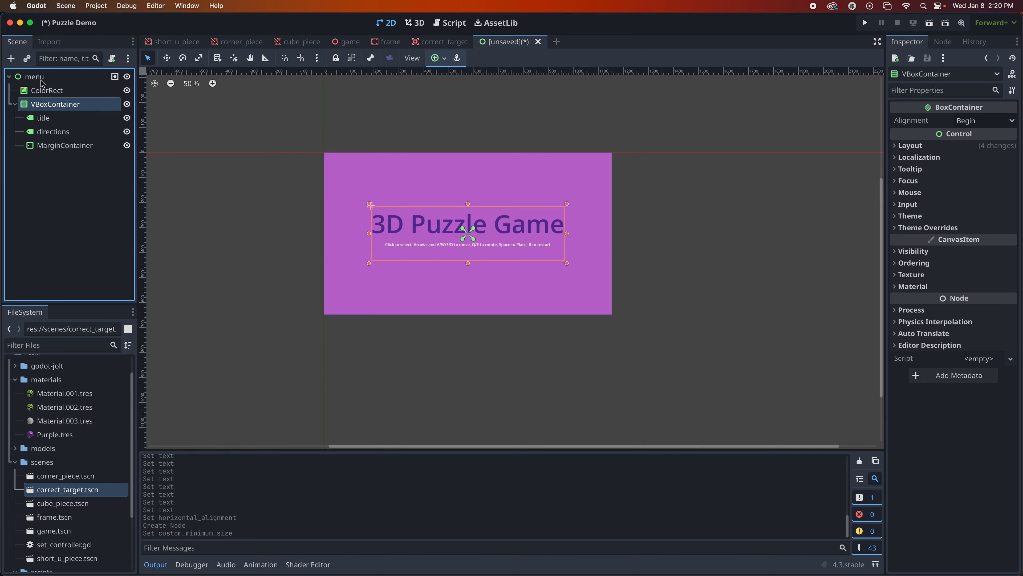
{"action": "left_click", "coordinate": [11, 59]}
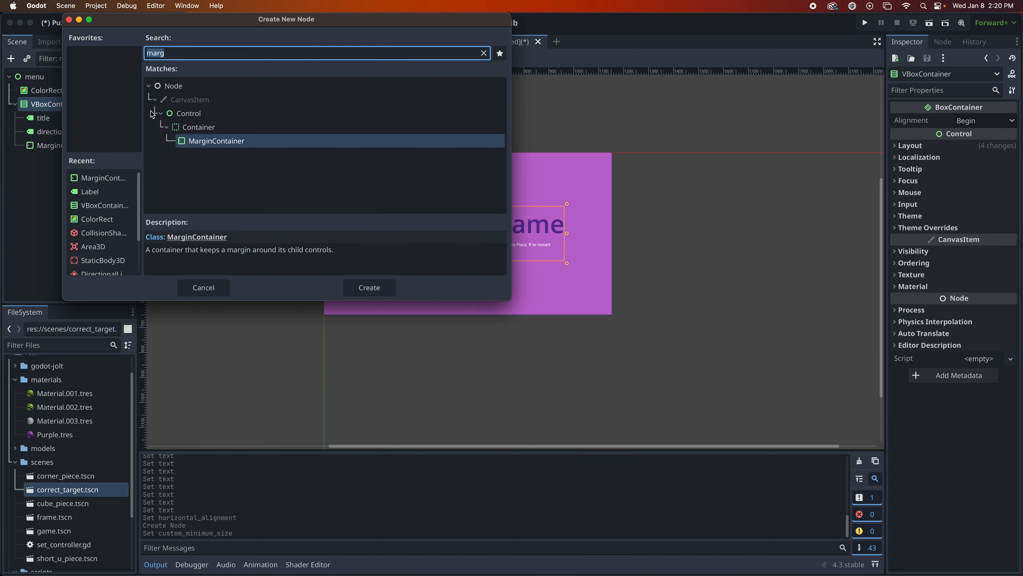
{"action": "type", "text": "butt"}
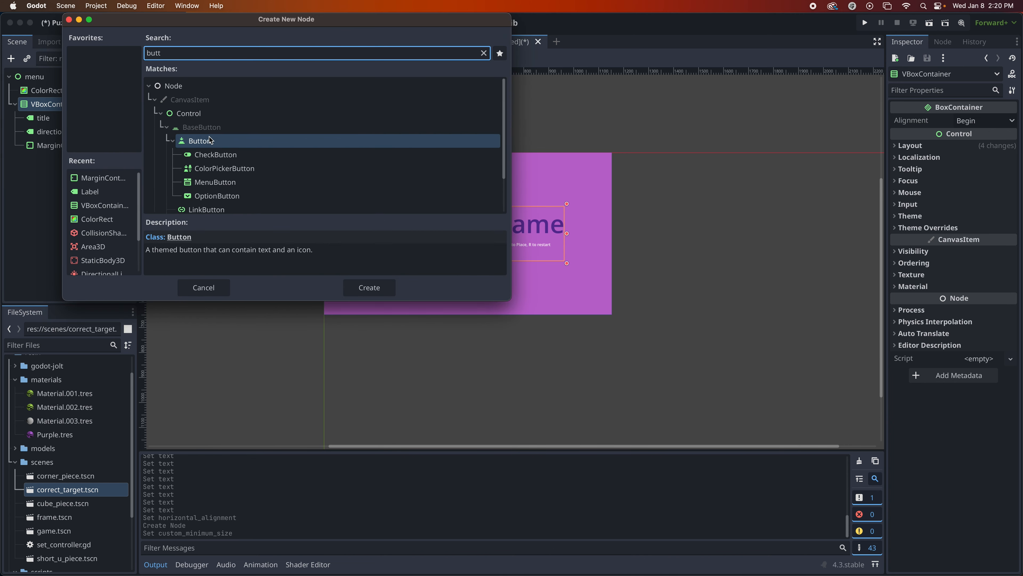
{"action": "double_click", "coordinate": [210, 140]}
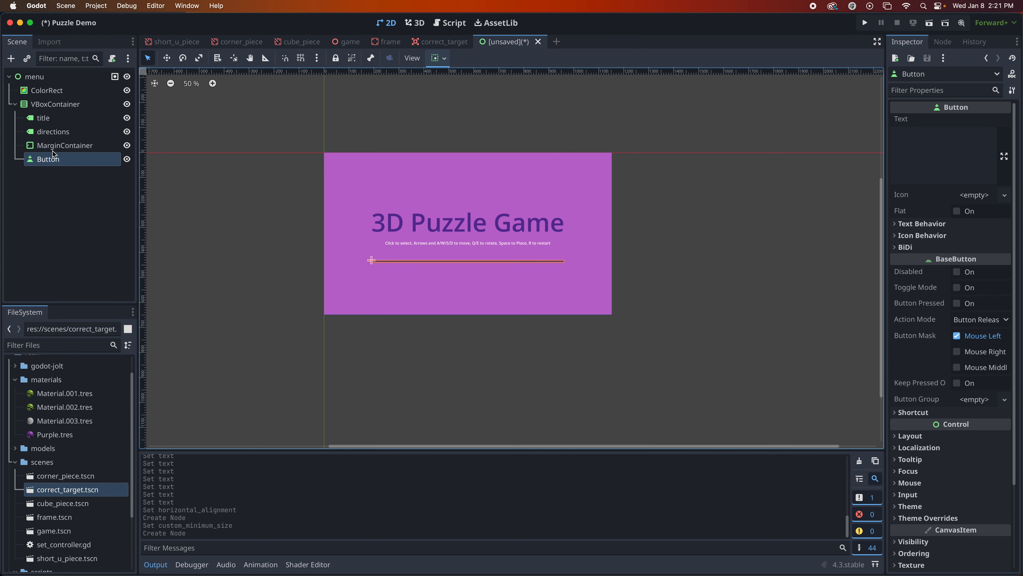
Step: Rename the new button node as "play" and set its text to "Play"
{"action": "double_click", "coordinate": [49, 159]}
{"action": "type", "text": "play"}
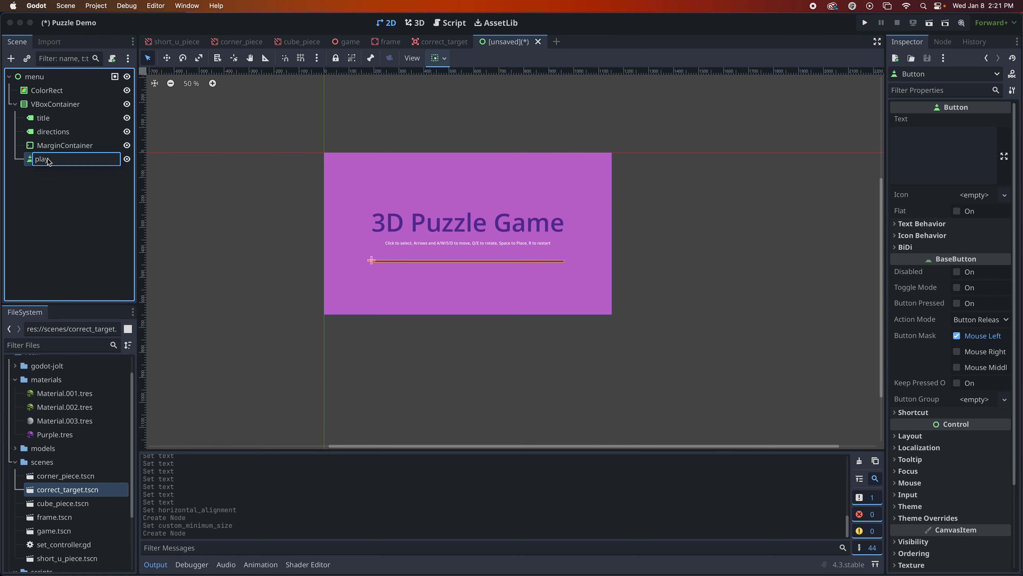
{"action": "key", "text": "Return"}
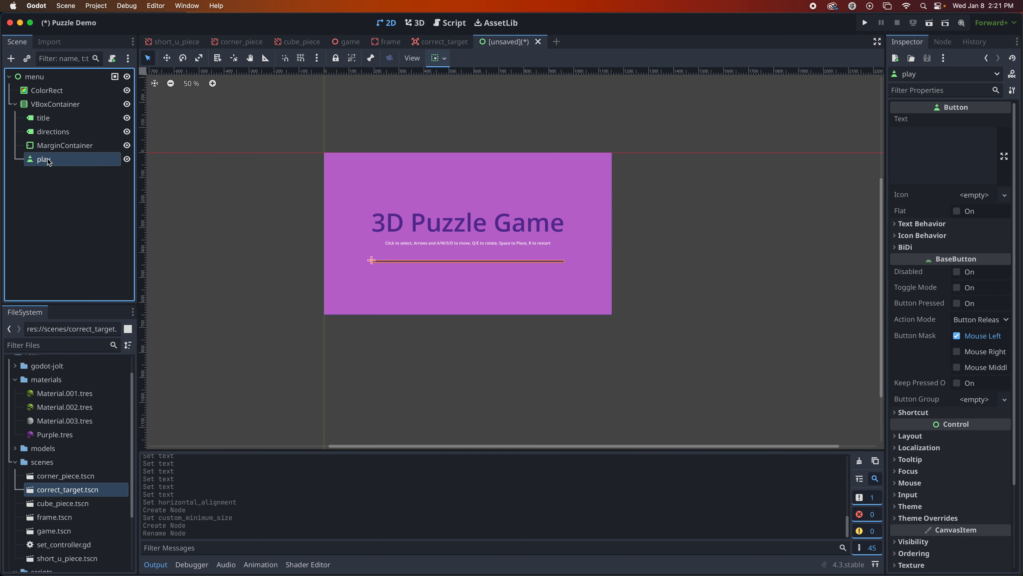
{"action": "left_click", "coordinate": [904, 137]}
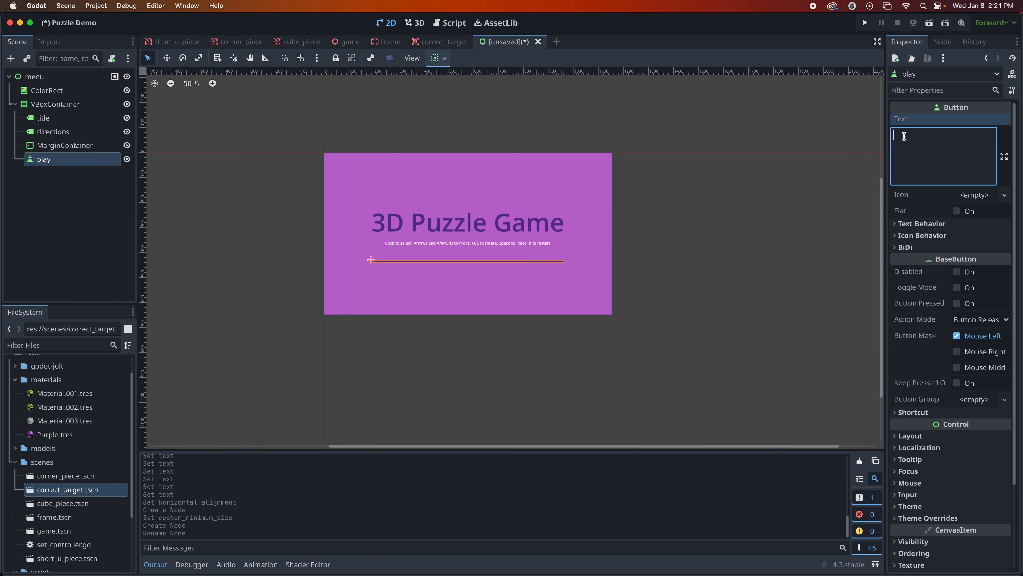
{"action": "type", "text": "Play"}
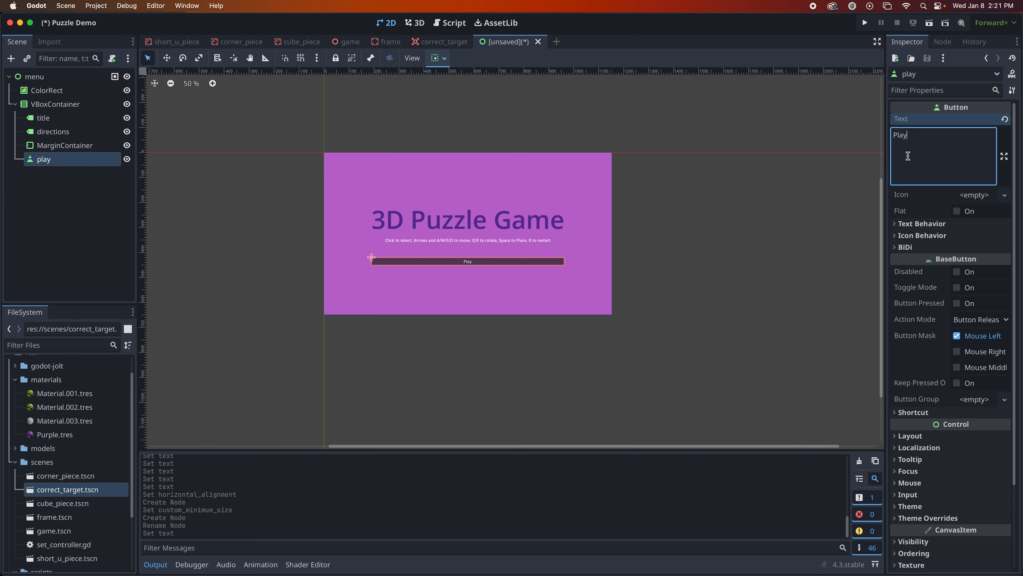
Step: Add an HBoxContainer inside the VBoxContainer and make the play button its child
{"action": "left_click", "coordinate": [49, 105]}
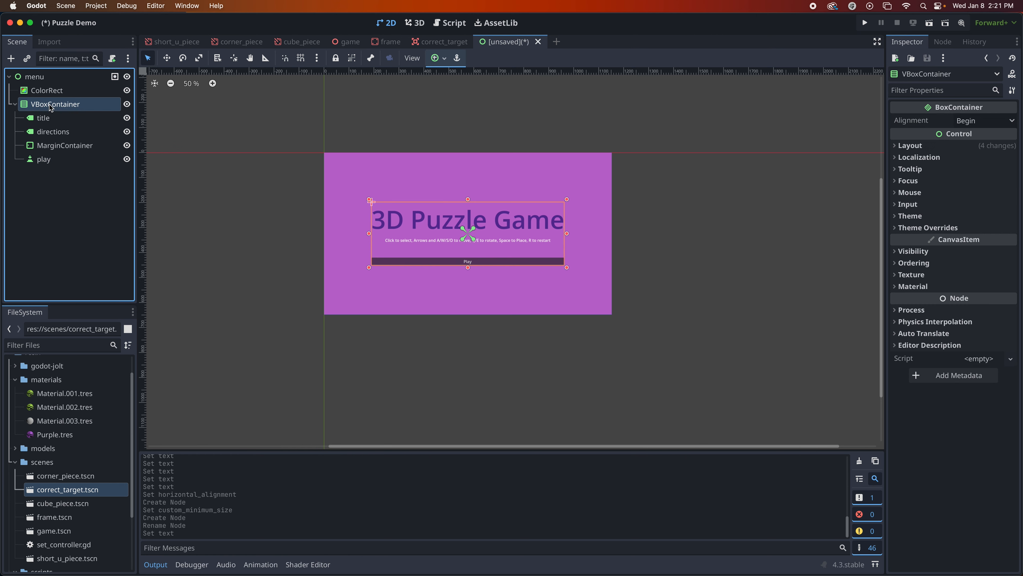
{"action": "left_click", "coordinate": [44, 160]}
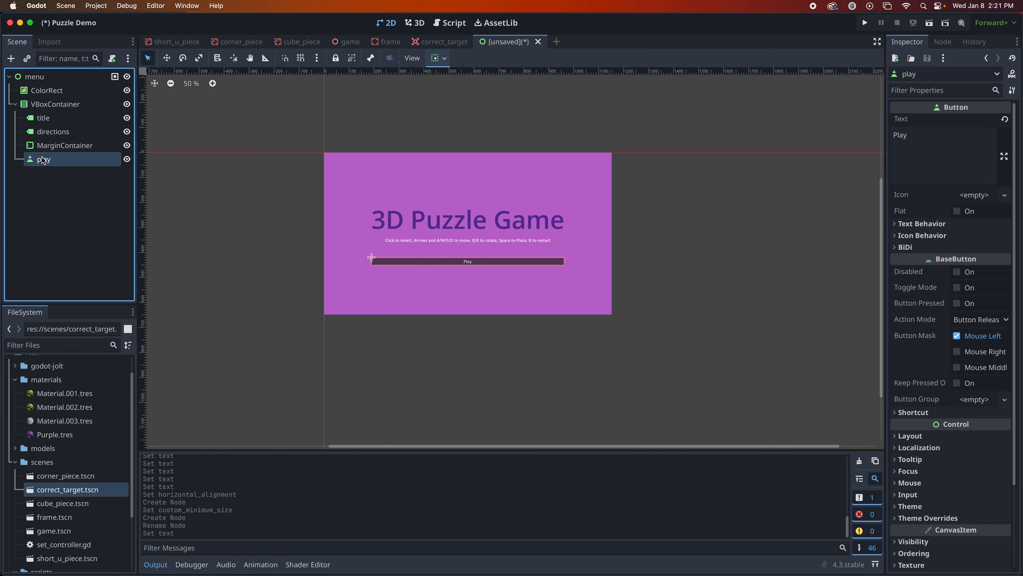
{"action": "left_click", "coordinate": [58, 106]}
{"action": "left_click", "coordinate": [11, 59]}
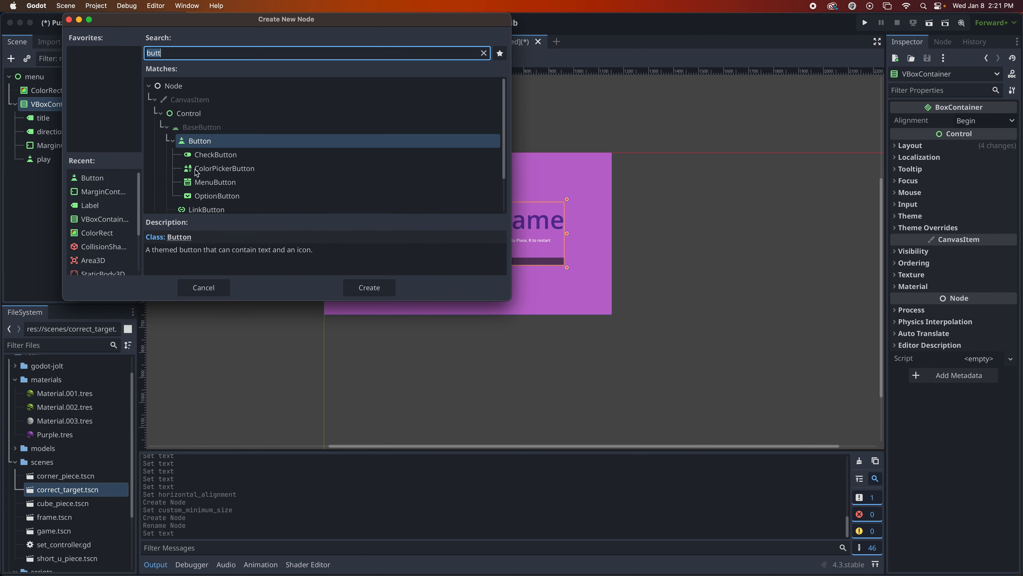
{"action": "type", "text": "hb"}
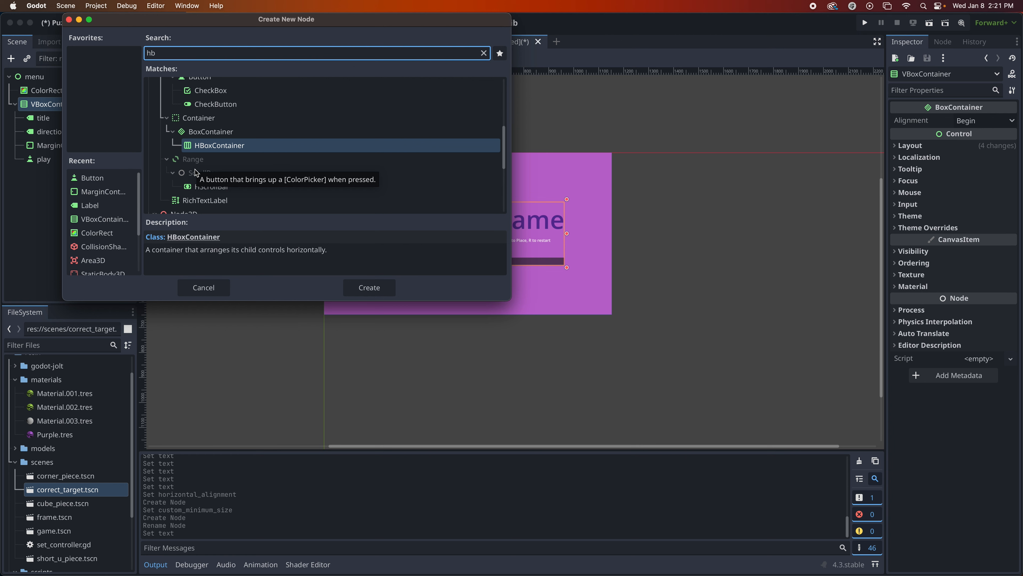
{"action": "left_click", "coordinate": [219, 148]}
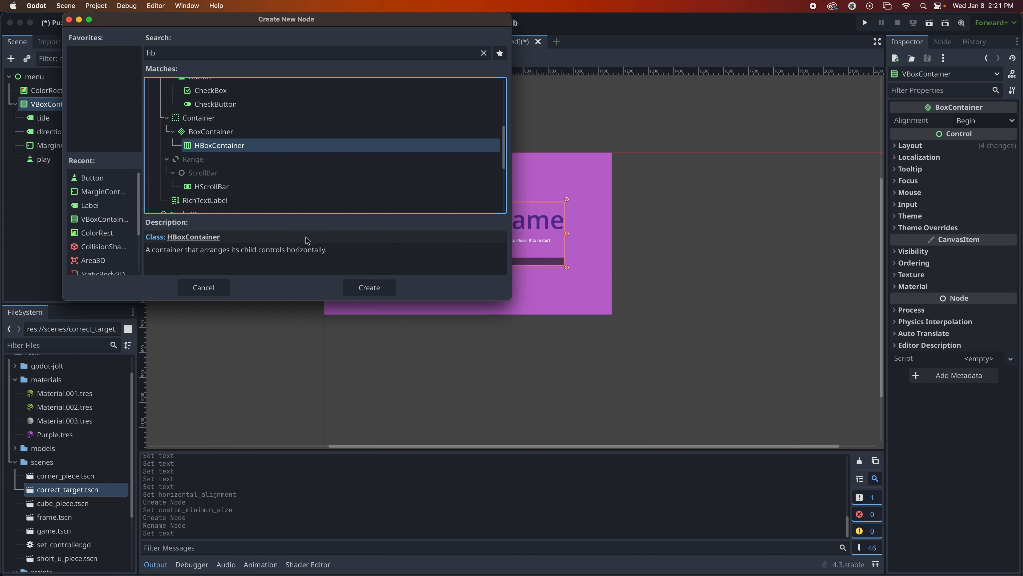
{"action": "left_click", "coordinate": [369, 287]}
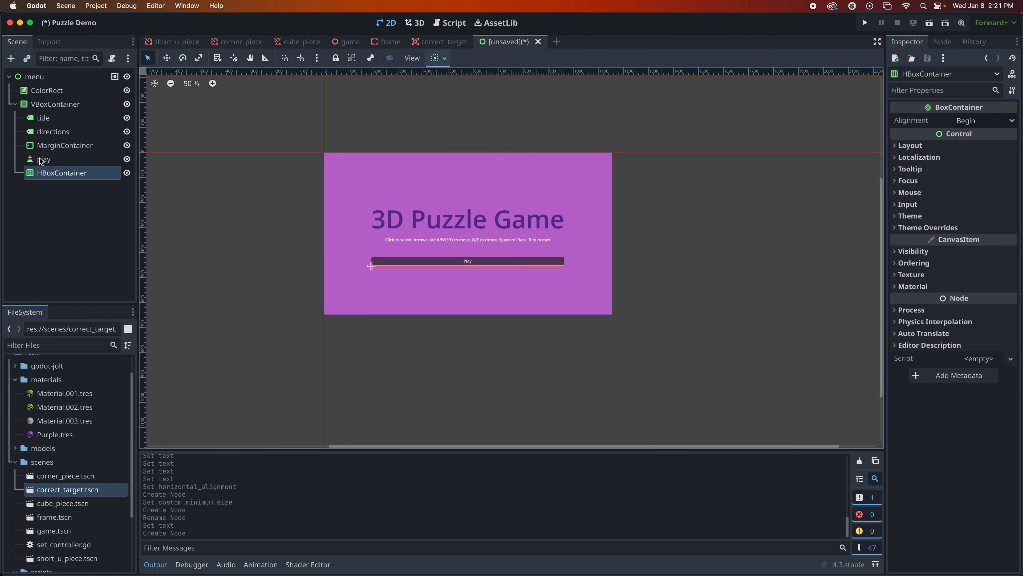
{"action": "left_click_drag", "start_coordinate": [38, 161], "coordinate": [52, 175]}
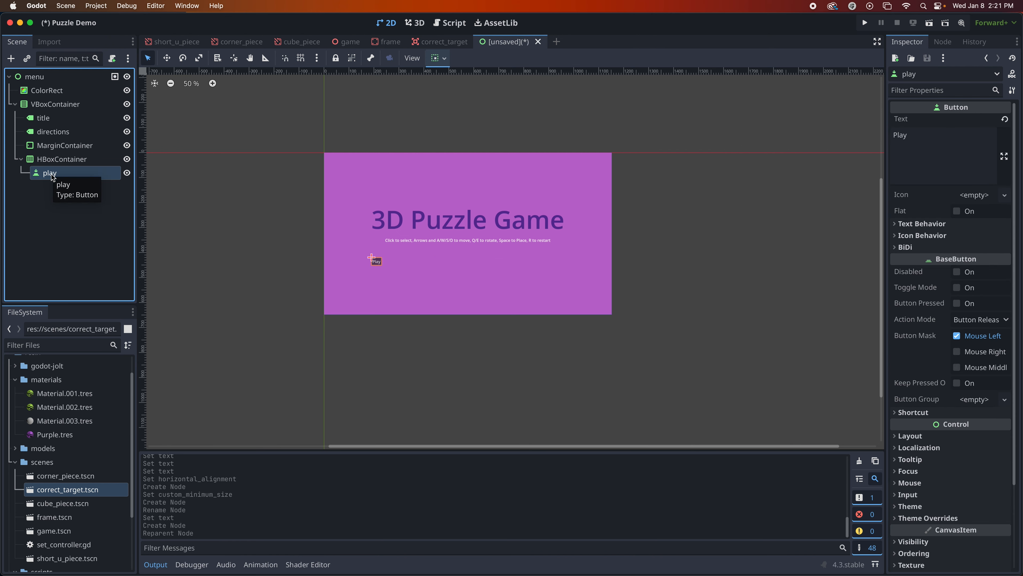
Step: Set the HBoxContainer's horizontal alignment within its parent container to center
{"action": "left_click", "coordinate": [51, 159]}
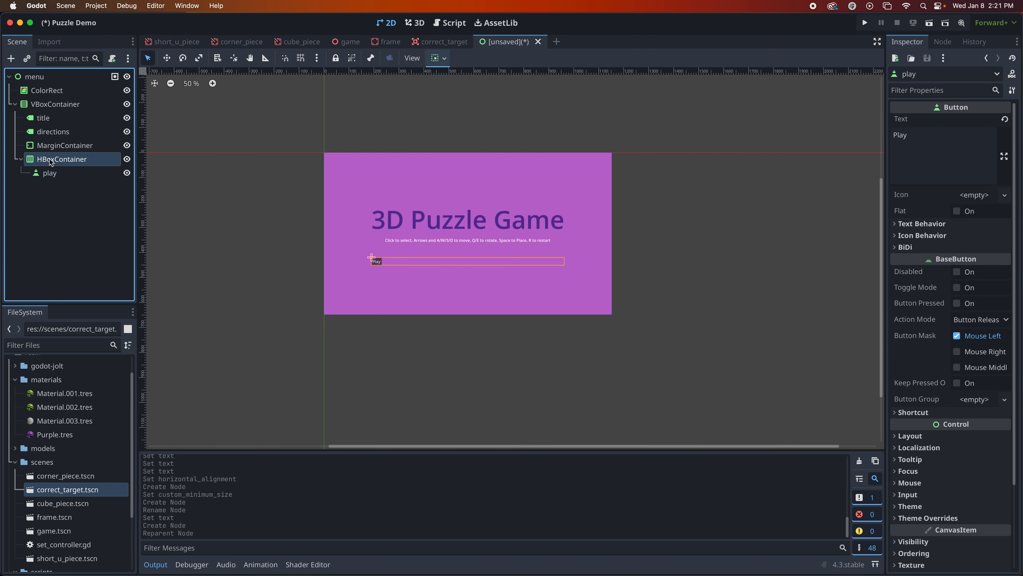
{"action": "left_click", "coordinate": [438, 60]}
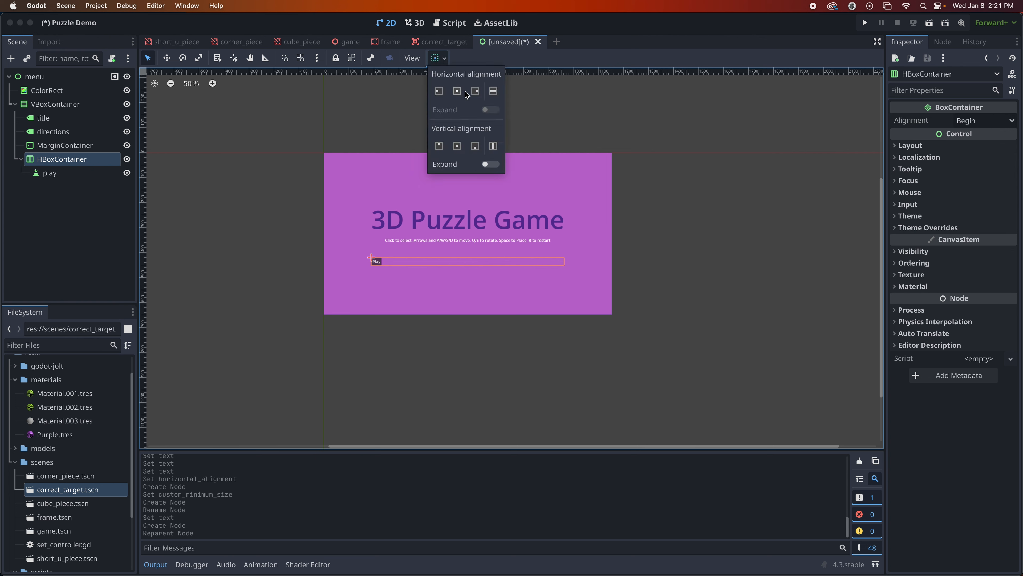
{"action": "left_click", "coordinate": [458, 92]}
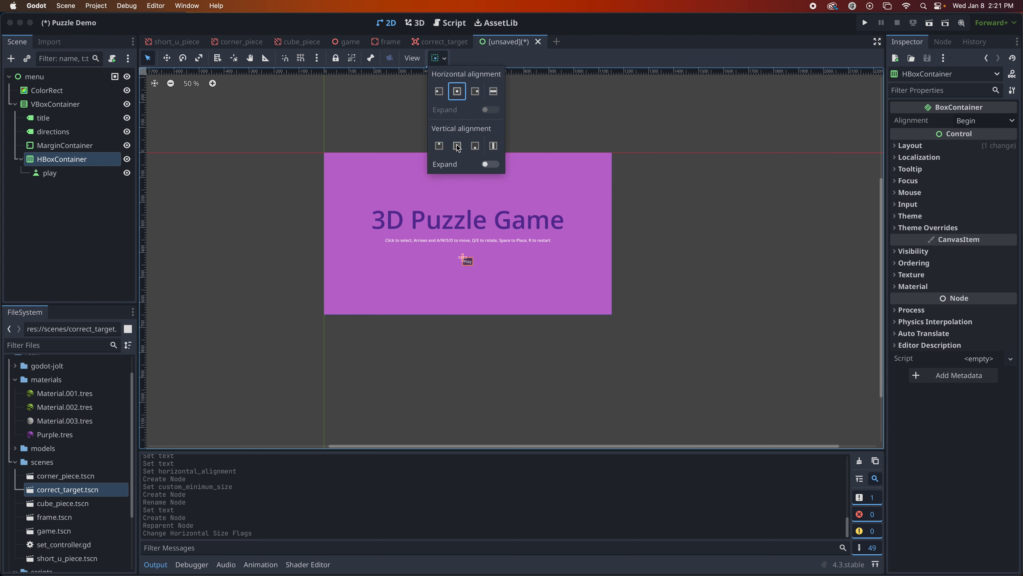
{"action": "left_click", "coordinate": [463, 58]}
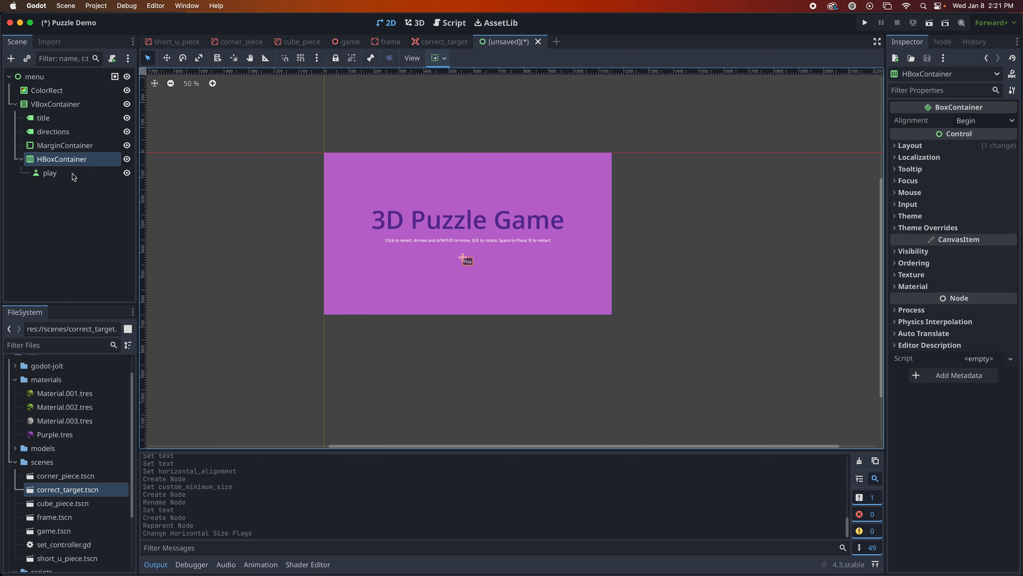
Step: Add a MarginContainer node inside the HBoxContainer, after the play button
{"action": "left_click", "coordinate": [11, 59]}
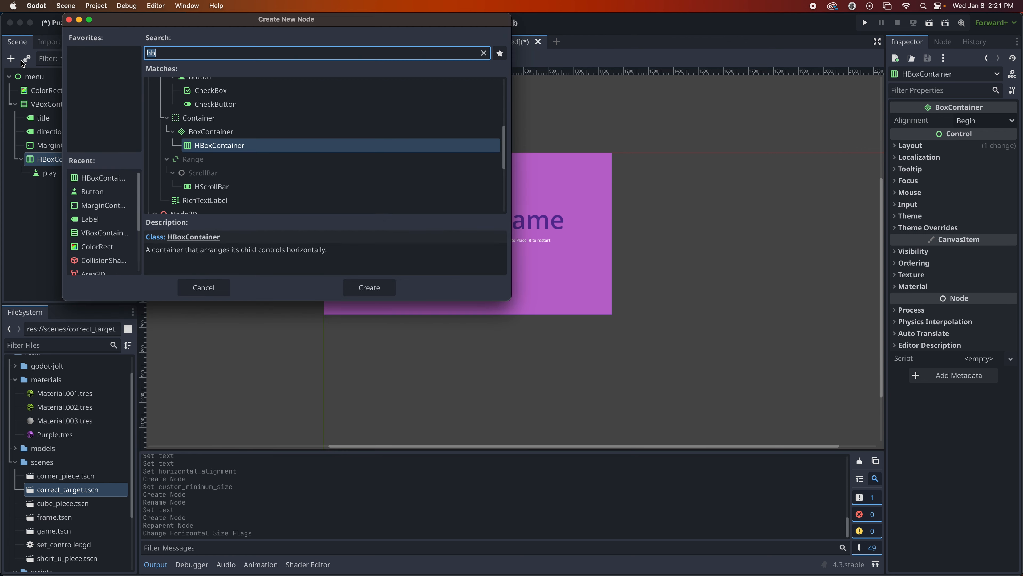
{"action": "type", "text": "margin"}
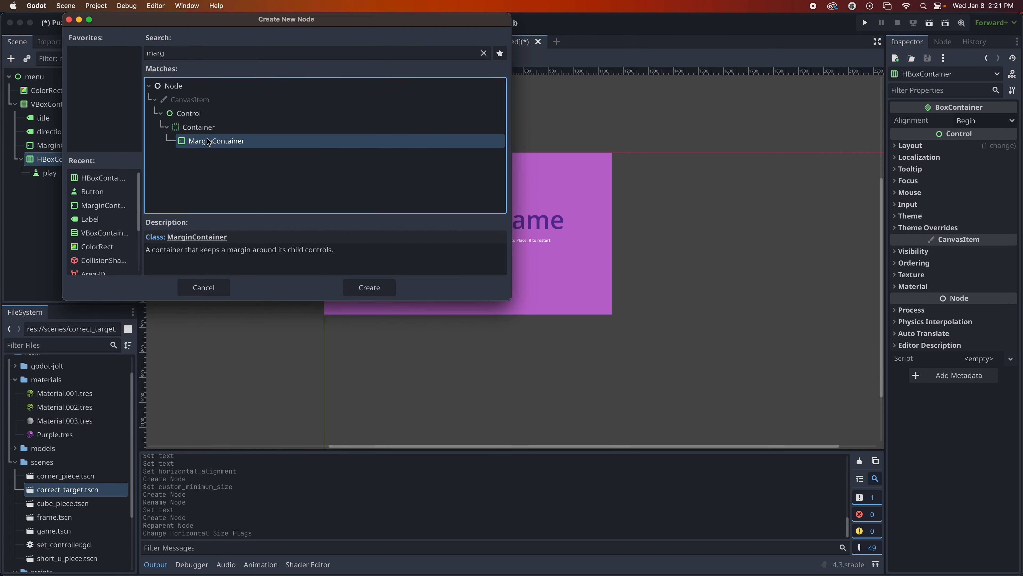
{"action": "key", "text": "Return"}
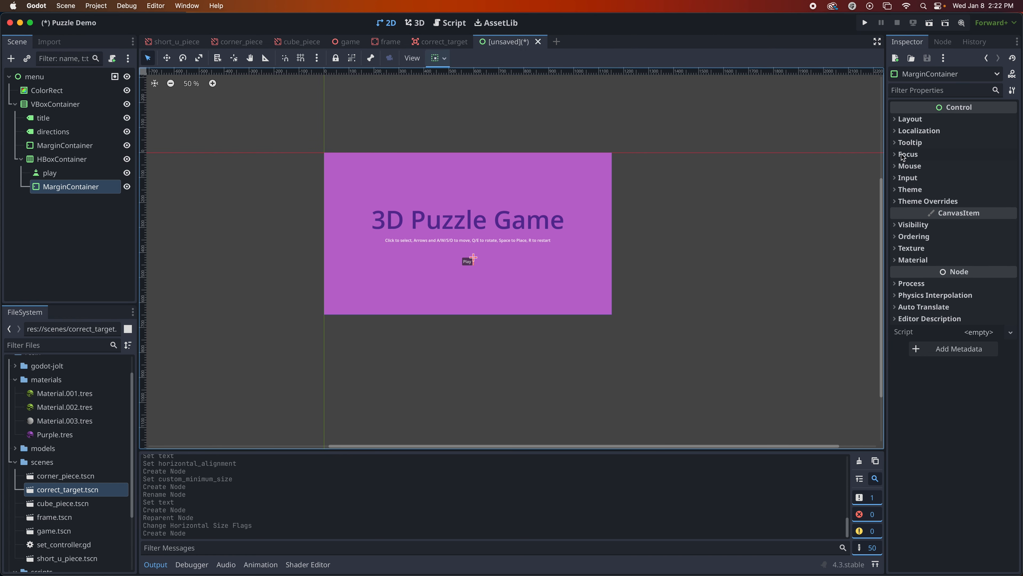
Step: Set the custom minimum width of the HBoxContainer's MarginContainer to 150 px
{"action": "left_click", "coordinate": [896, 120]}
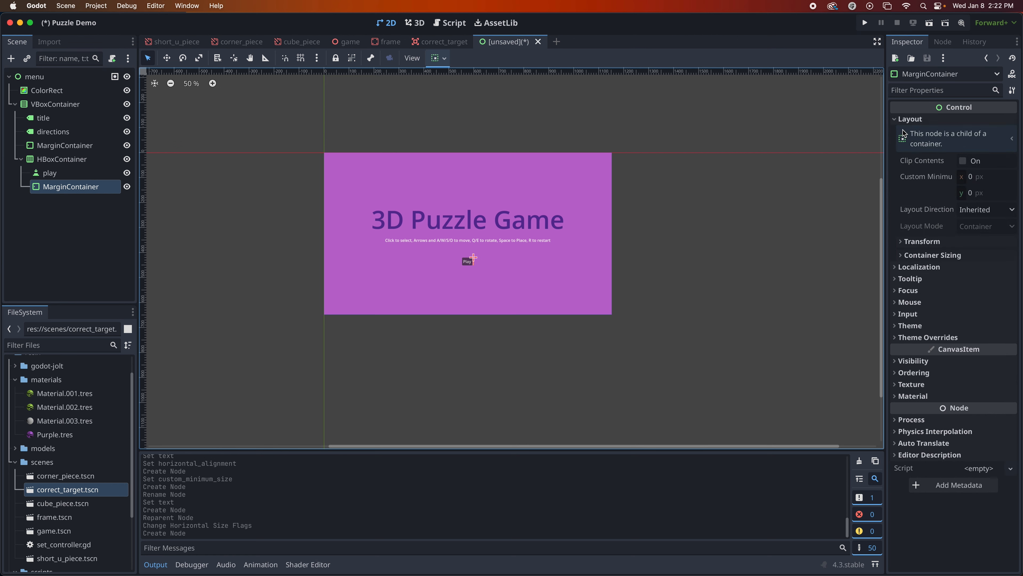
{"action": "left_click", "coordinate": [971, 178]}
{"action": "type", "text": "100"}
{"action": "key", "text": "Return"}
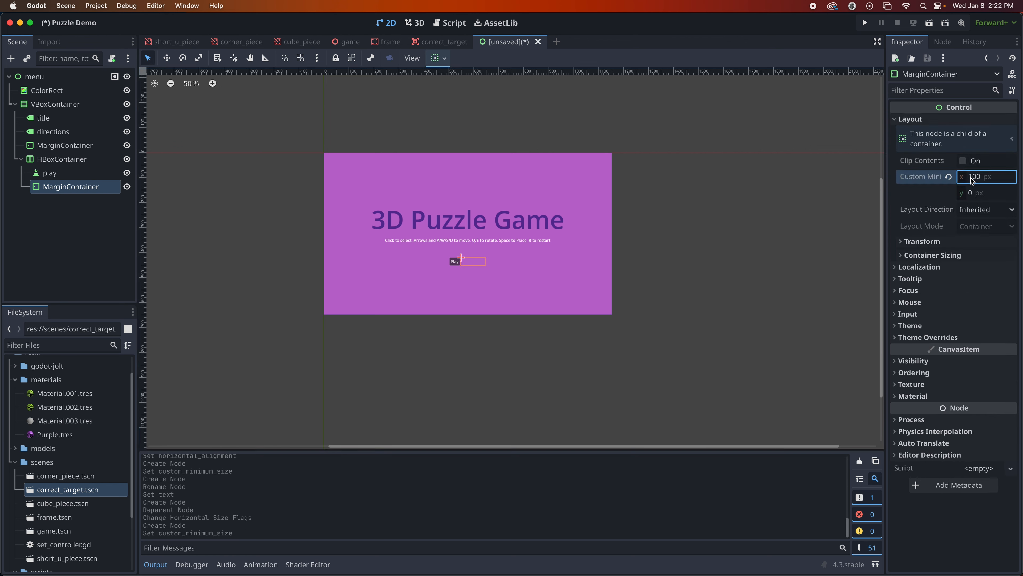
{"action": "left_click", "coordinate": [972, 179]}
{"action": "type", "text": "150"}
{"action": "key", "text": "Return"}
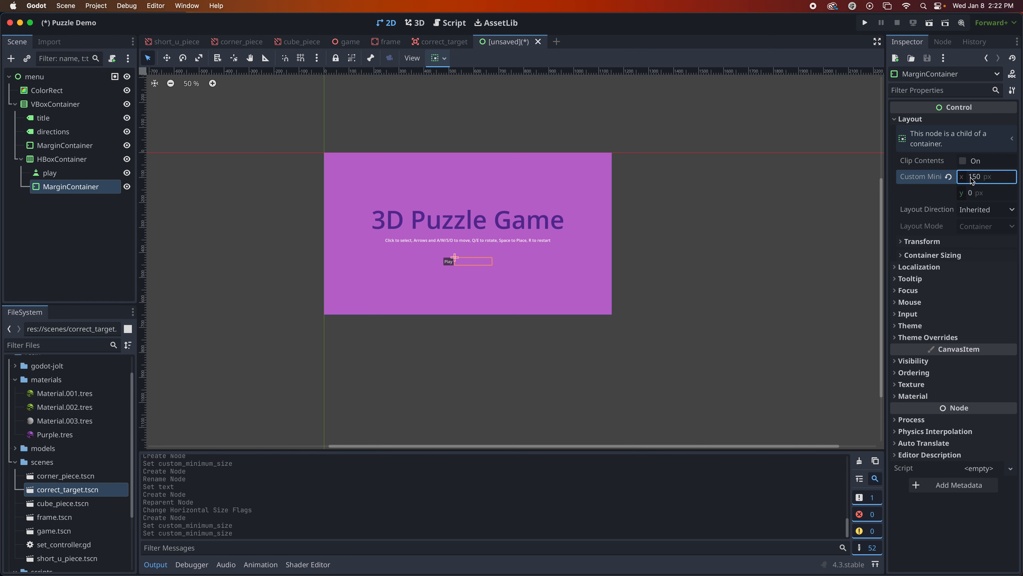
Step: Override the play button's normal icon color with dark magenta 732265 in its theme overrides
{"action": "left_click", "coordinate": [49, 173]}
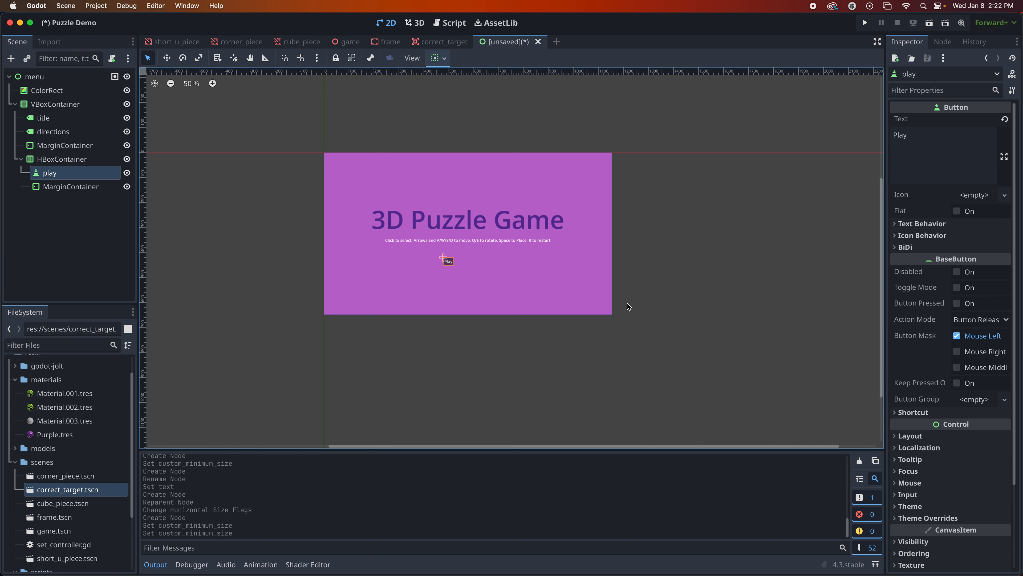
{"action": "left_click", "coordinate": [897, 521]}
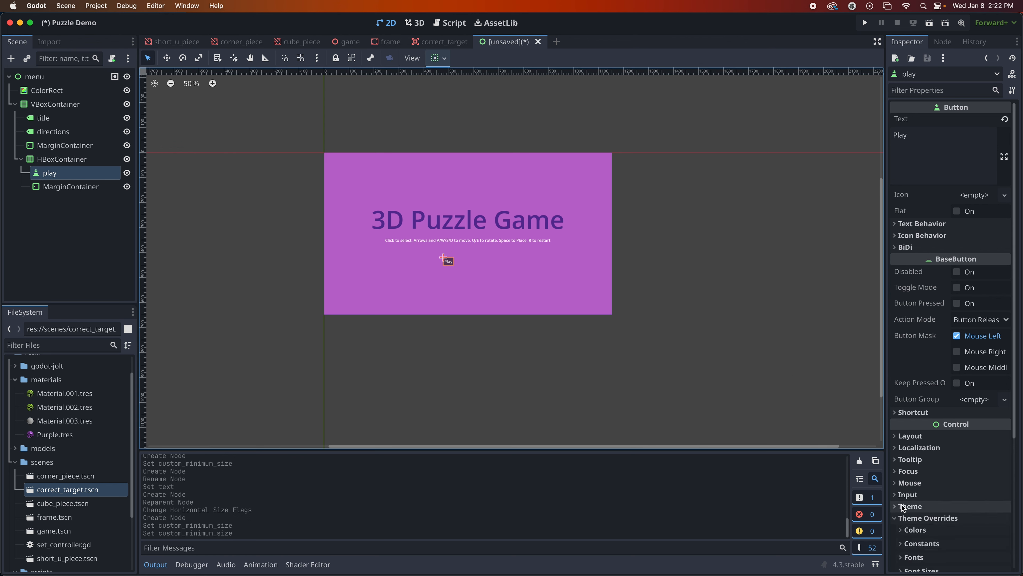
{"action": "scroll", "coordinate": [917, 444], "scroll_direction": "down", "scroll_amount": 4}
{"action": "scroll", "coordinate": [916, 440], "scroll_direction": "down", "scroll_amount": 1}
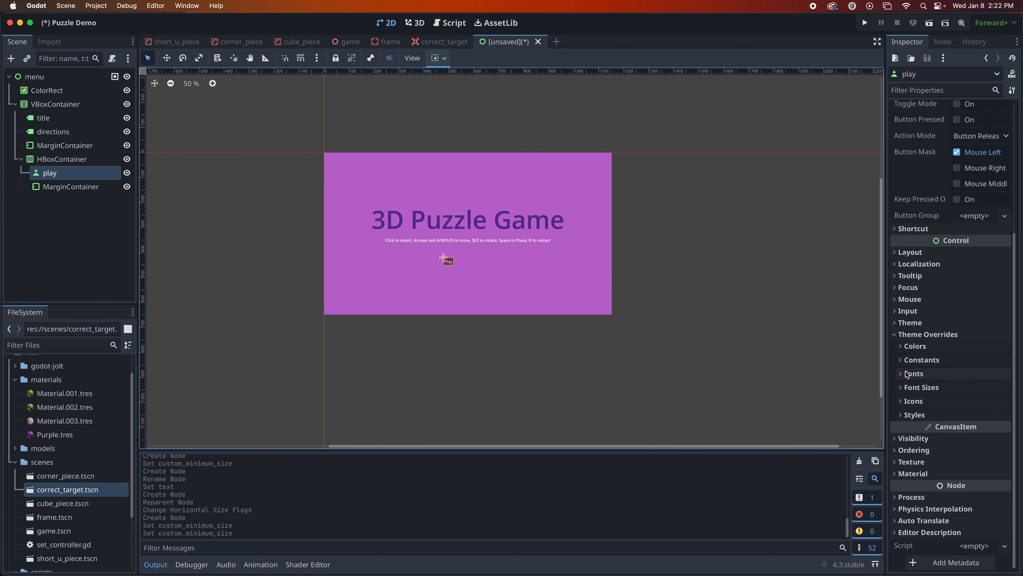
{"action": "left_click", "coordinate": [906, 347]}
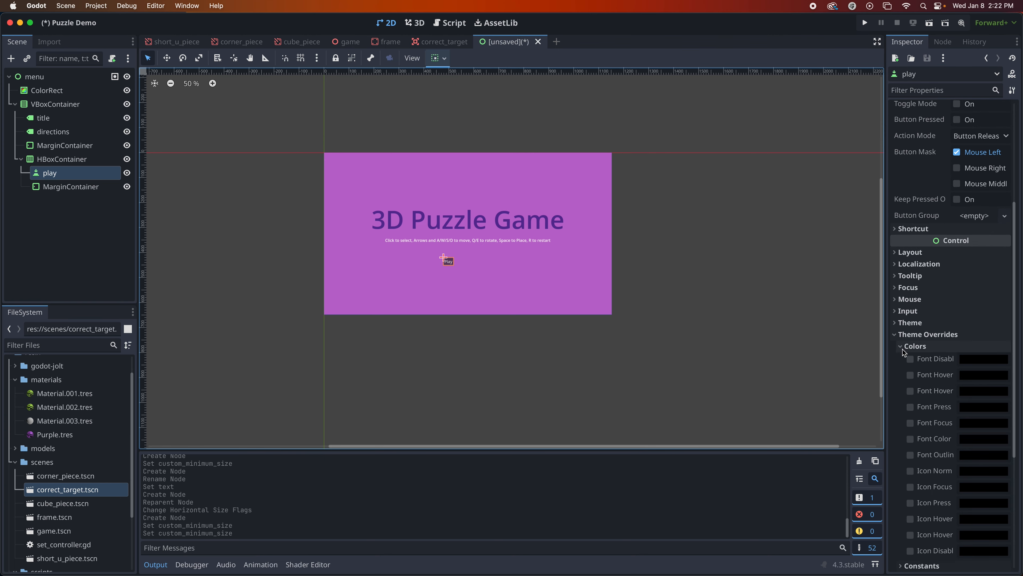
{"action": "scroll", "coordinate": [915, 515], "scroll_direction": "down", "scroll_amount": 5}
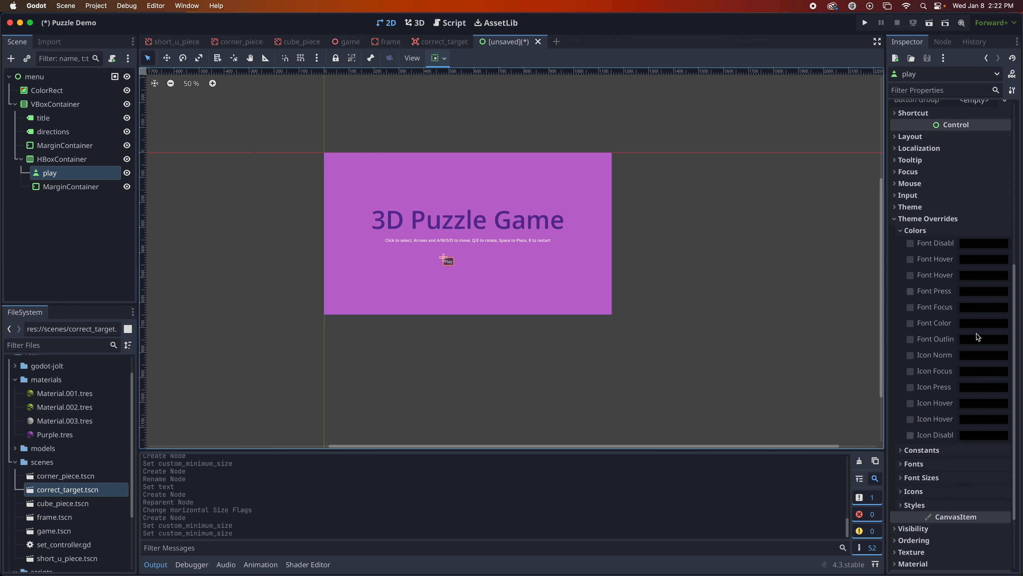
{"action": "left_click", "coordinate": [974, 354]}
{"action": "left_click_drag", "start_coordinate": [1009, 174], "coordinate": [1005, 155]}
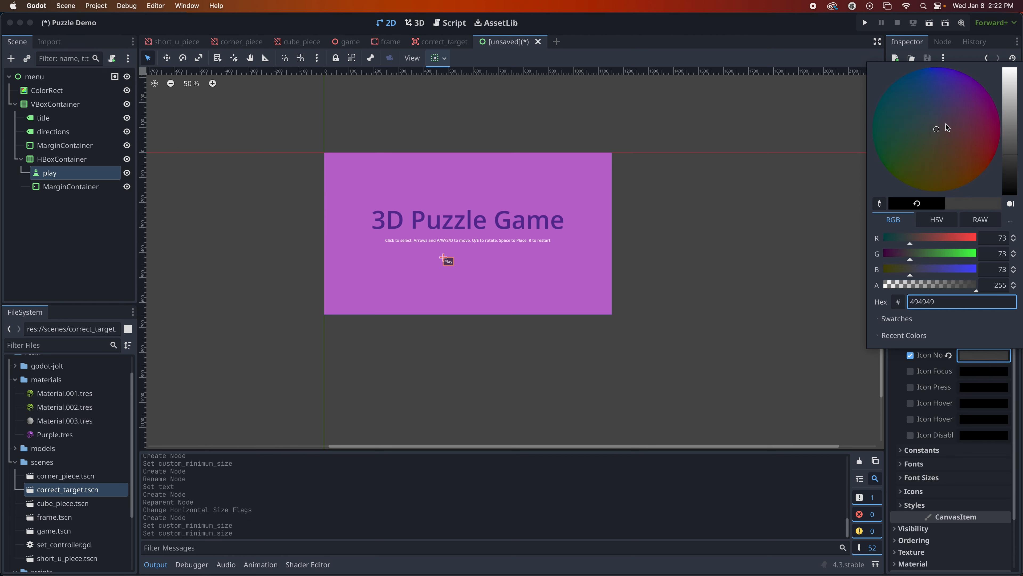
{"action": "left_click_drag", "start_coordinate": [941, 131], "coordinate": [966, 99]}
{"action": "left_click_drag", "start_coordinate": [1011, 157], "coordinate": [1011, 155]}
{"action": "mouse_move", "coordinate": [966, 100]}
{"action": "left_mouse_down"}
{"action": "mouse_move", "coordinate": [967, 91]}
{"action": "mouse_move", "coordinate": [978, 111]}
{"action": "left_mouse_up"}
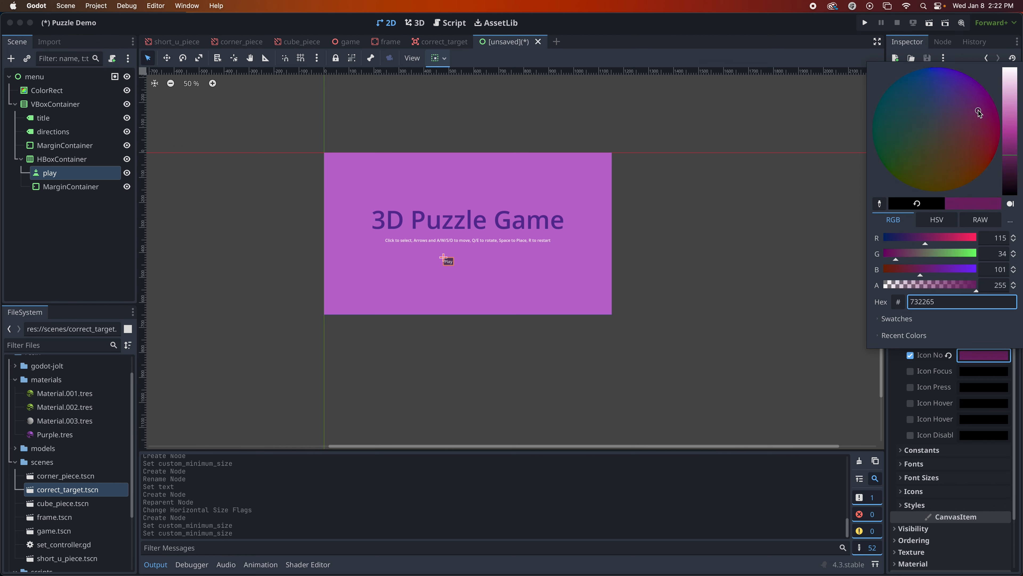
{"action": "left_click", "coordinate": [900, 386]}
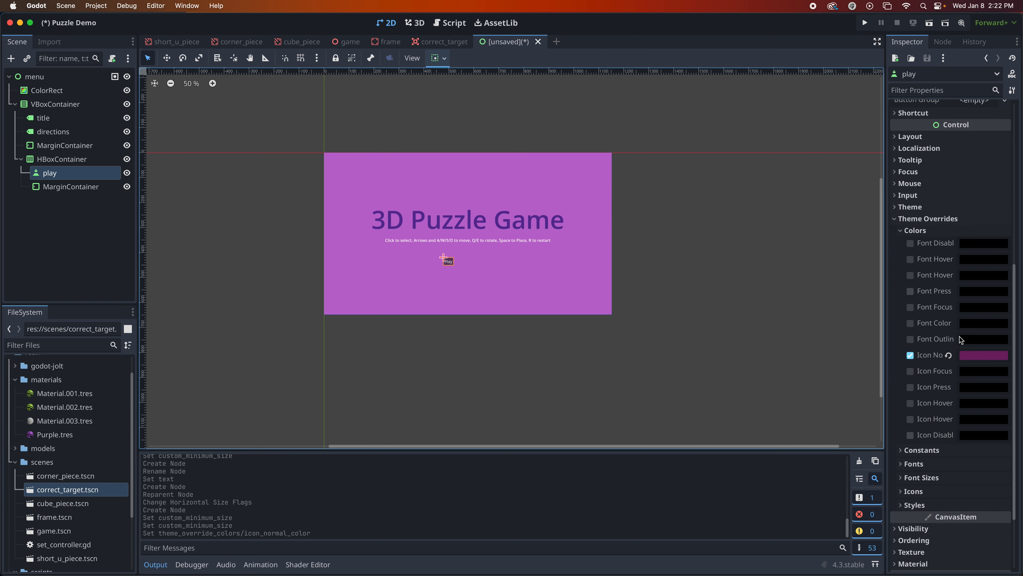
Step: Override the play button's icon hover color with light purple d4a5e3
{"action": "left_click", "coordinate": [976, 402]}
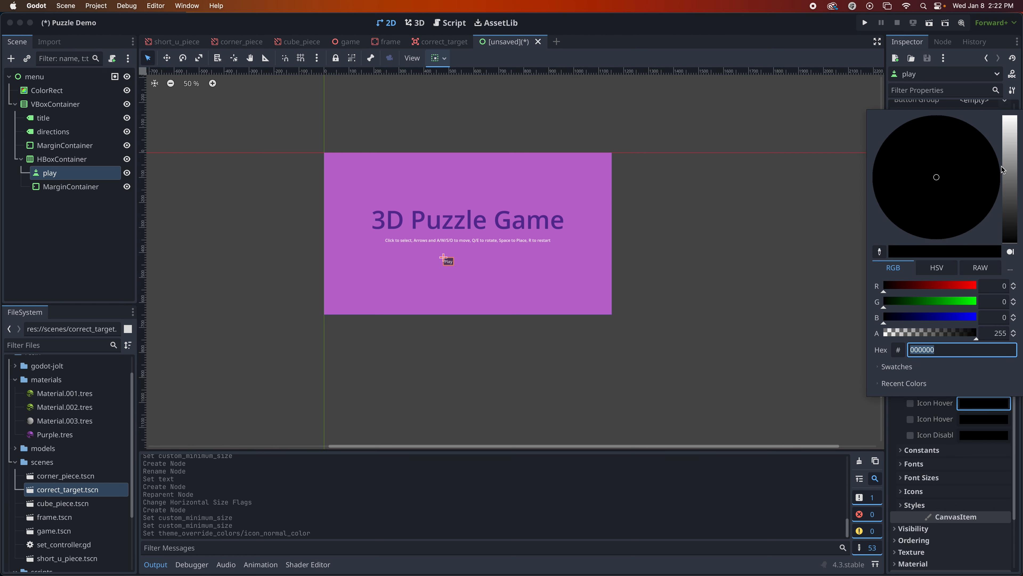
{"action": "left_click", "coordinate": [1008, 181]}
{"action": "mouse_move", "coordinate": [1008, 182]}
{"action": "left_mouse_down"}
{"action": "mouse_move", "coordinate": [1009, 147]}
{"action": "mouse_move", "coordinate": [967, 152]}
{"action": "left_mouse_up"}
{"action": "left_click", "coordinate": [953, 163]}
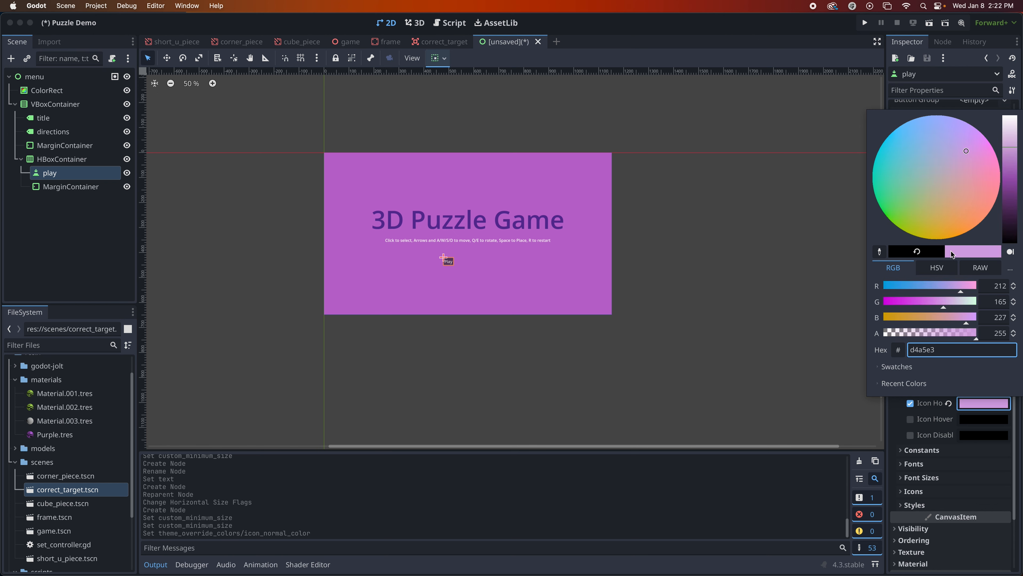
{"action": "left_click", "coordinate": [903, 409]}
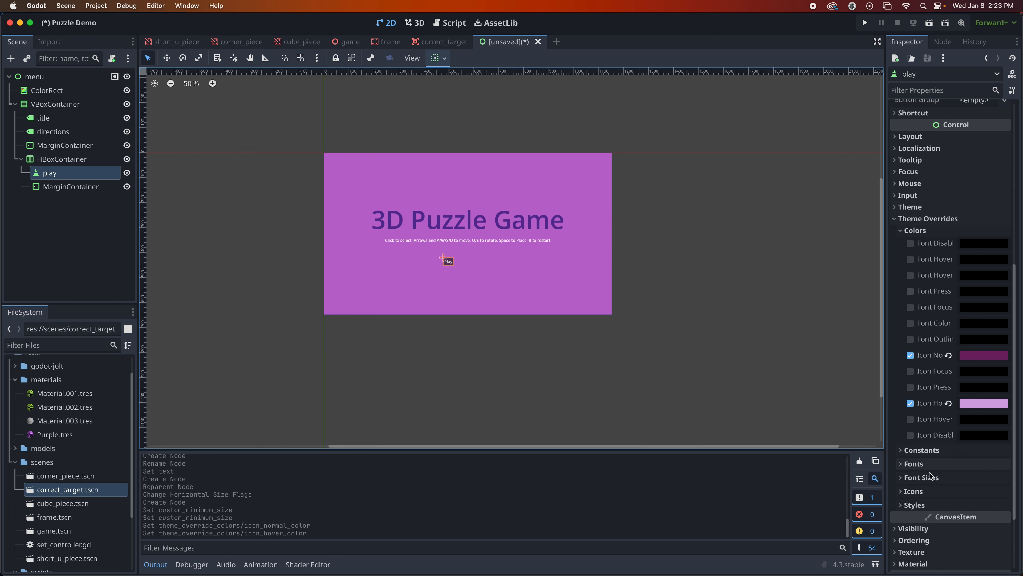
Step: Override the play button's font size with 25 px
{"action": "left_click", "coordinate": [906, 480]}
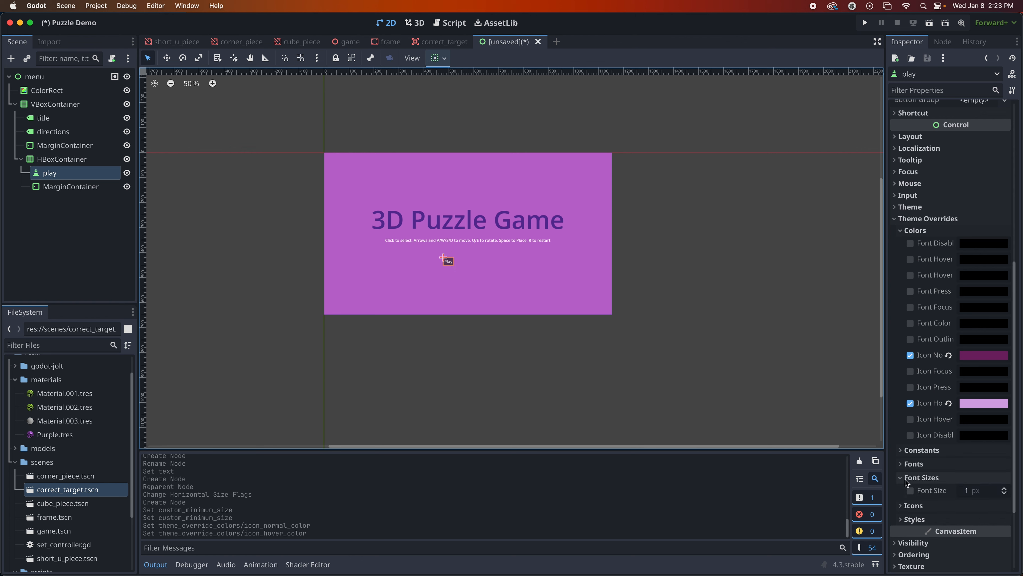
{"action": "left_click", "coordinate": [971, 490]}
{"action": "type", "text": "16"}
{"action": "key", "text": "Return"}
{"action": "double_click", "coordinate": [969, 490]}
{"action": "type", "text": "24"}
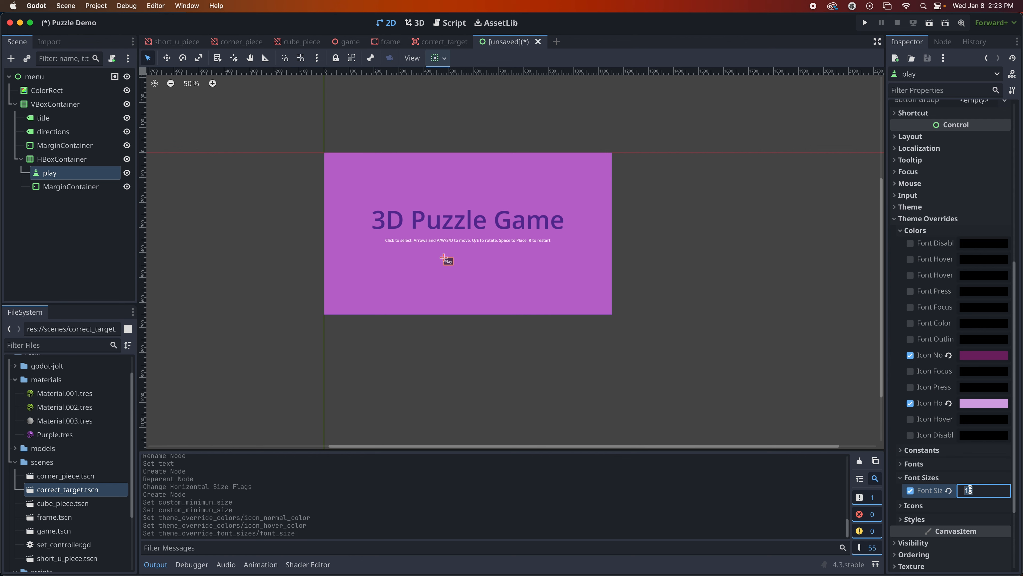
{"action": "key", "text": "Return"}
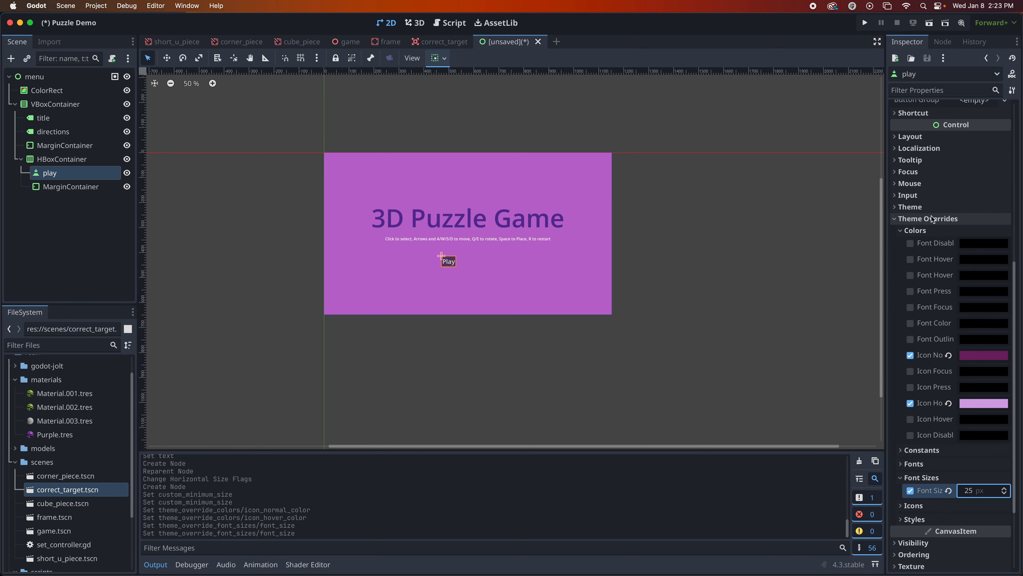
Step: Examine the play button's icon override, focus and layout properties
{"action": "scroll", "coordinate": [945, 220], "scroll_direction": "down", "scroll_amount": 5}
{"action": "scroll", "coordinate": [926, 306], "scroll_direction": "up", "scroll_amount": 1}
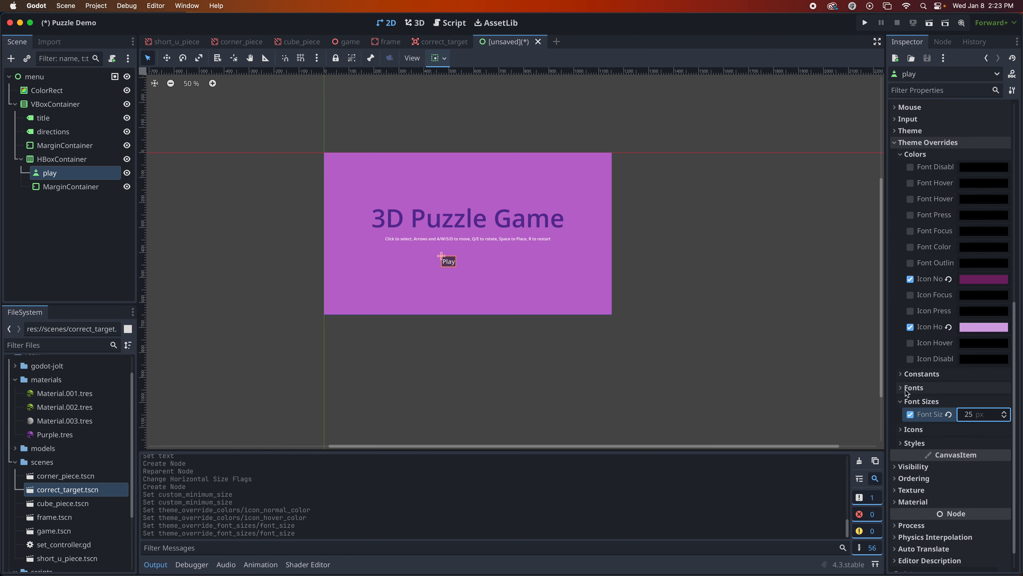
{"action": "left_click", "coordinate": [902, 428]}
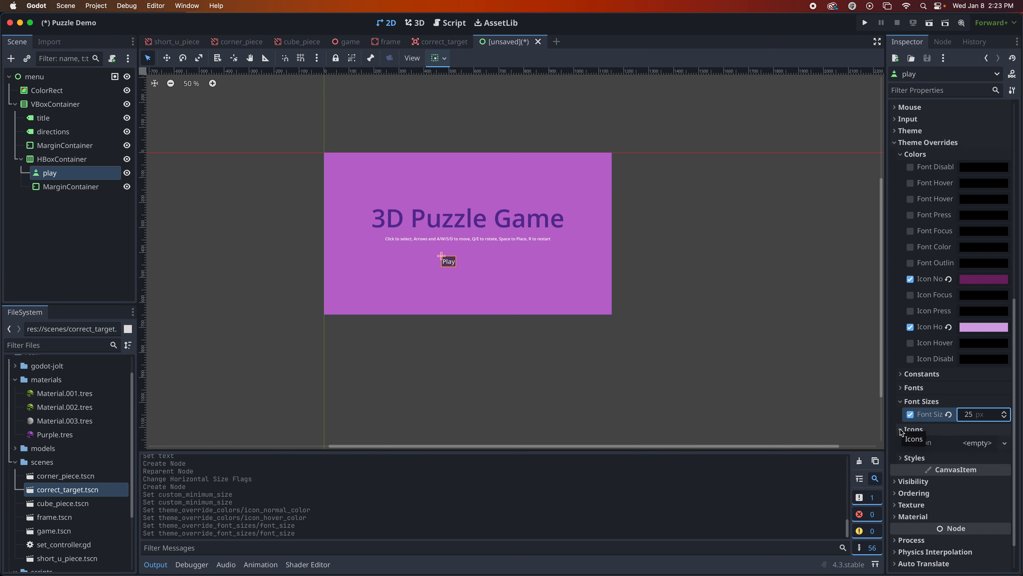
{"action": "left_click", "coordinate": [901, 429]}
{"action": "scroll", "coordinate": [921, 325], "scroll_direction": "up", "scroll_amount": 15}
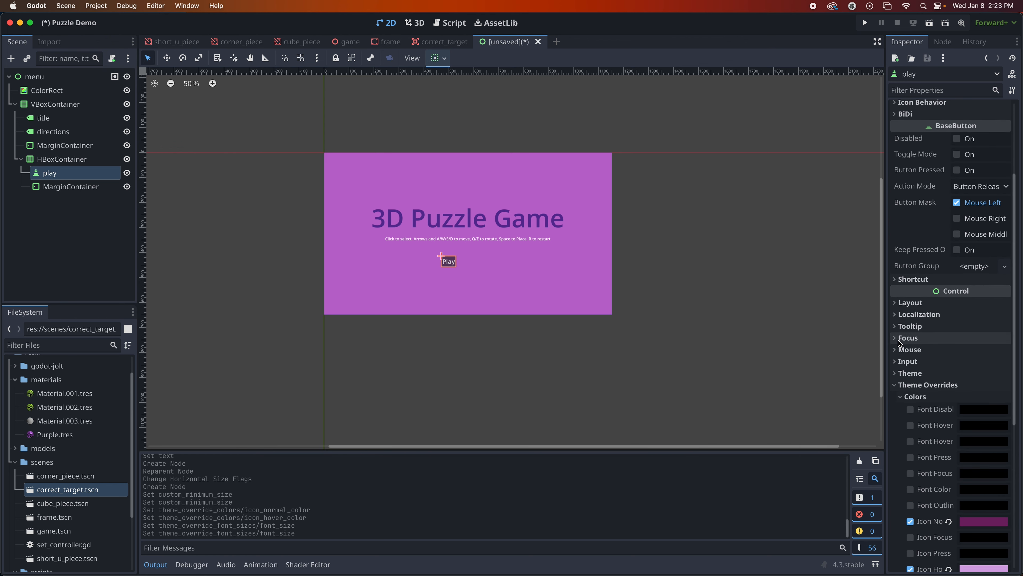
{"action": "left_click", "coordinate": [899, 339]}
{"action": "left_click", "coordinate": [897, 339]}
{"action": "left_click", "coordinate": [897, 306]}
{"action": "left_click", "coordinate": [898, 306]}
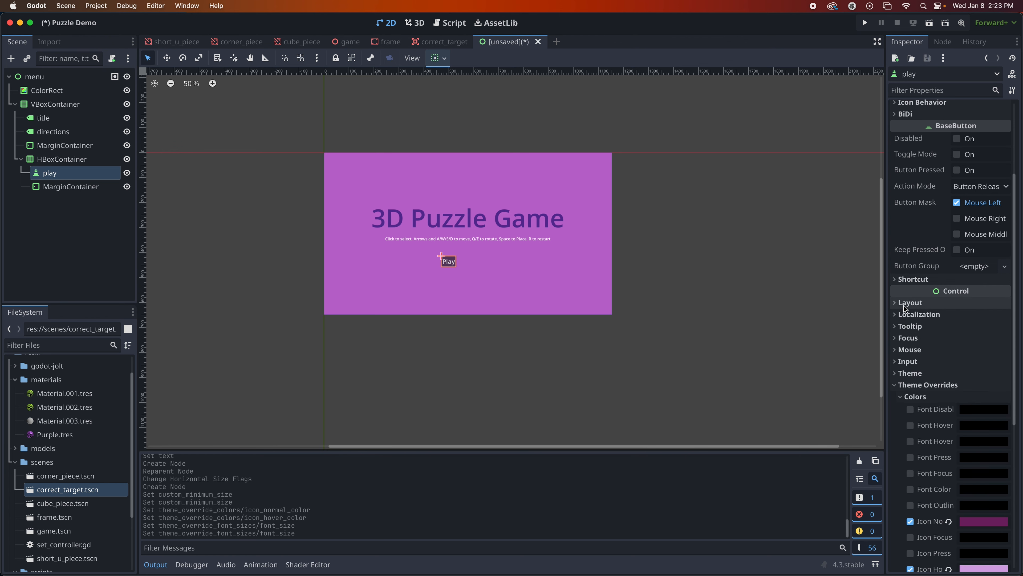
{"action": "scroll", "coordinate": [908, 306], "scroll_direction": "up", "scroll_amount": 8}
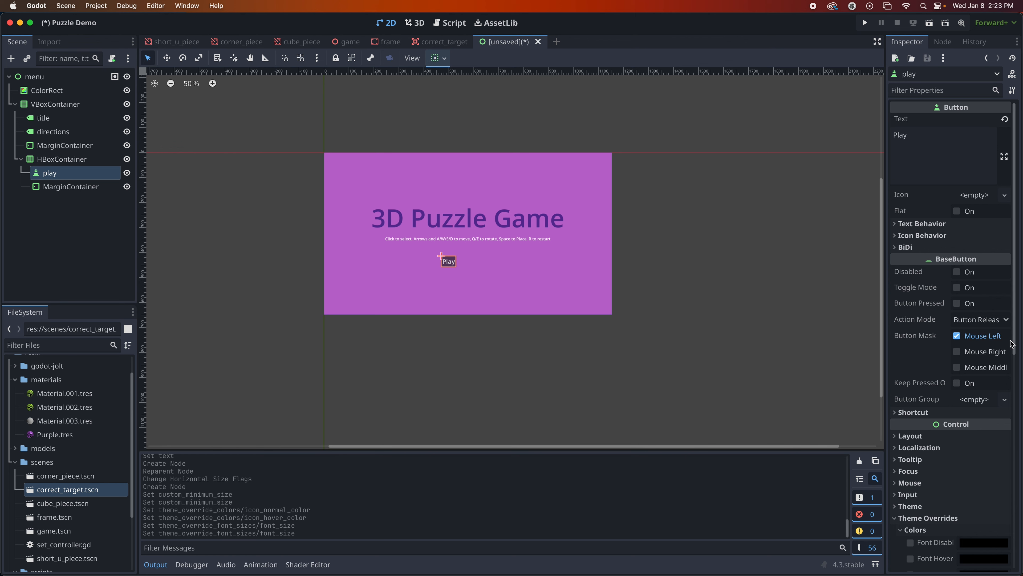
{"action": "left_click", "coordinate": [896, 235]}
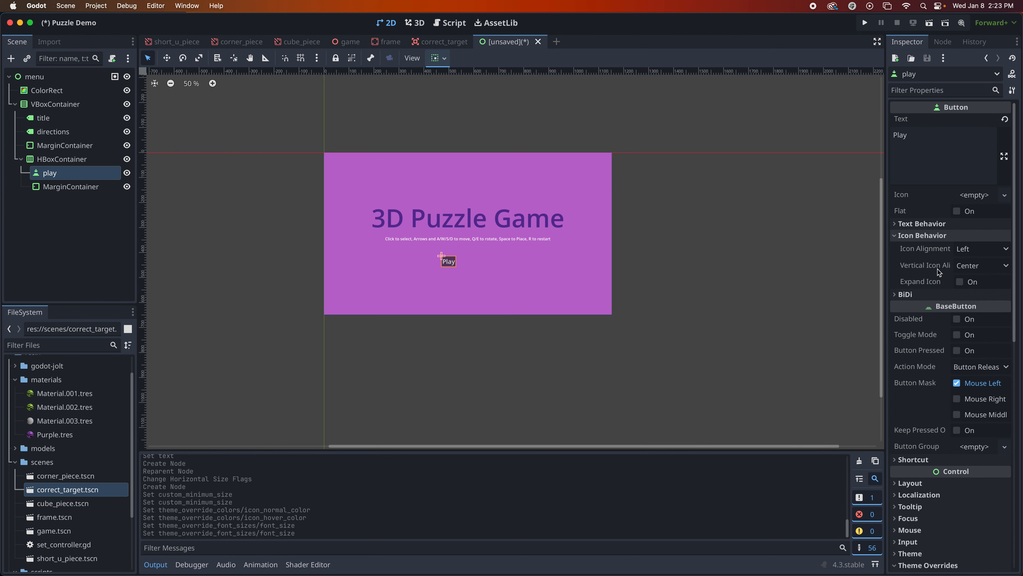
{"action": "left_click", "coordinate": [962, 283]}
{"action": "left_click", "coordinate": [961, 282]}
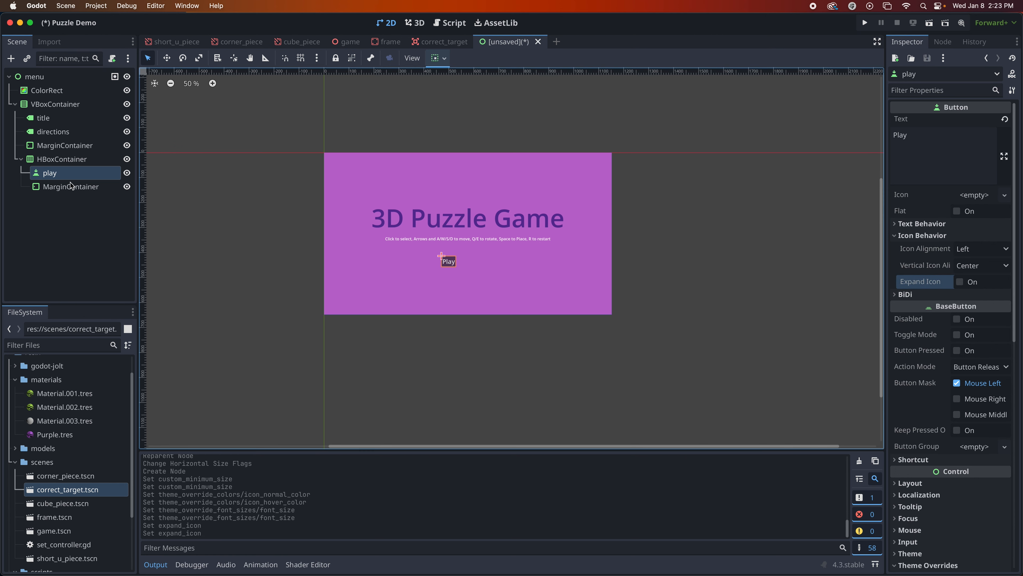
Step: Duplicate the play button and place the copy after the MarginContainer inside the HBoxContainer
{"action": "left_click", "coordinate": [66, 173]}
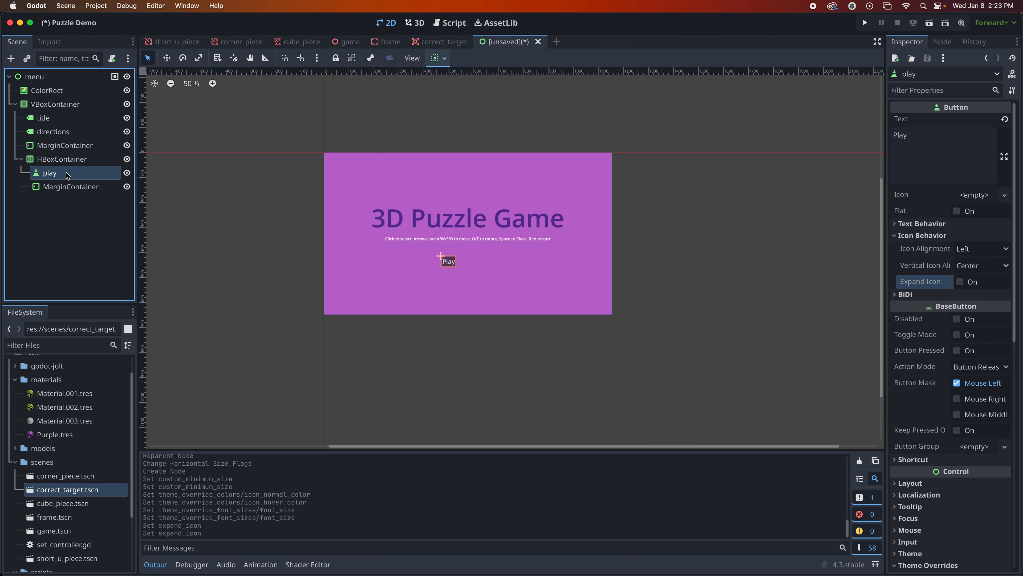
{"action": "key", "text": "super+d"}
{"action": "left_click_drag", "start_coordinate": [60, 187], "coordinate": [45, 205]}
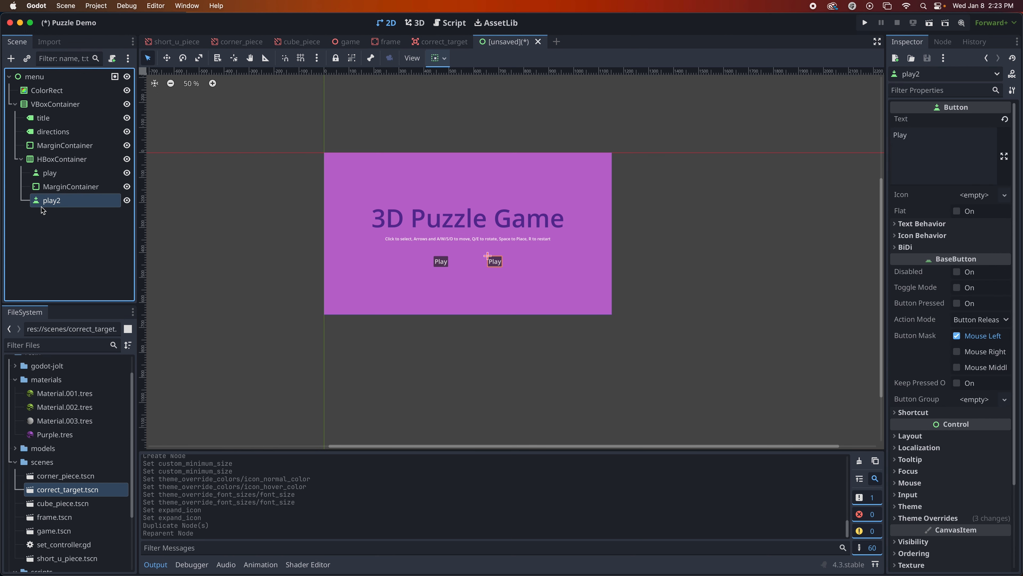
Step: Rename the duplicated button node as quit and set its text to "Quit"
{"action": "double_click", "coordinate": [56, 203]}
{"action": "type", "text": "quit"}
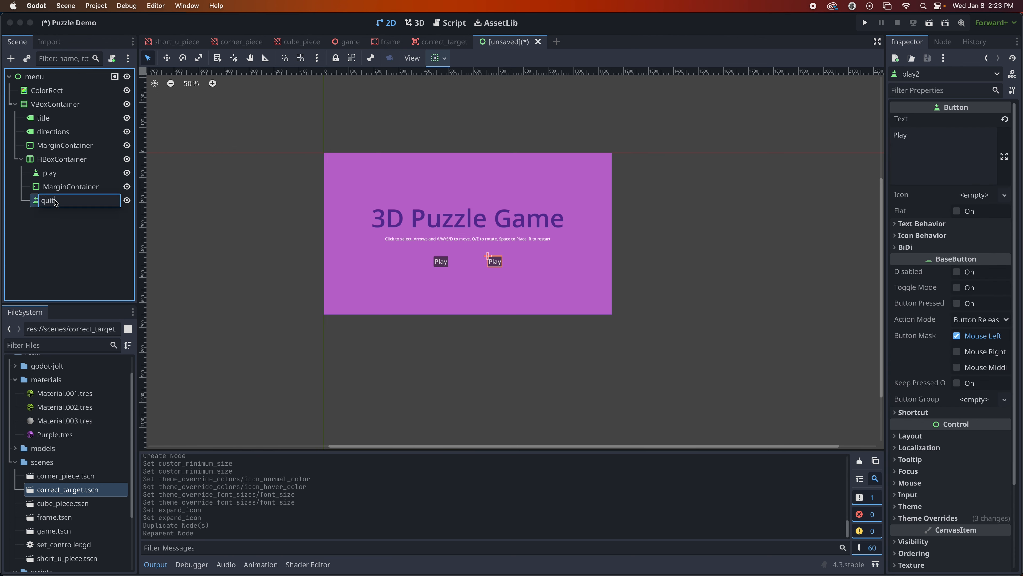
{"action": "left_click", "coordinate": [927, 135]}
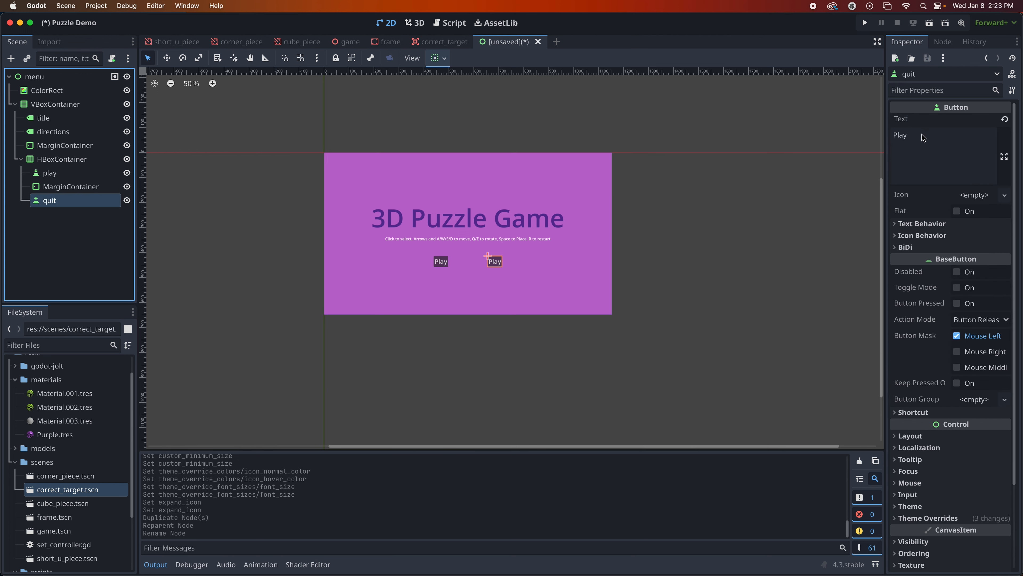
{"action": "left_click", "coordinate": [920, 136]}
{"action": "type", "text": "Quit"}
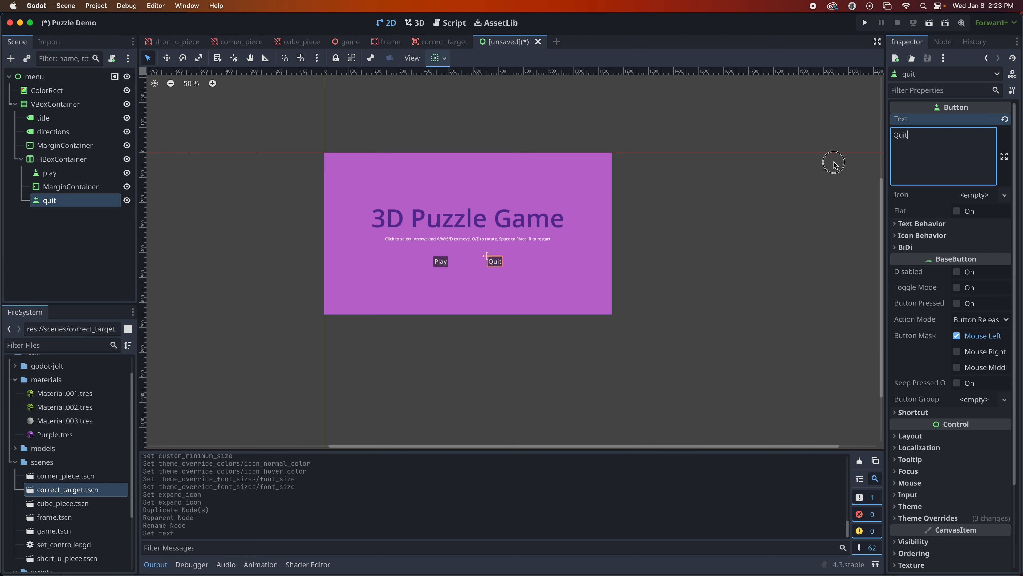
{"action": "left_click", "coordinate": [833, 162]}
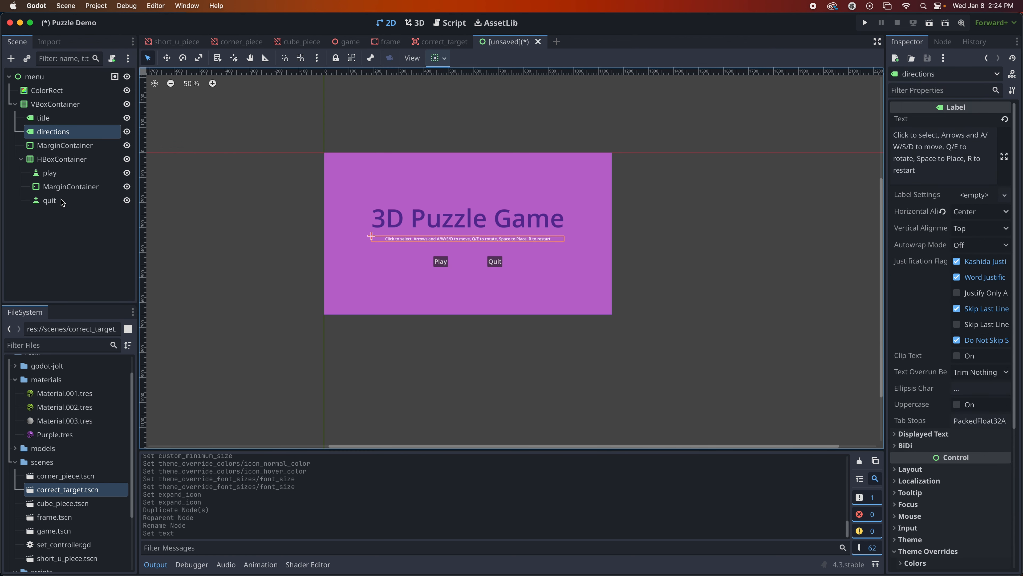
Step: Add a Label node to the VBoxContainer and place it directly after the directions label
{"action": "left_click", "coordinate": [65, 201]}
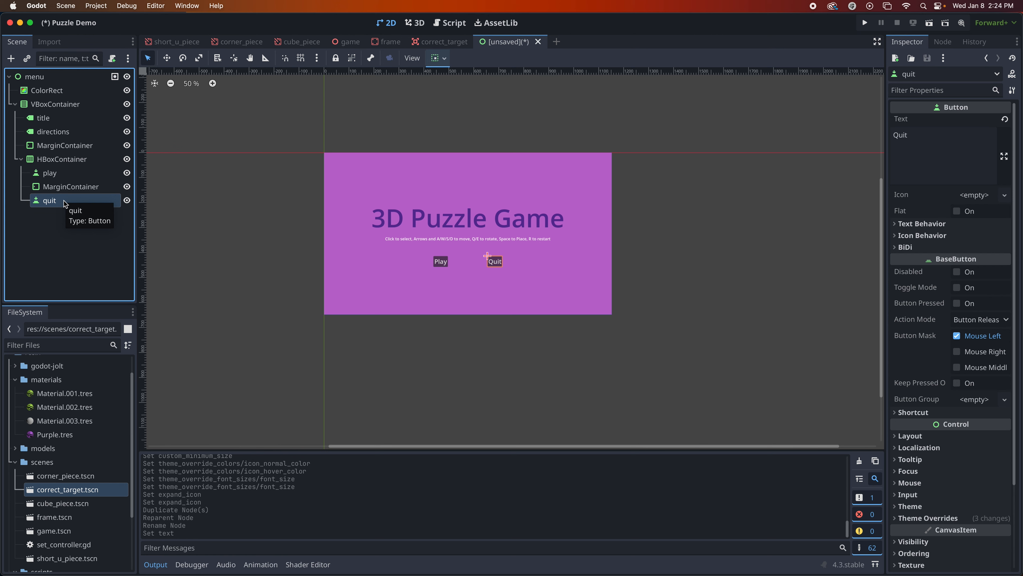
{"action": "left_click", "coordinate": [54, 105]}
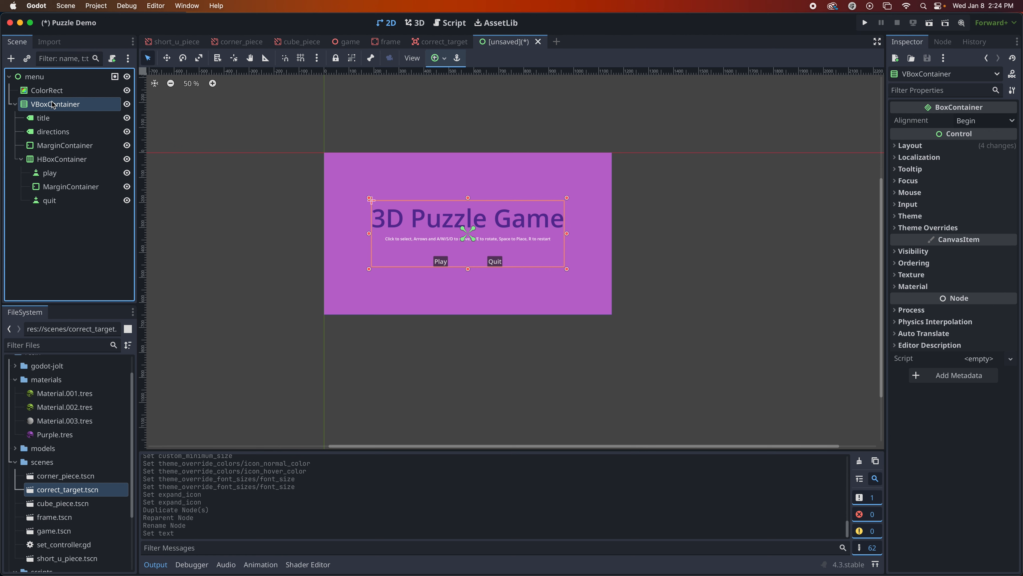
{"action": "left_click", "coordinate": [11, 59]}
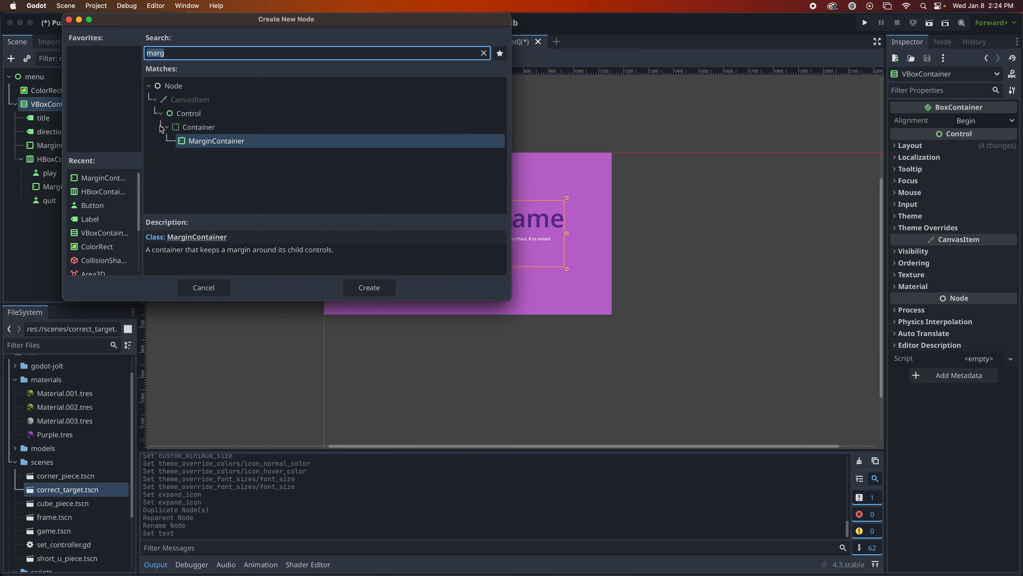
{"action": "type", "text": "label"}
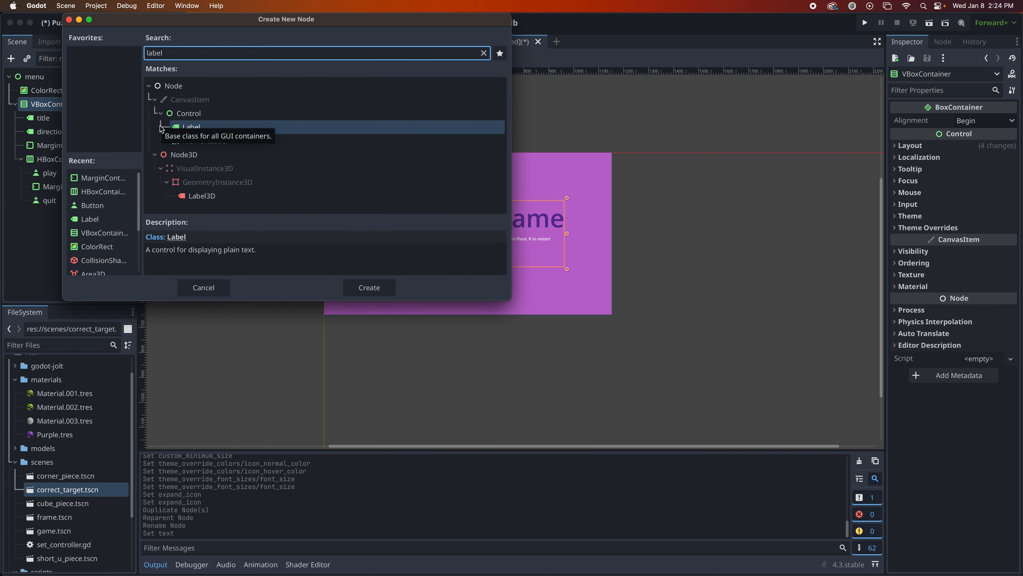
{"action": "double_click", "coordinate": [199, 126]}
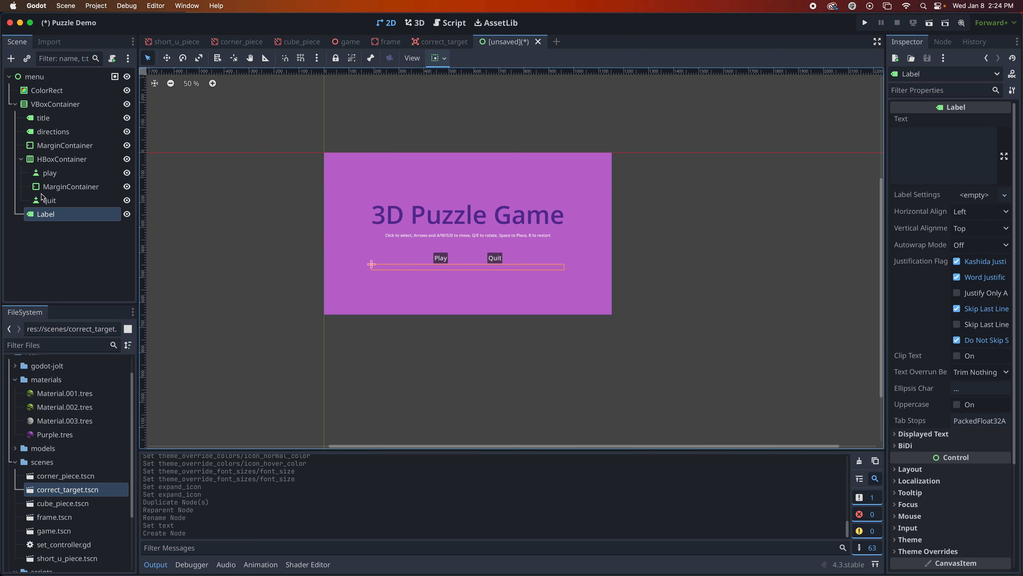
{"action": "left_click_drag", "start_coordinate": [36, 213], "coordinate": [29, 141]}
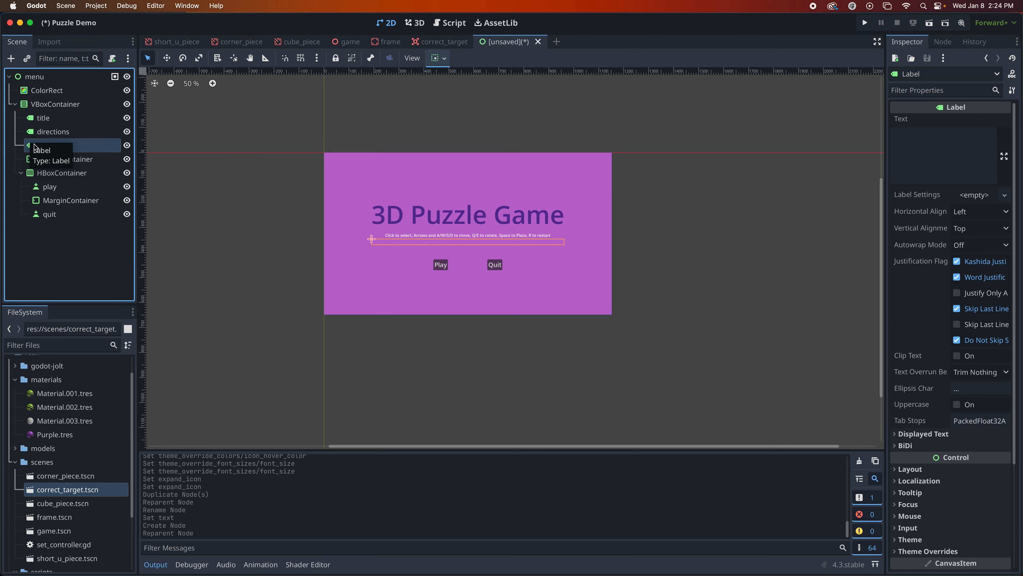
Step: Rename the new Label node as message
{"action": "double_click", "coordinate": [49, 147]}
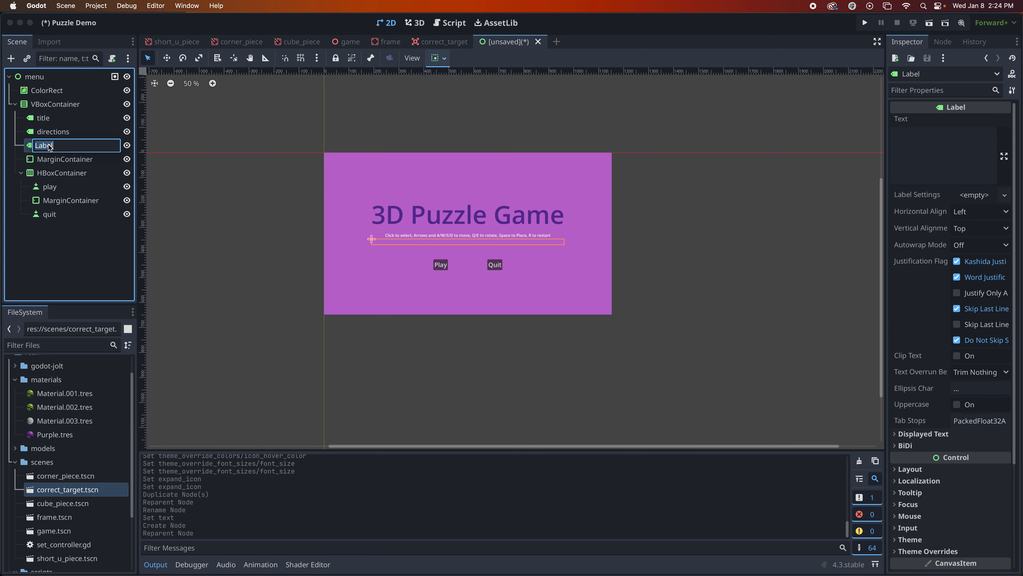
{"action": "type", "text": "message"}
{"action": "key", "text": "Return"}
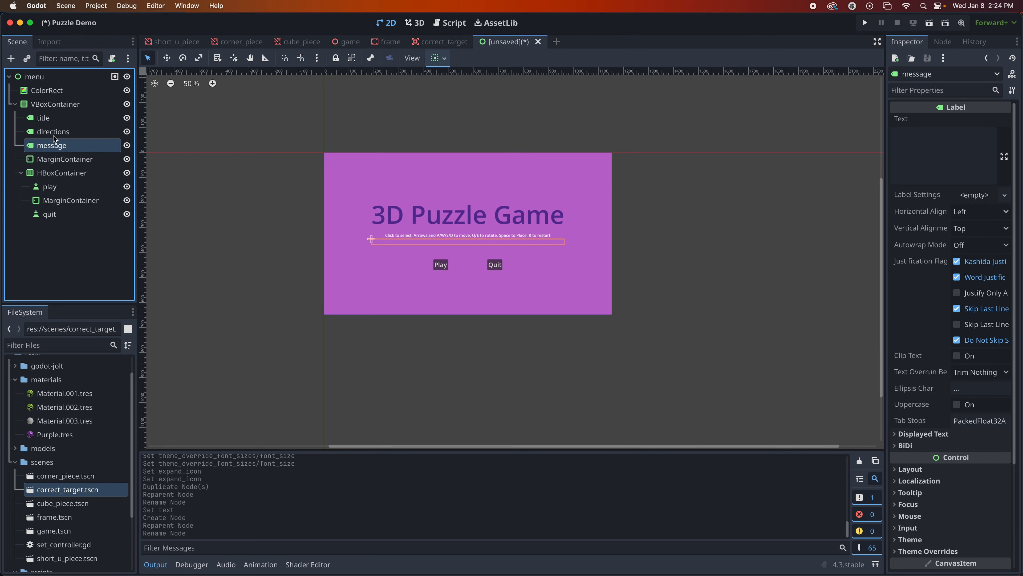
Step: Set the message label's text to "Placeholder..." and its horizontal alignment to Center
{"action": "left_click", "coordinate": [54, 136]}
{"action": "left_click", "coordinate": [56, 147]}
{"action": "left_click", "coordinate": [931, 148]}
{"action": "type", "text": "Pla"}
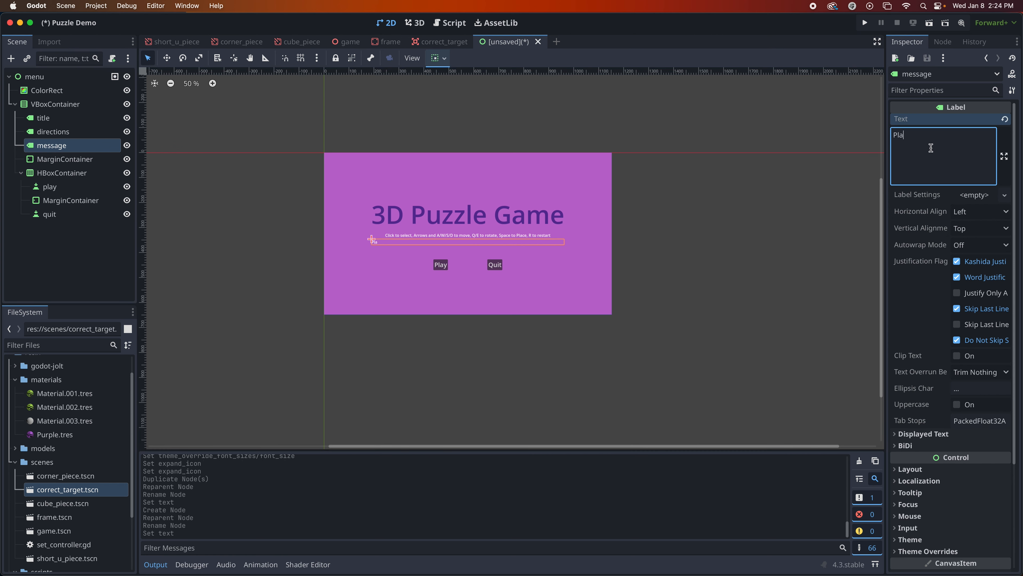
{"action": "type", "text": "ceg"}
{"action": "type", "text": "older"}
{"action": "type", "text": "..."}
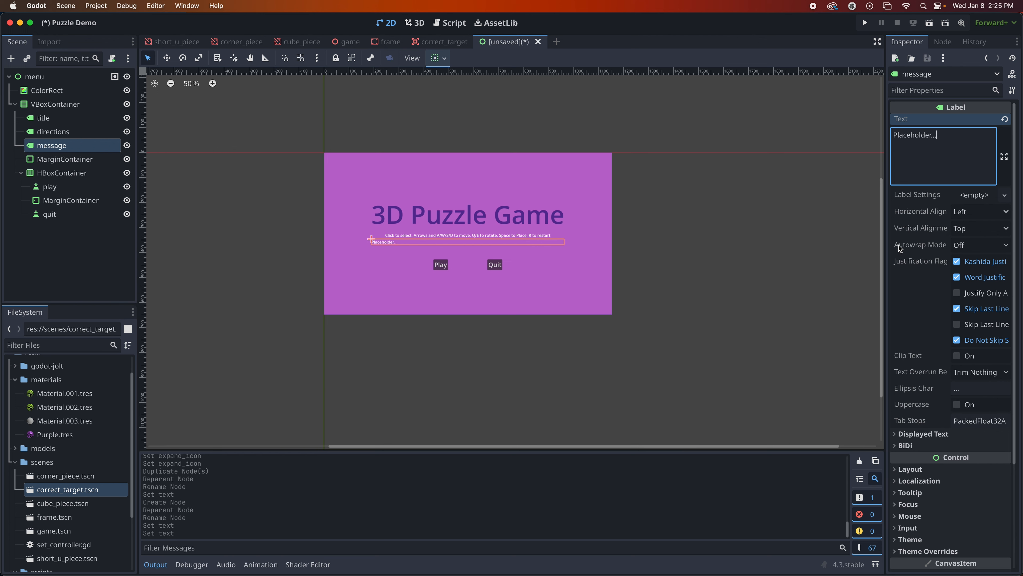
{"action": "left_click", "coordinate": [965, 214]}
{"action": "left_click", "coordinate": [971, 242]}
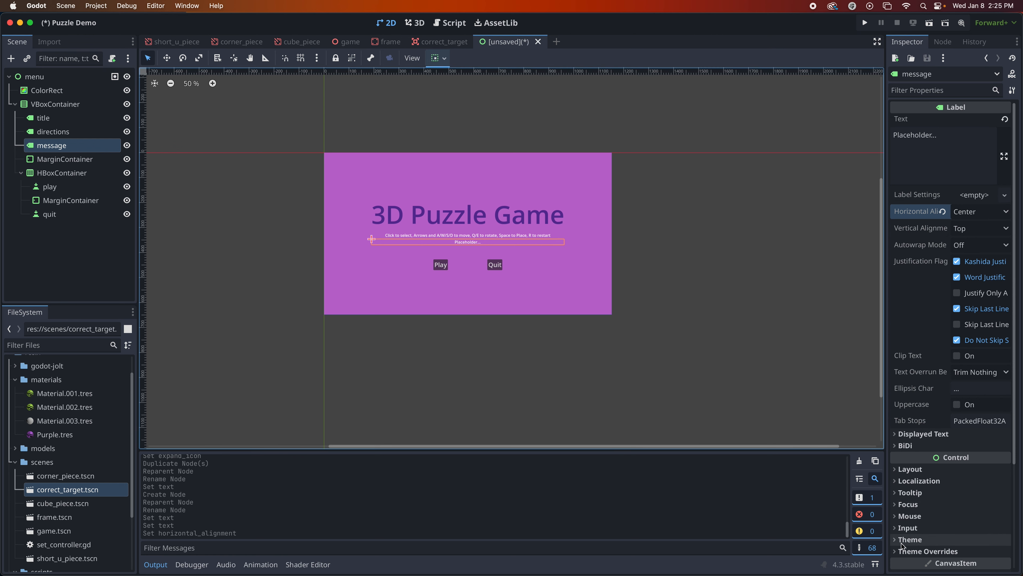
Step: Override the message label's theme font size with 50 px
{"action": "left_click", "coordinate": [897, 552]}
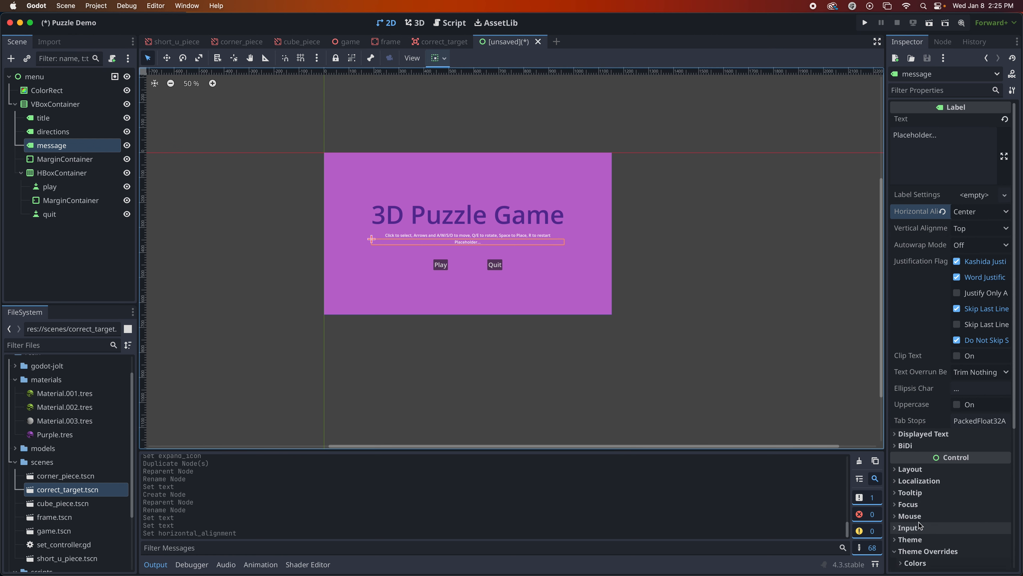
{"action": "scroll", "coordinate": [902, 528], "scroll_direction": "down", "scroll_amount": 5}
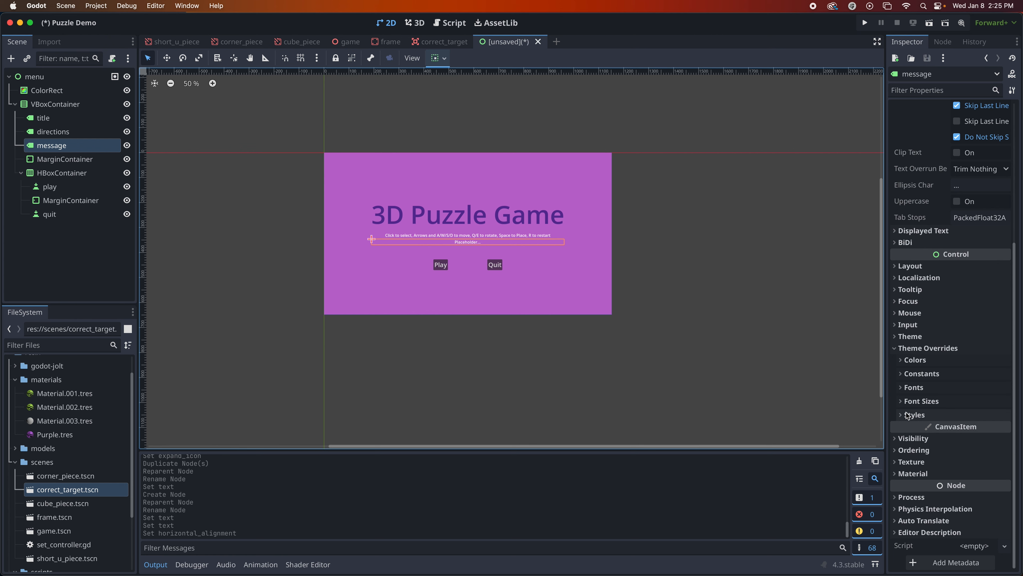
{"action": "left_click", "coordinate": [901, 403]}
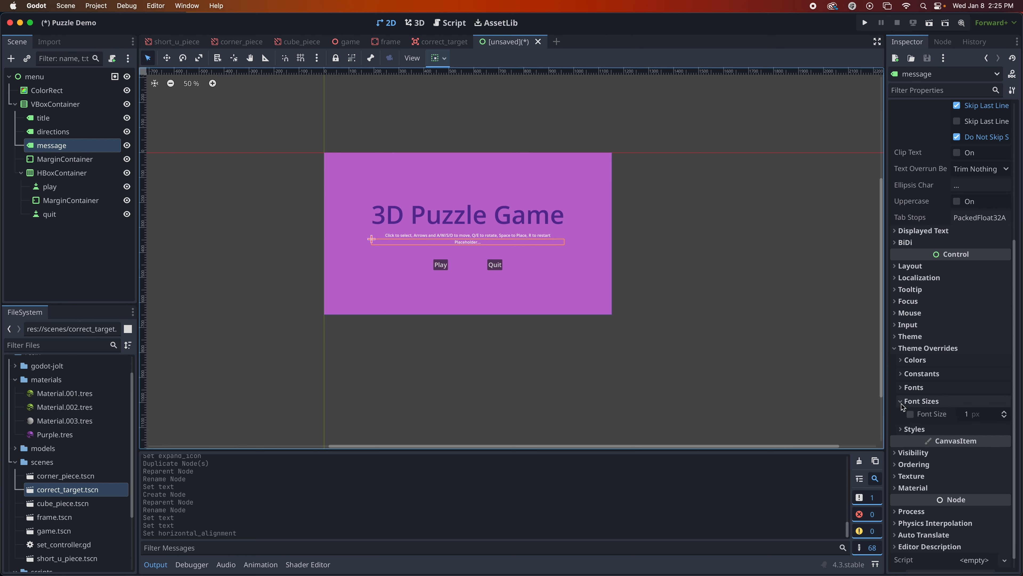
{"action": "left_click", "coordinate": [968, 415]}
{"action": "type", "text": "50"}
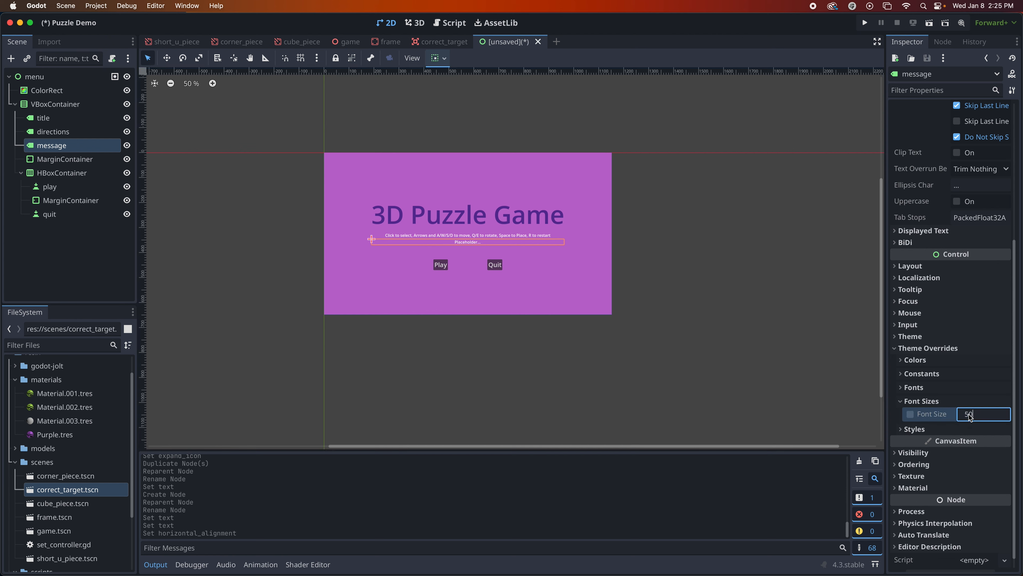
{"action": "key", "text": "Return"}
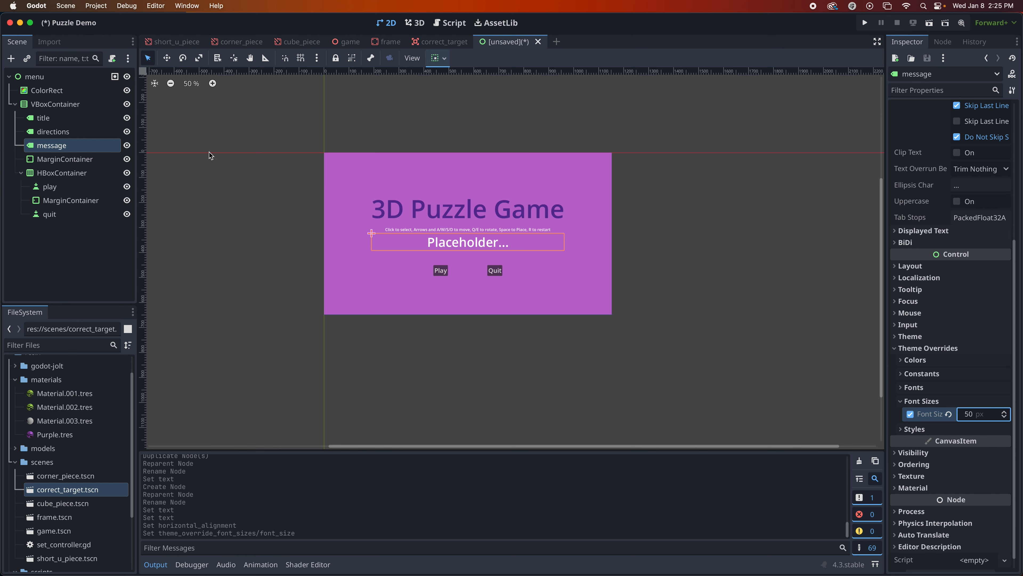
Step: Temporarily hide the directions label and show it again, and do the same with the message label
{"action": "left_click", "coordinate": [66, 132]}
{"action": "left_click", "coordinate": [67, 147]}
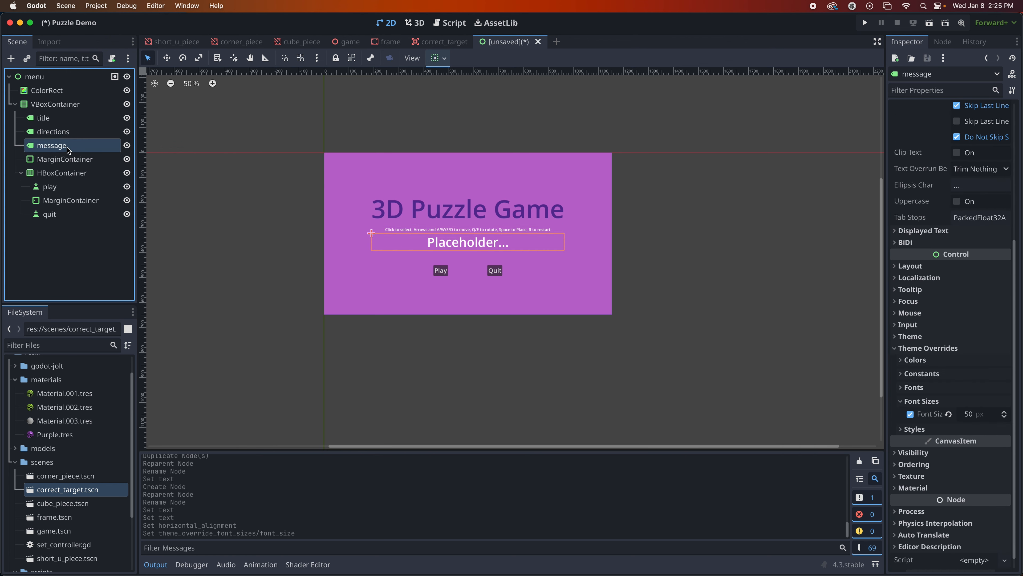
{"action": "left_click", "coordinate": [66, 133]}
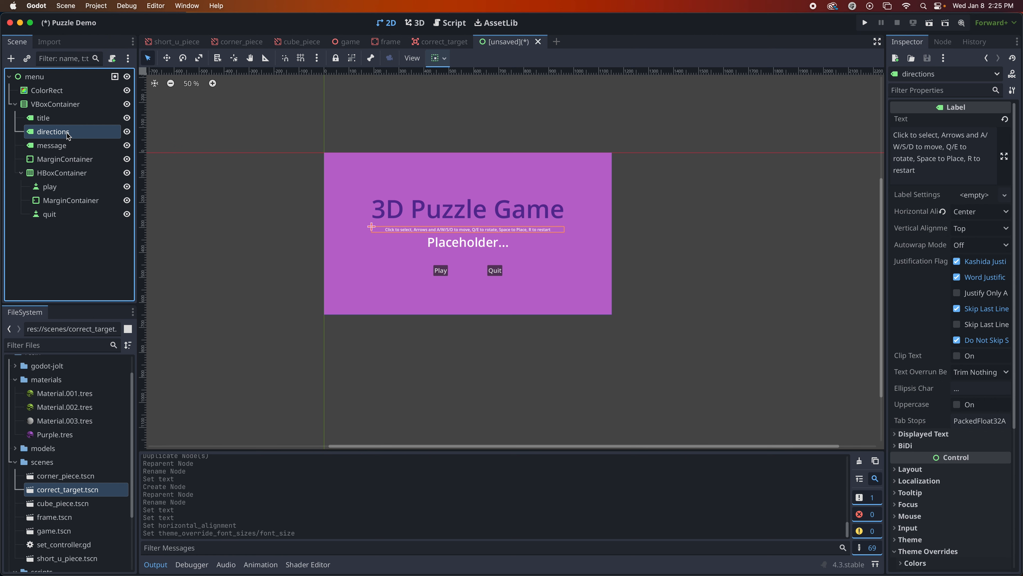
{"action": "left_click", "coordinate": [126, 132]}
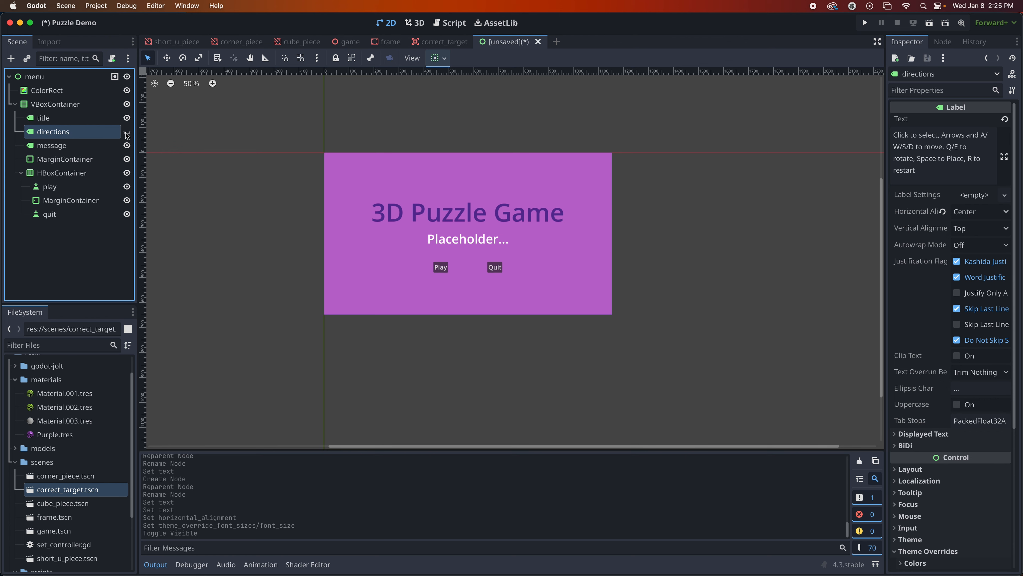
{"action": "left_click", "coordinate": [126, 133]}
{"action": "left_click", "coordinate": [127, 146]}
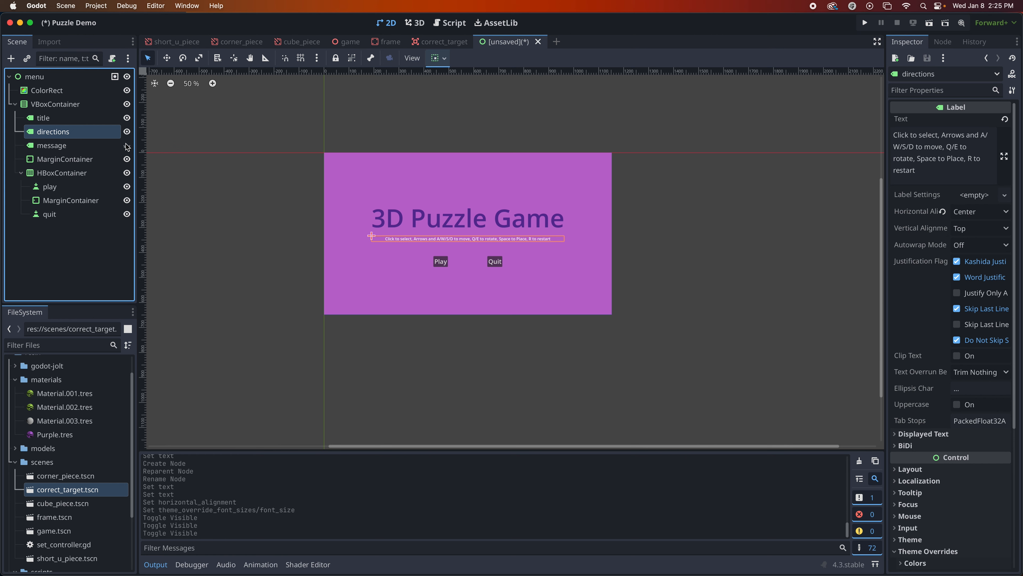
{"action": "left_click", "coordinate": [126, 146]}
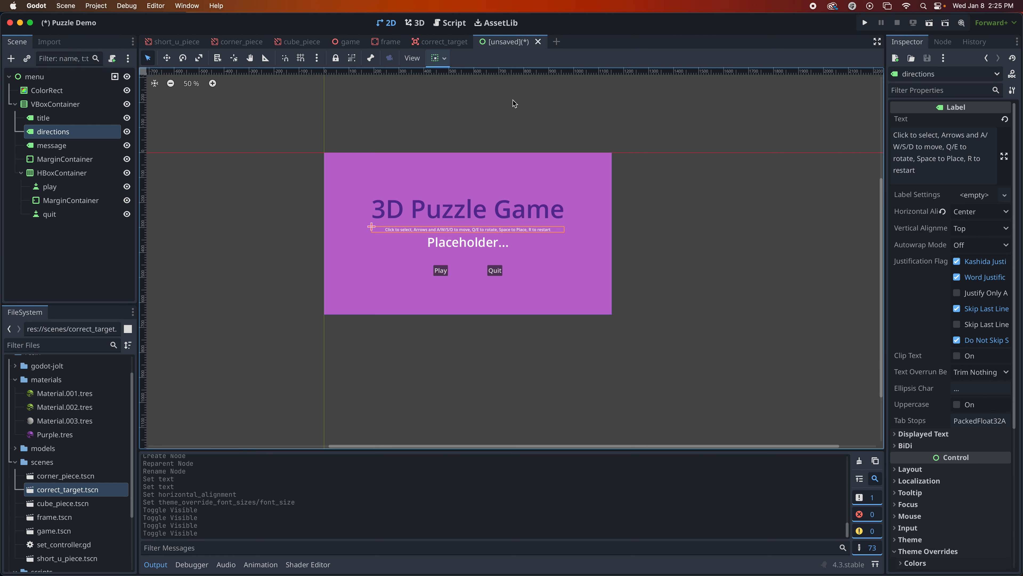
Step: Create a non-global scene group named directions and assign the directions label to it
{"action": "left_click", "coordinate": [940, 42]}
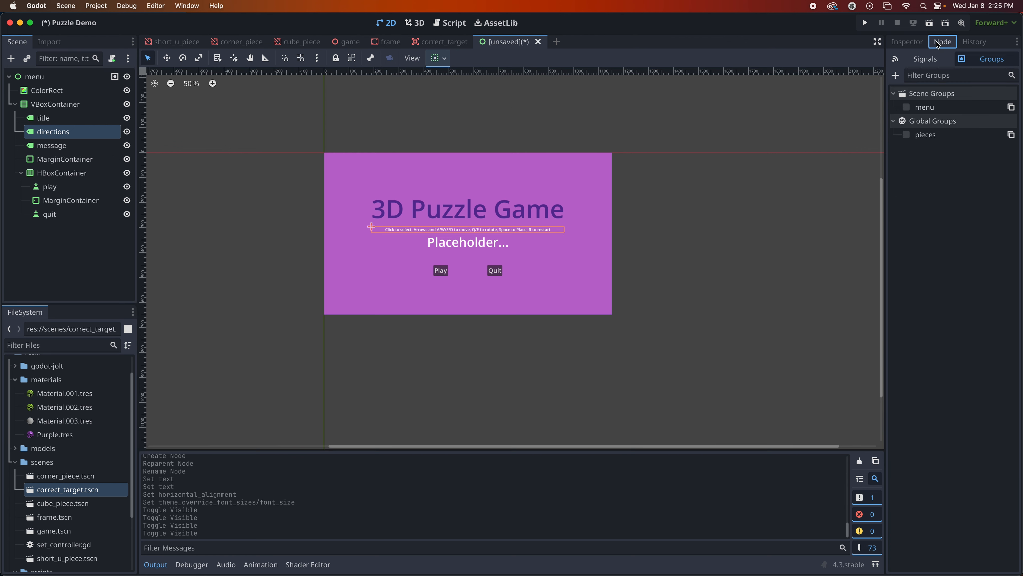
{"action": "left_click", "coordinate": [895, 75]}
{"action": "type", "text": "directions"}
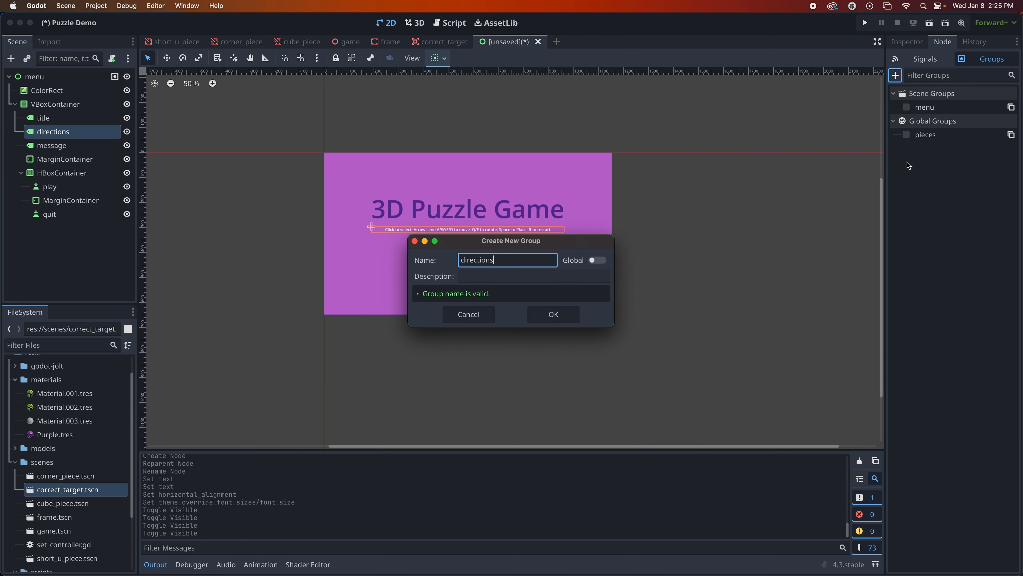
{"action": "left_click", "coordinate": [561, 314]}
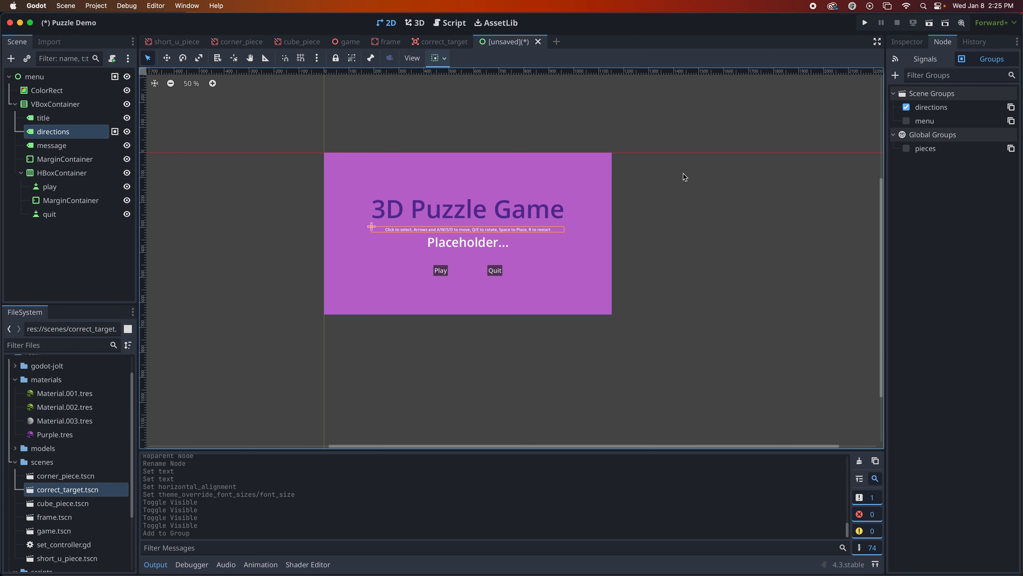
Step: Create a non-global scene group named message containing the message label
{"action": "left_click", "coordinate": [60, 146]}
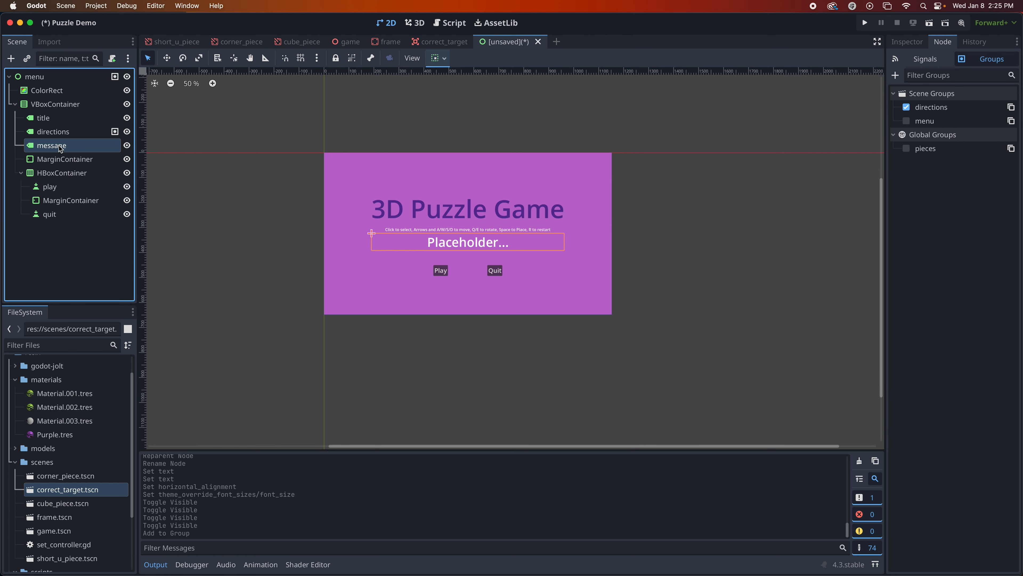
{"action": "left_click", "coordinate": [895, 74]}
{"action": "type", "text": "me"}
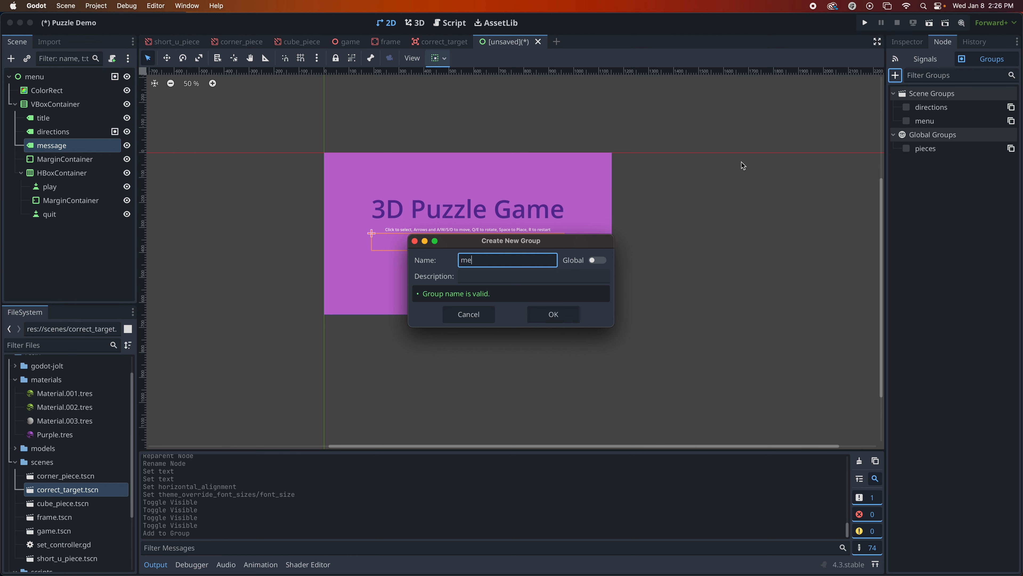
{"action": "type", "text": "ssage"}
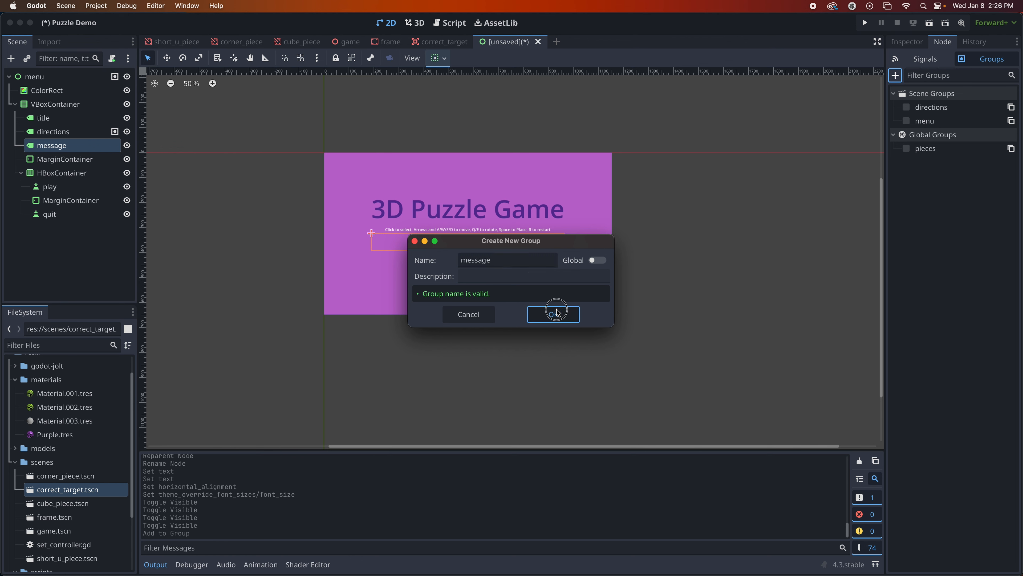
{"action": "left_click", "coordinate": [555, 313]}
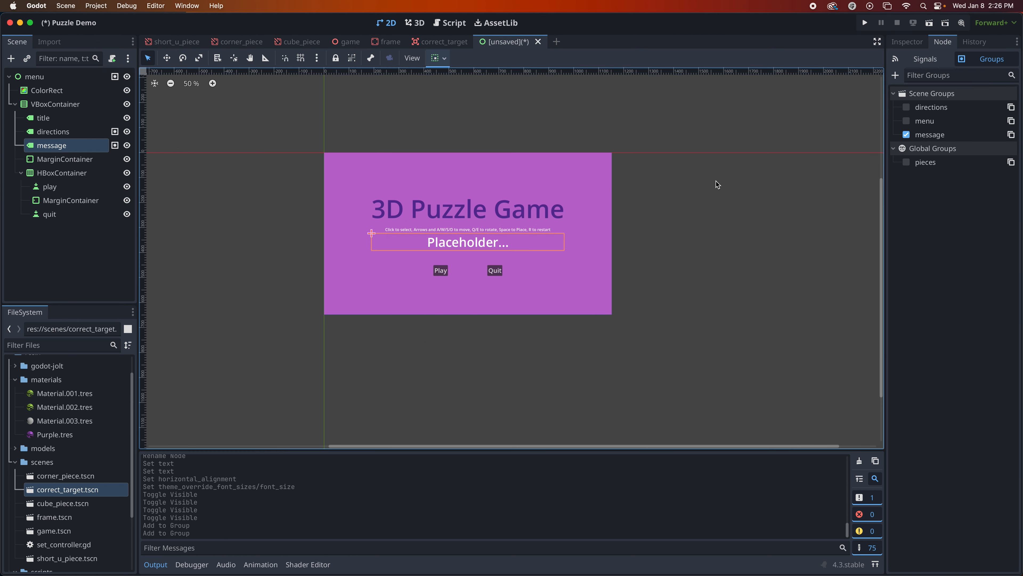
{"action": "left_click", "coordinate": [69, 133]}
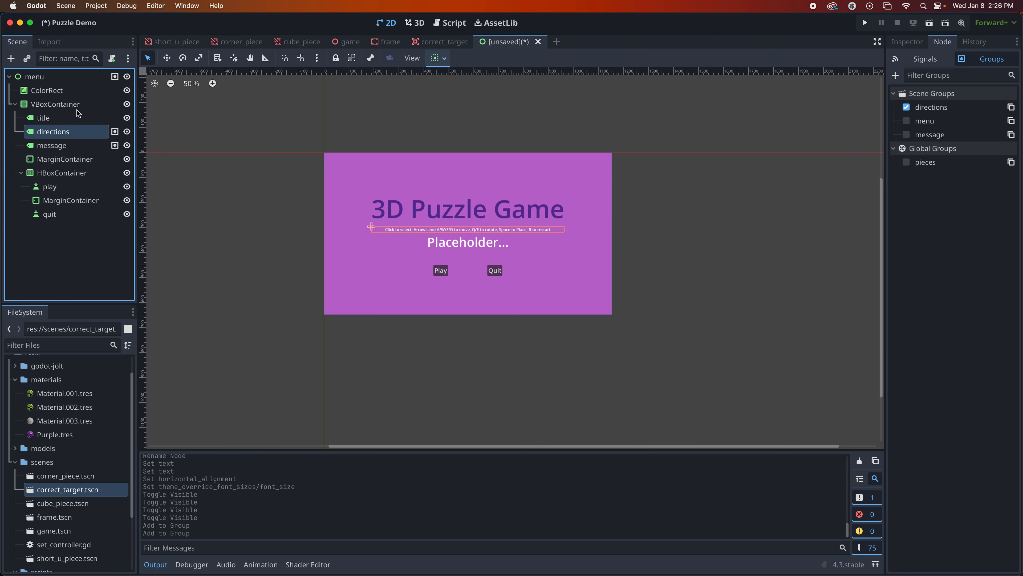
{"action": "left_click", "coordinate": [81, 81]}
{"action": "left_click", "coordinate": [69, 136]}
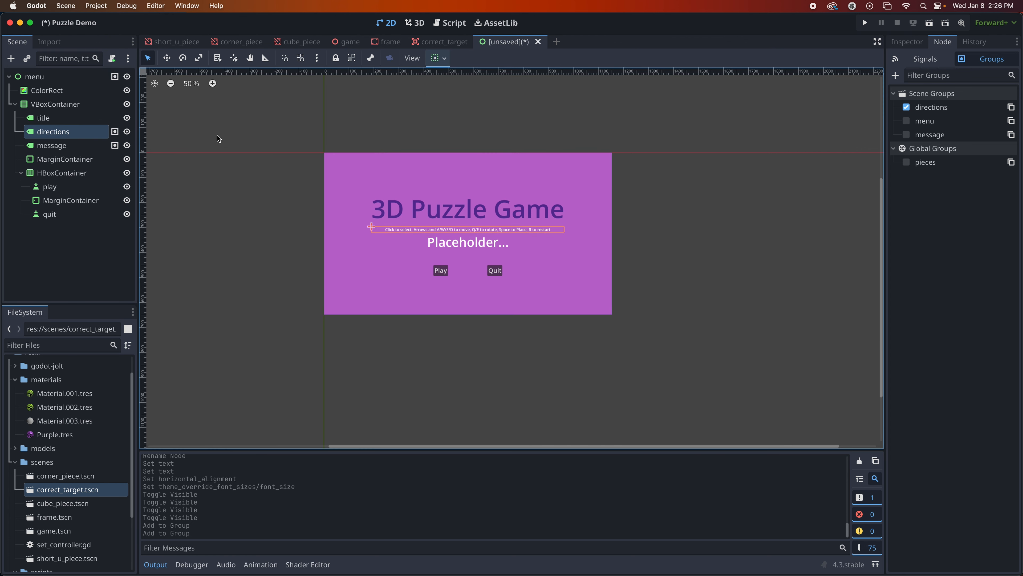
Step: Save the scene as menu.tscn in the project's scenes folder
{"action": "key", "text": "super+s"}
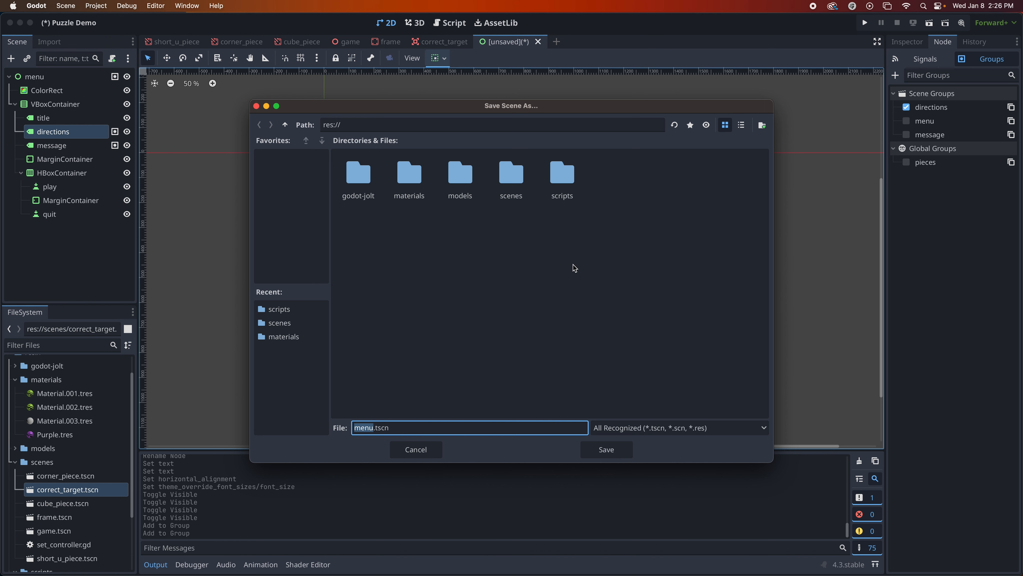
{"action": "double_click", "coordinate": [510, 177]}
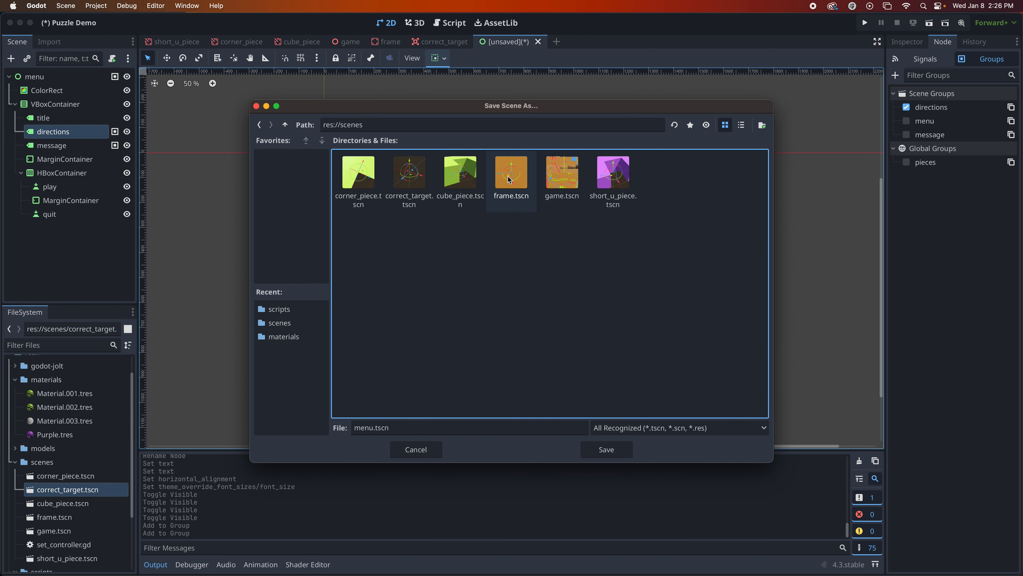
{"action": "left_click", "coordinate": [600, 451]}
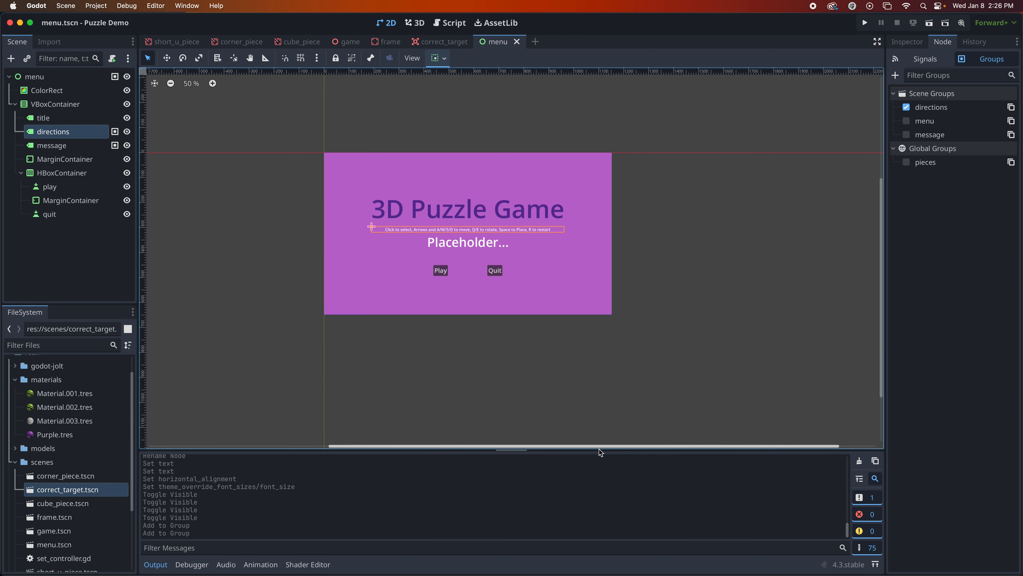